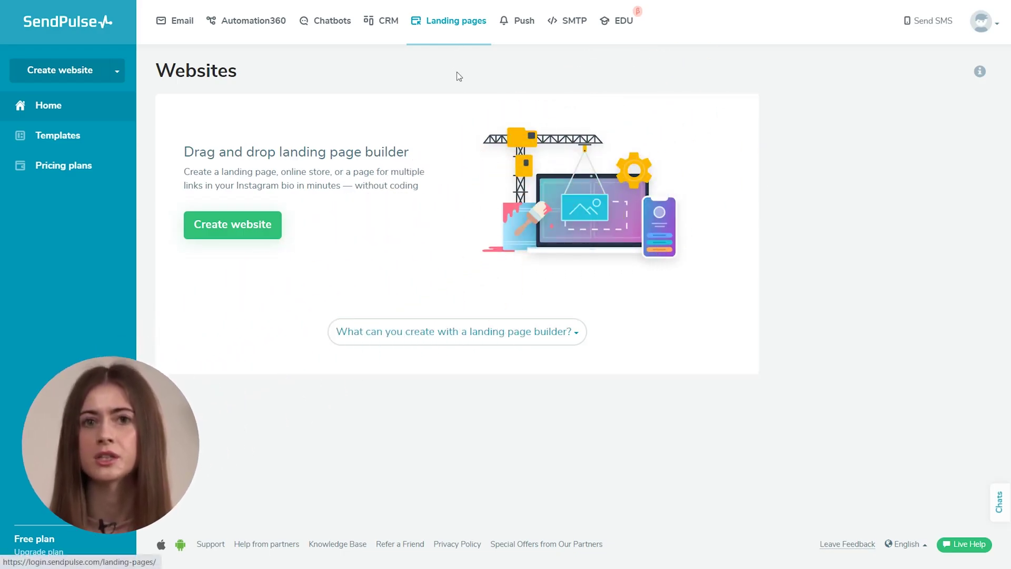
Start a blank business website from scratch from the Website card.
click(255, 235)
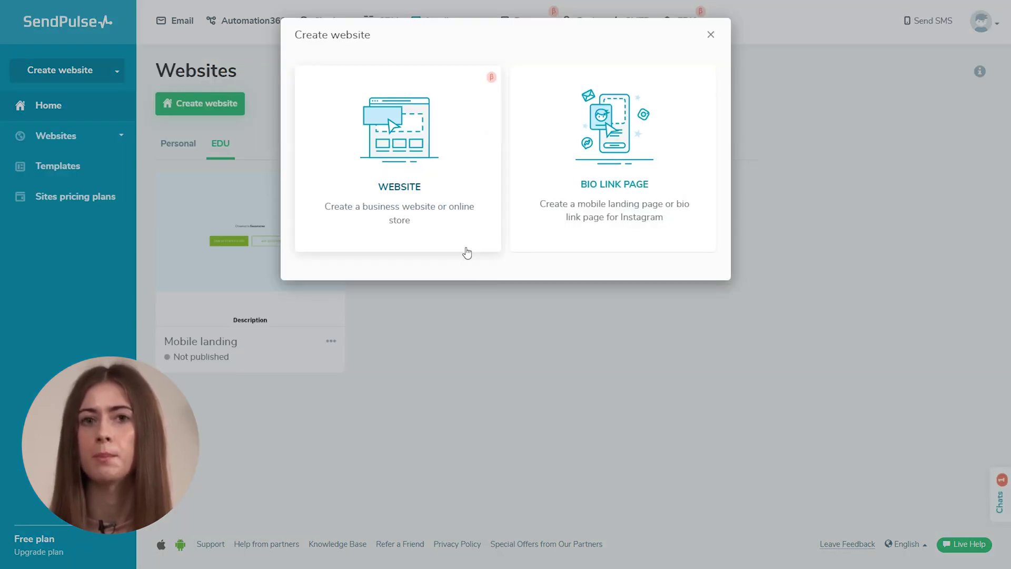
click(430, 239)
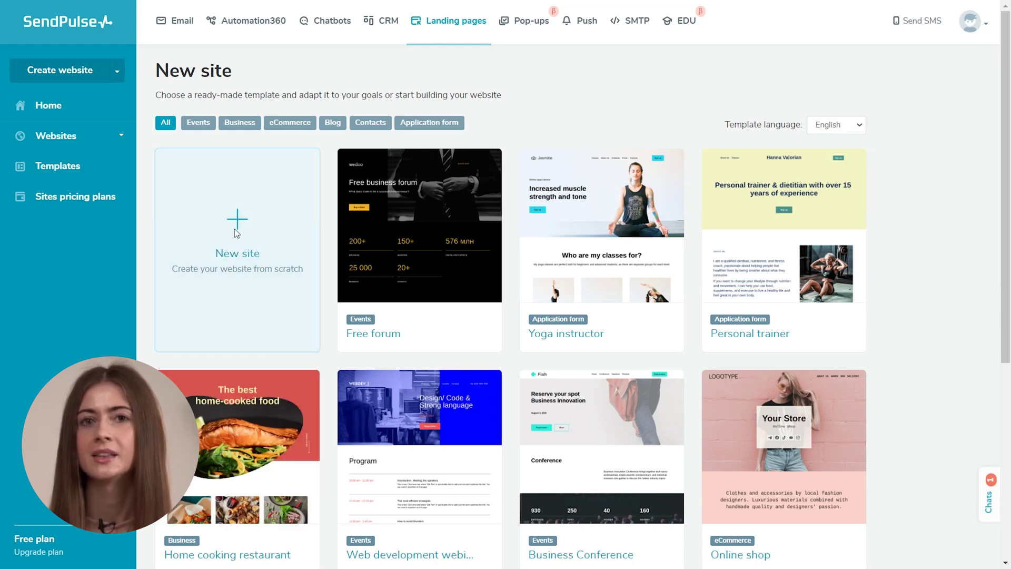
click(238, 244)
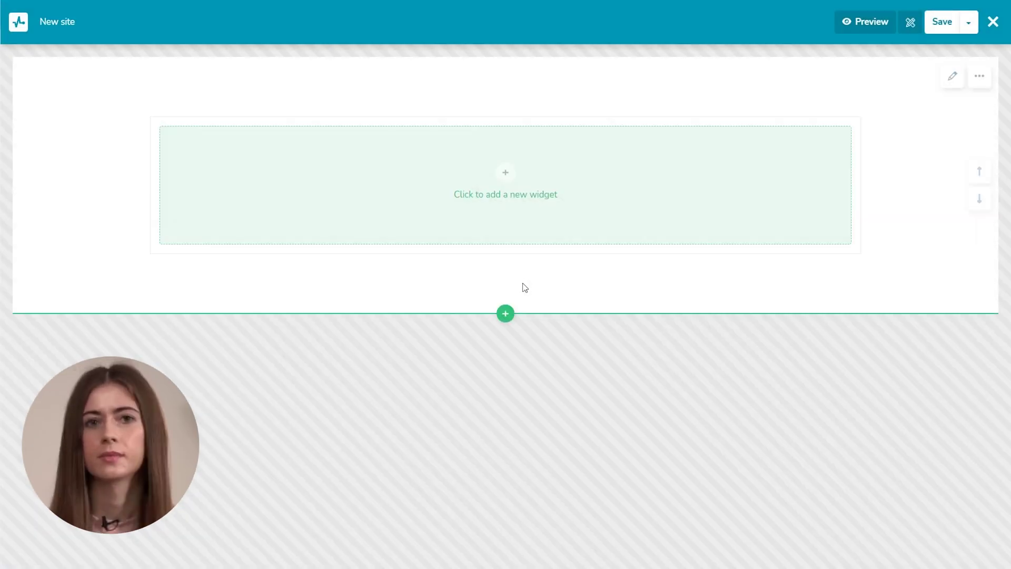
Apply the brown, peach and blue colour scheme with a customised Secondary colour.
click(909, 23)
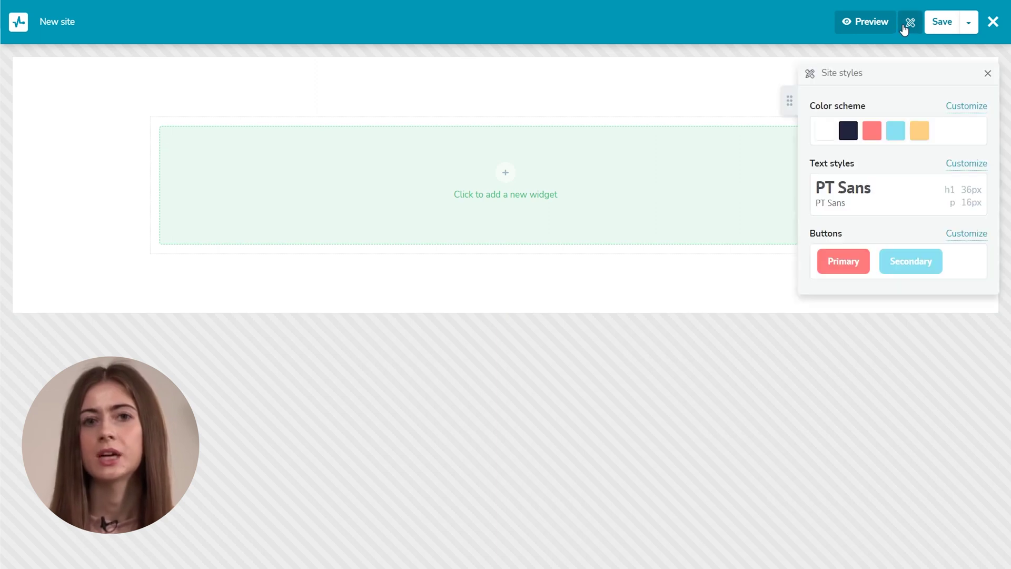
click(956, 128)
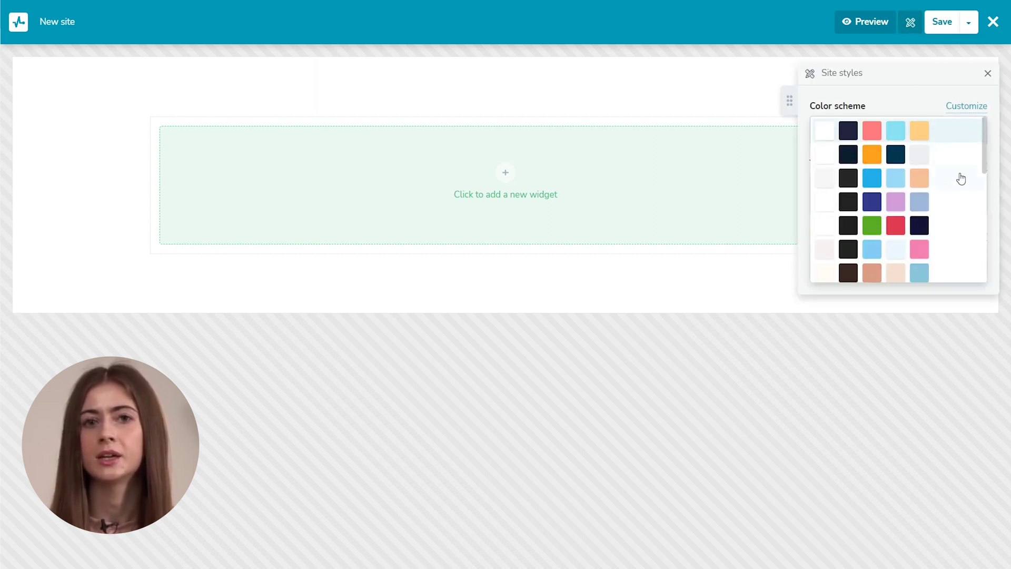
click(949, 272)
click(954, 110)
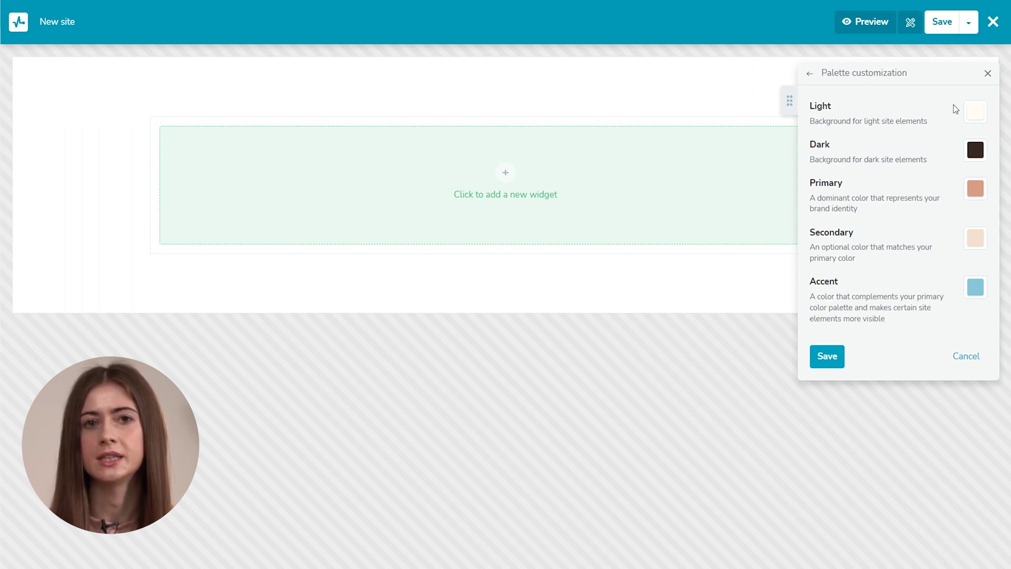
click(978, 240)
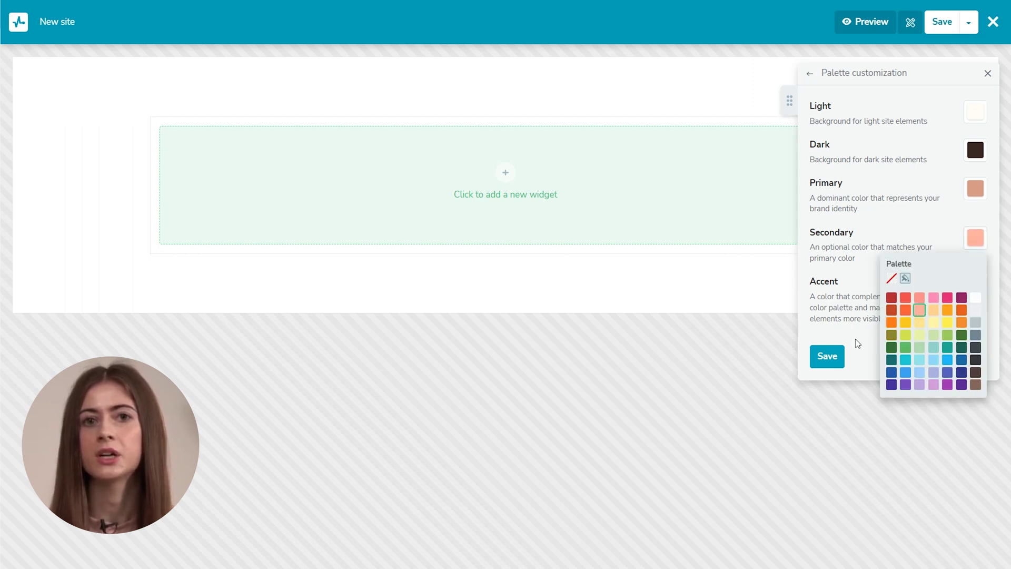
click(827, 358)
Set the site font to Montserrat with a 78px Heading 1.
click(905, 198)
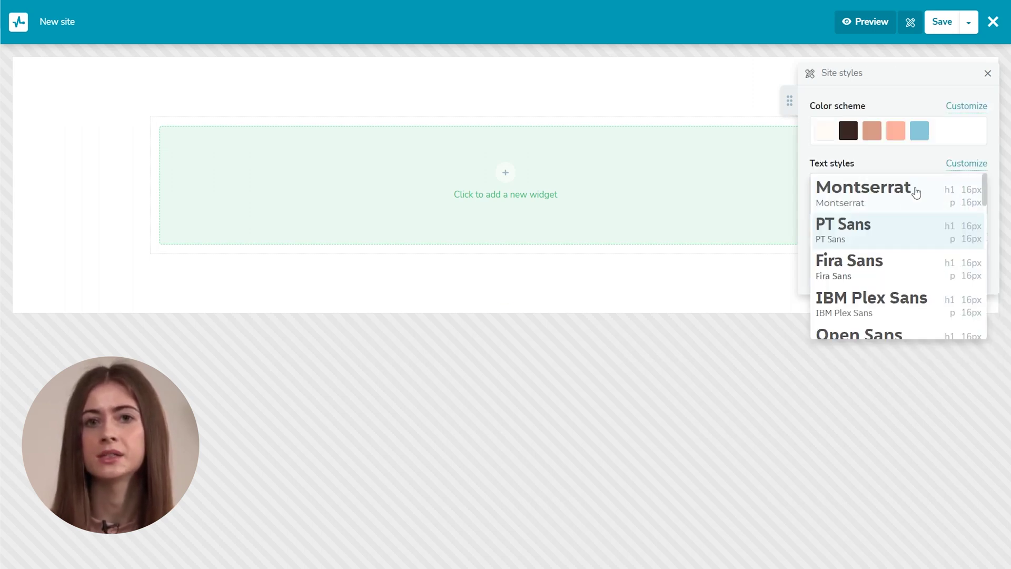
click(916, 193)
click(956, 165)
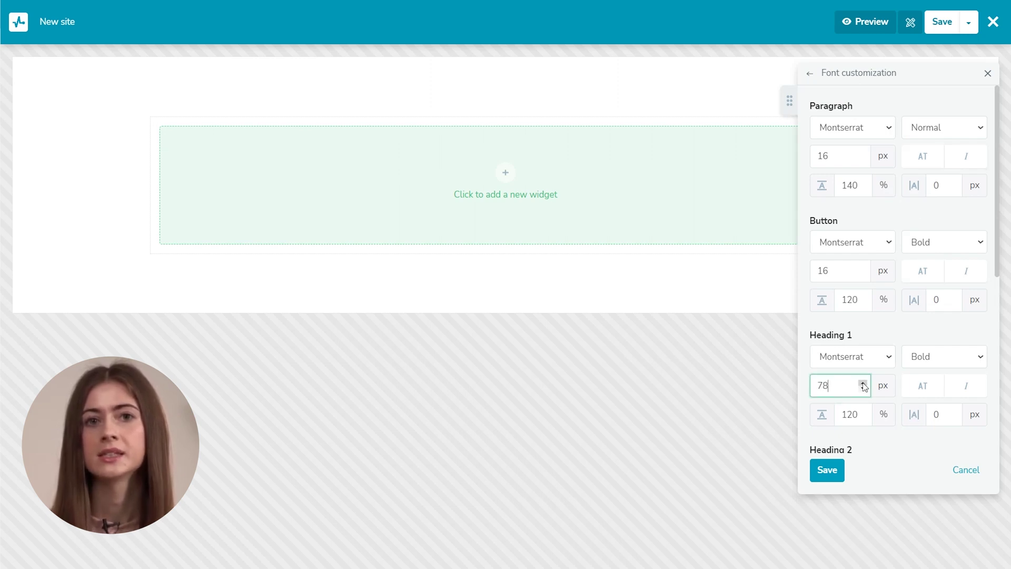
click(826, 470)
Choose filled primary and outlined secondary button styles.
click(968, 265)
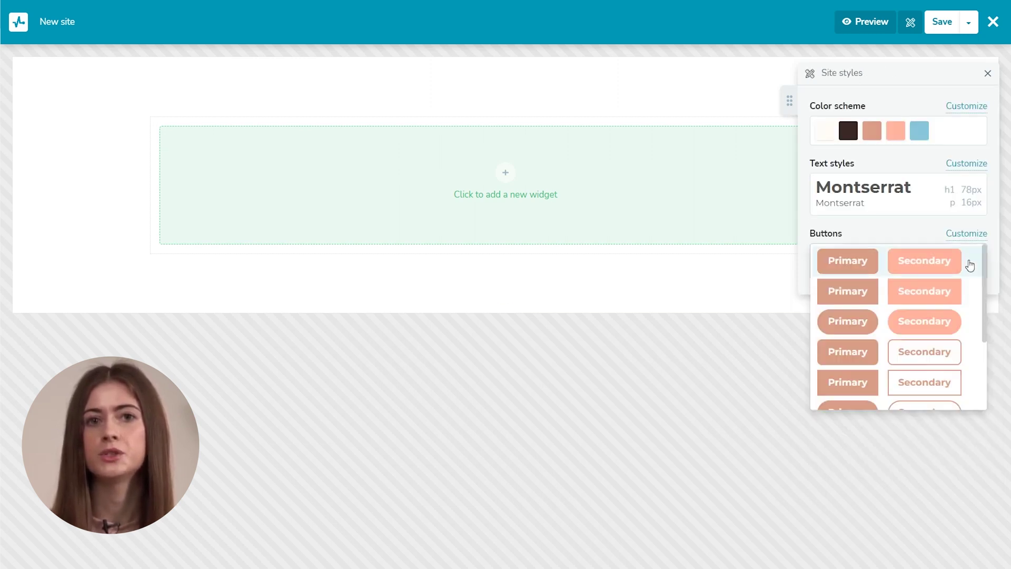
click(971, 358)
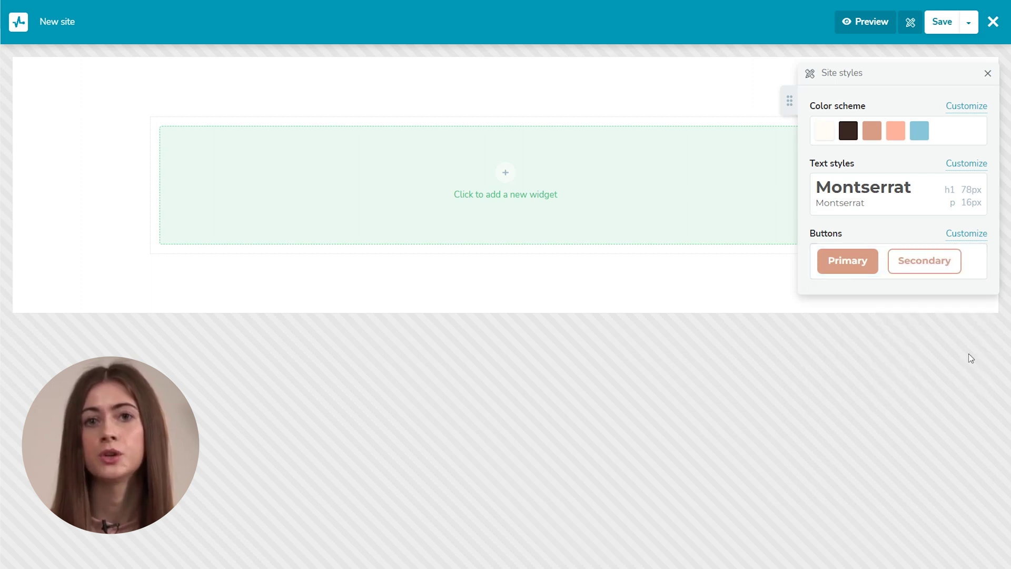
click(988, 72)
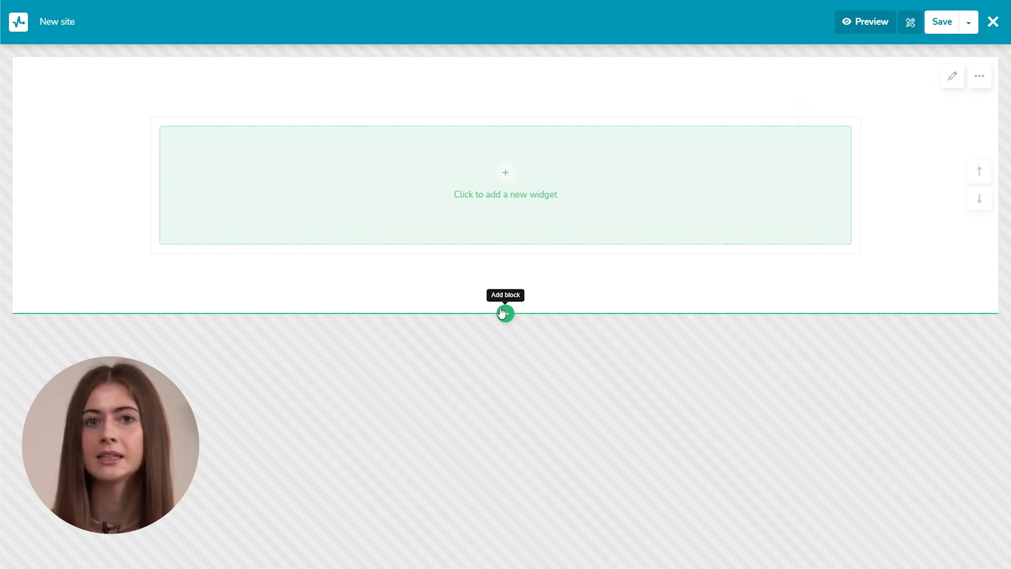
Browse the First screen, Contacts and Footer templates, then add an Empty block.
click(505, 313)
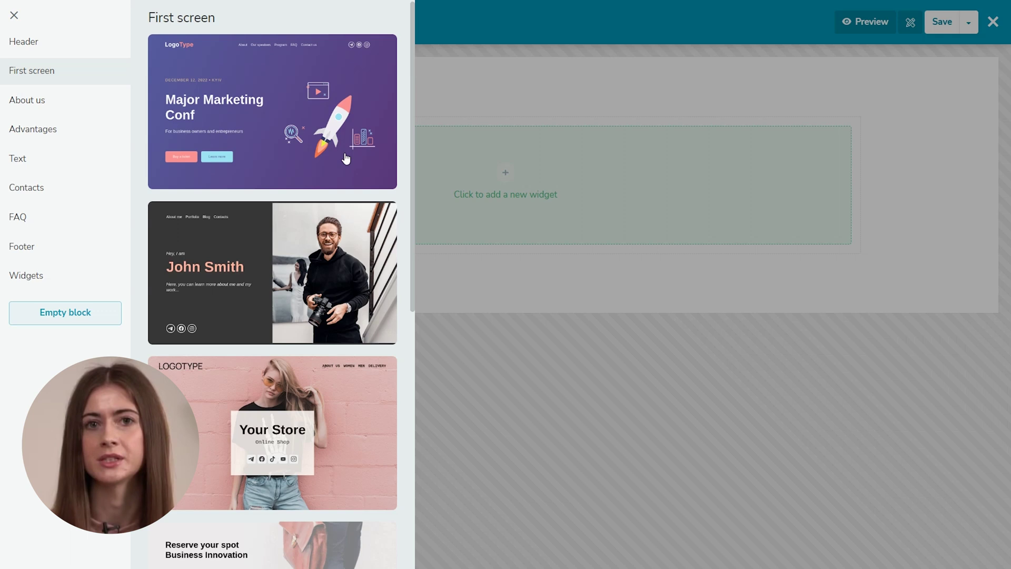
scroll(346, 158, down, 3)
scroll(345, 159, down, 2)
click(115, 74)
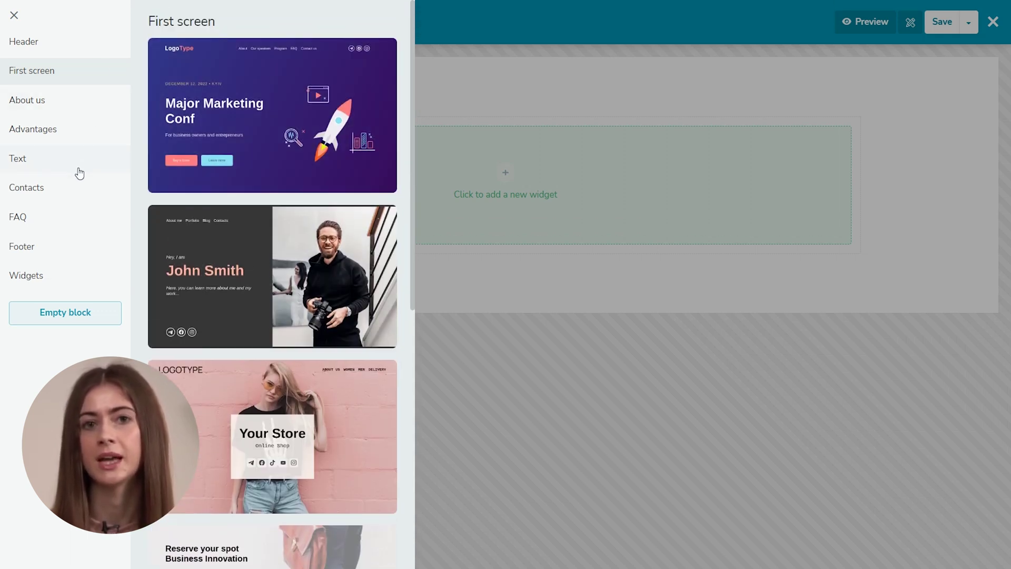
click(74, 194)
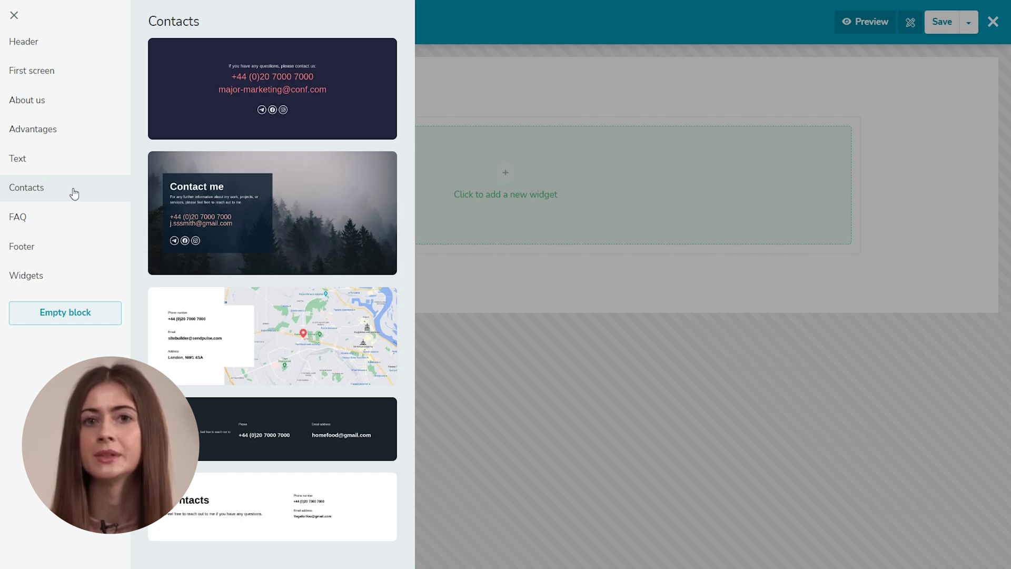
click(67, 246)
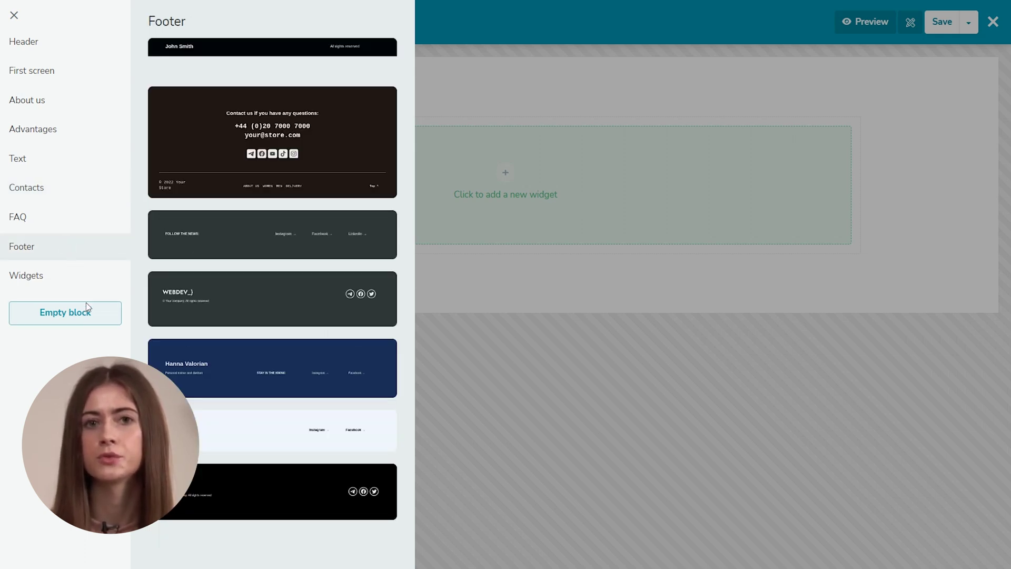
click(94, 317)
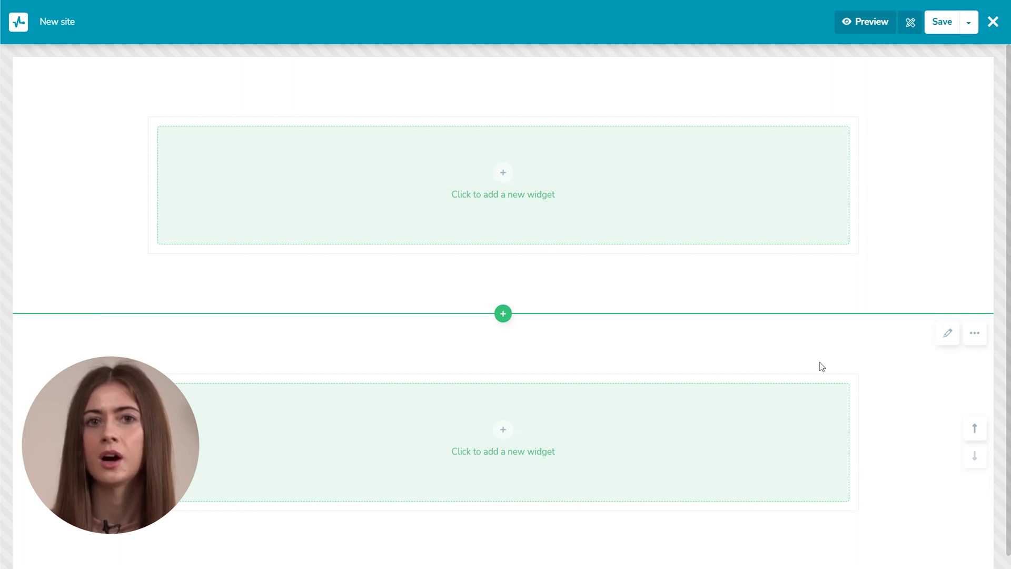
scroll(820, 367, down, 1)
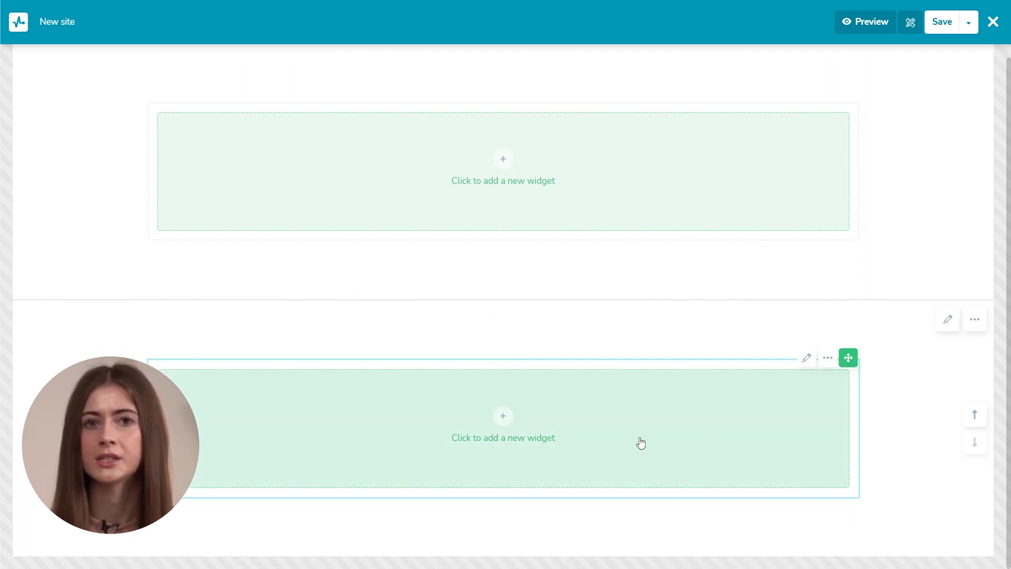
mouse_move(503, 499)
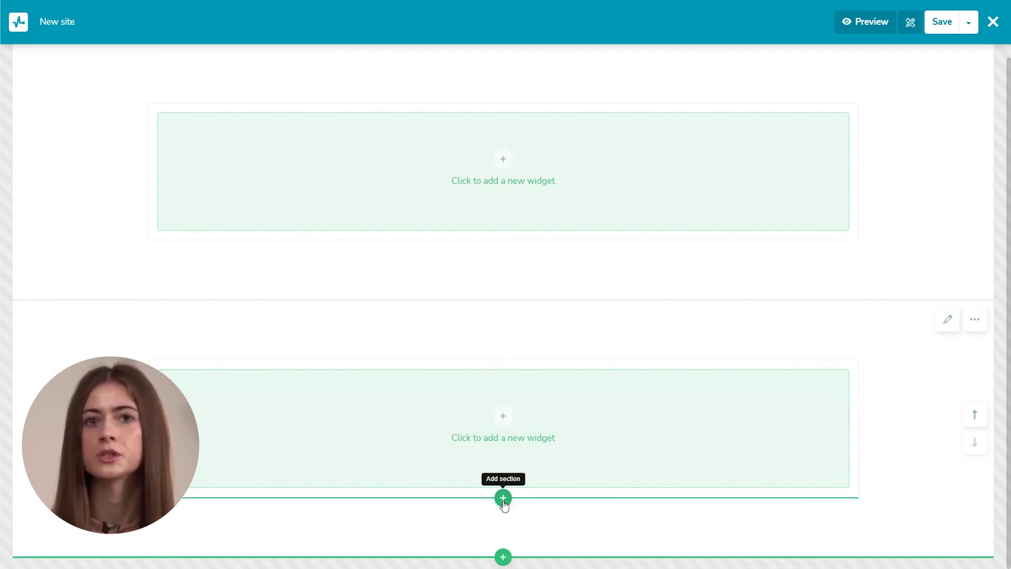
Add a section inside the second block and give its bottom row six columns.
click(503, 498)
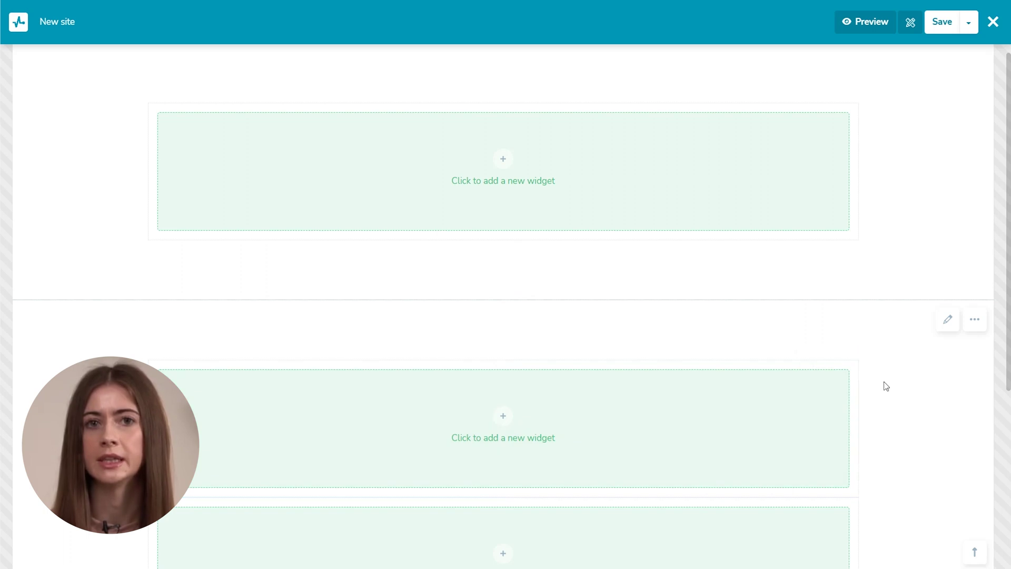
scroll(891, 386, down, 3)
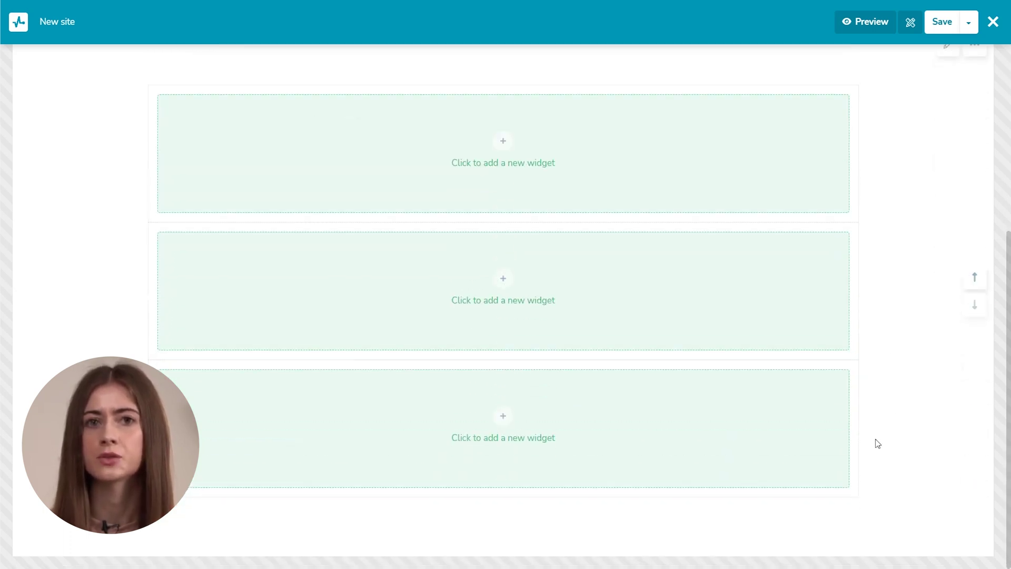
mouse_move(859, 429)
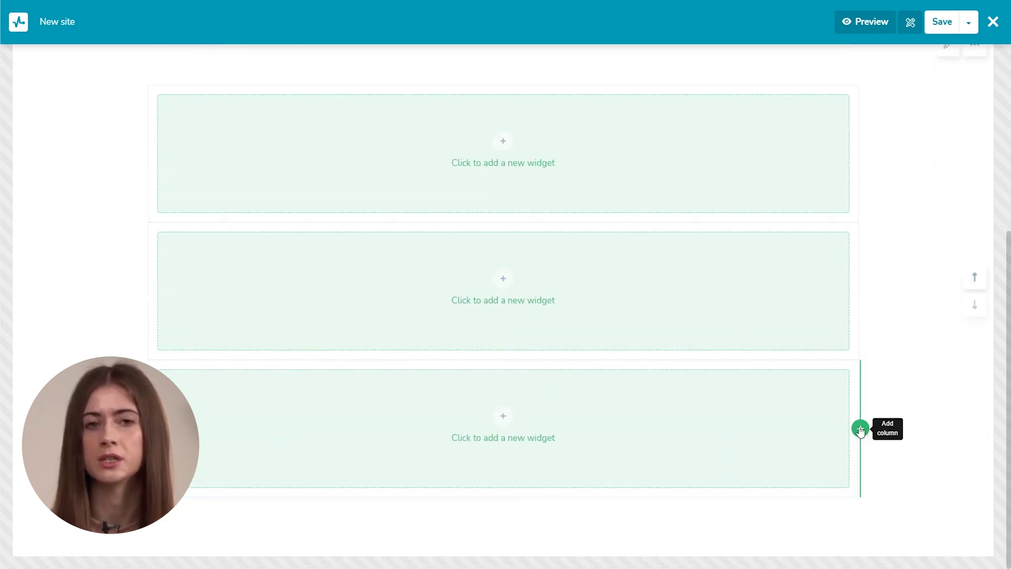
click(860, 428)
click(861, 429)
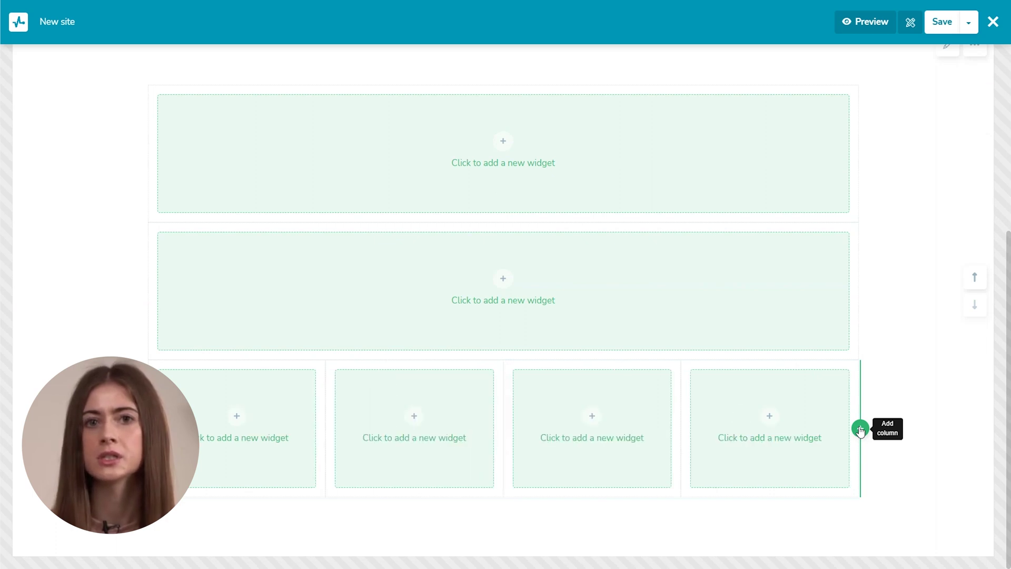
click(860, 429)
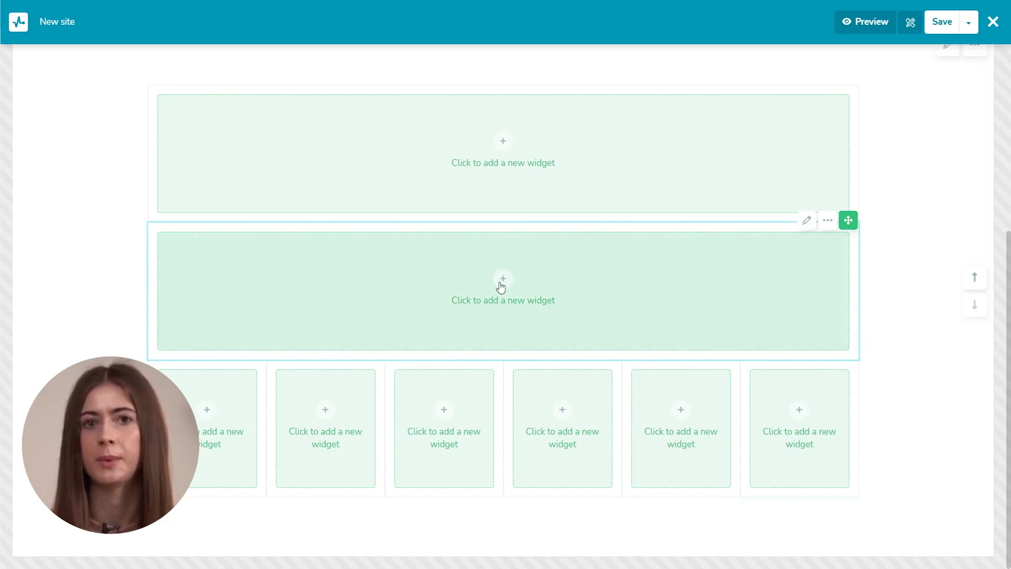
Add a Menu widget and save the Instructors item with its anchor value cleared.
click(502, 279)
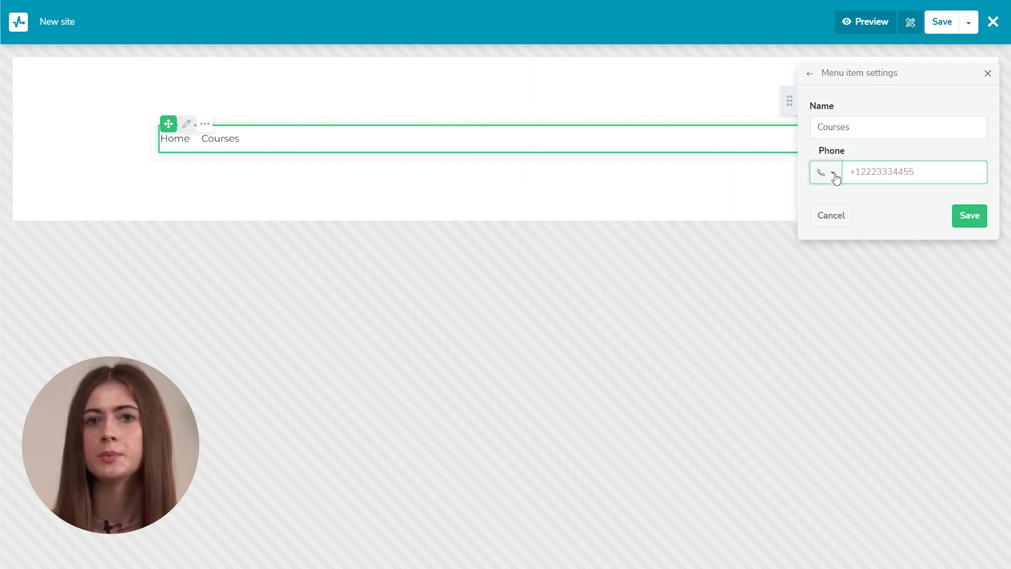
drag(889, 135, 814, 132)
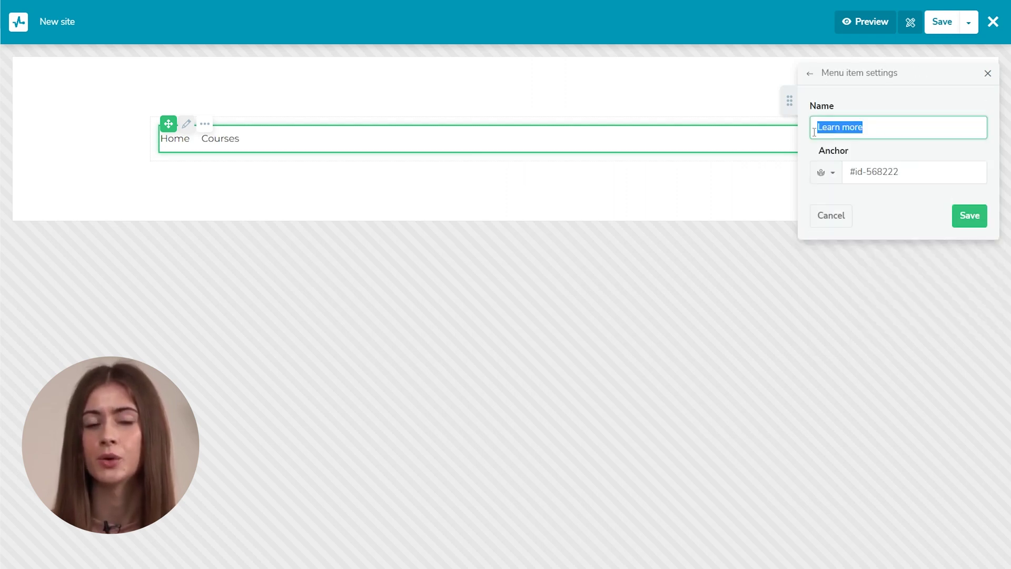
text(Instructor)
drag(900, 171, 848, 172)
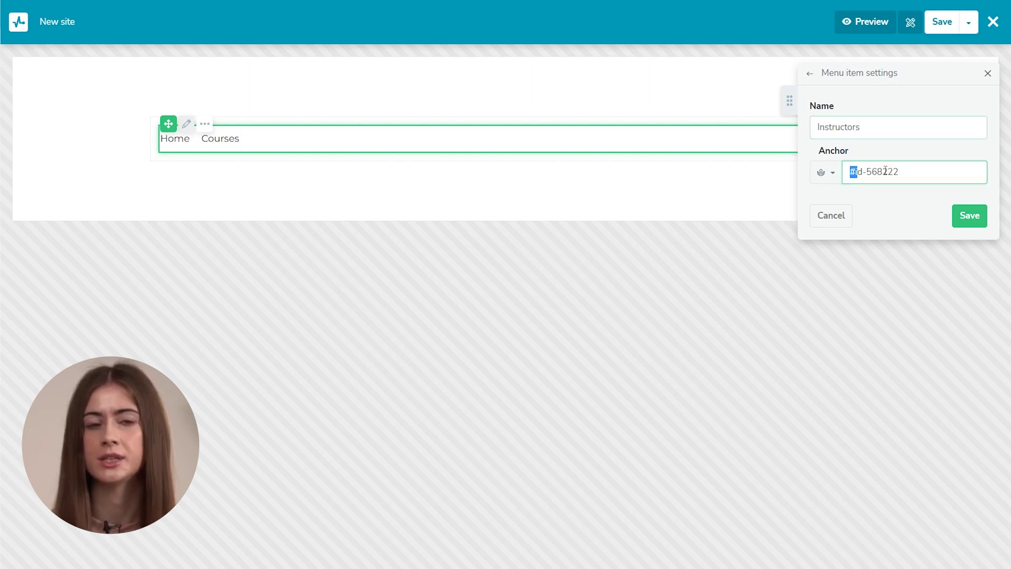
key(BackSpace)
click(968, 216)
Add a Contact Us menu item that links to an anchor.
click(824, 229)
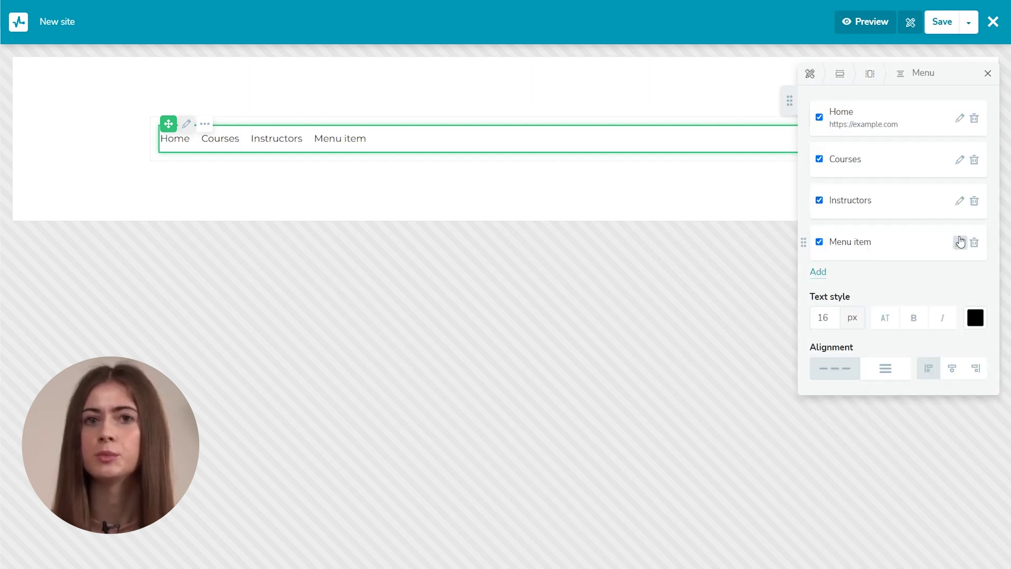
click(959, 241)
text(Contact)
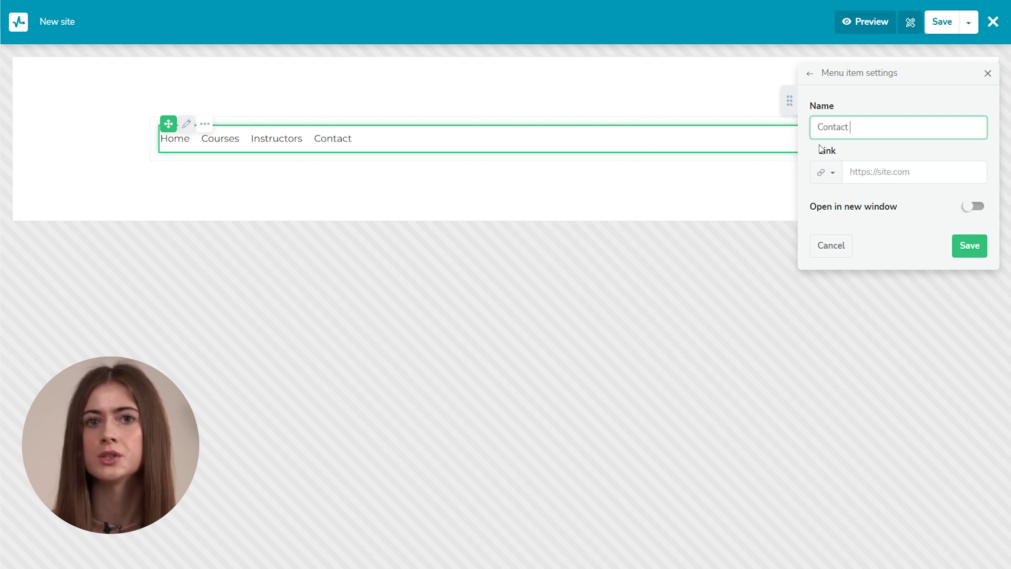
text(s)
click(826, 171)
click(853, 261)
click(969, 214)
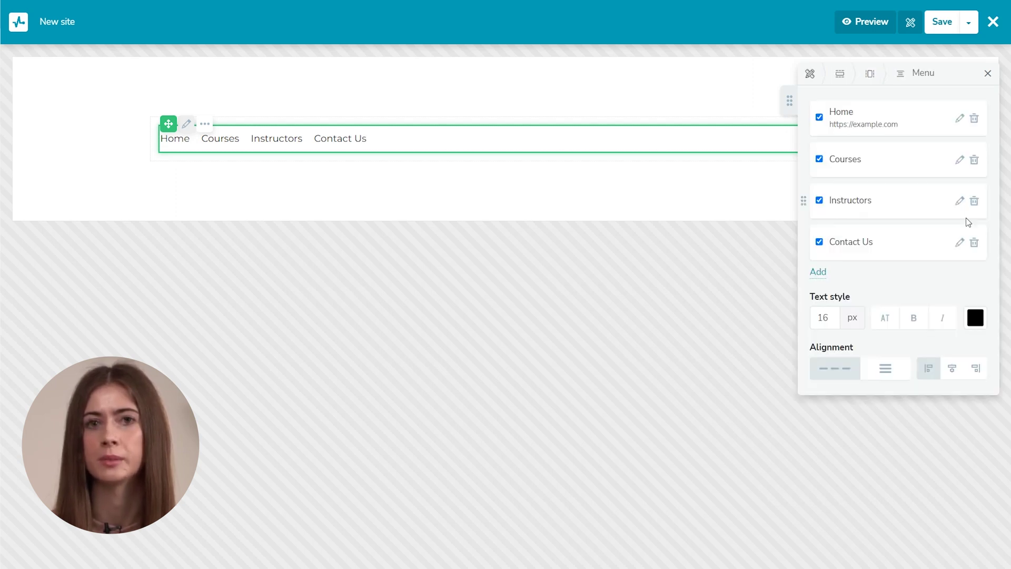
drag(790, 101, 778, 228)
scroll(823, 439, up, 2)
Set the menu text to 18 px, horizontal layout, right-aligned.
click(877, 491)
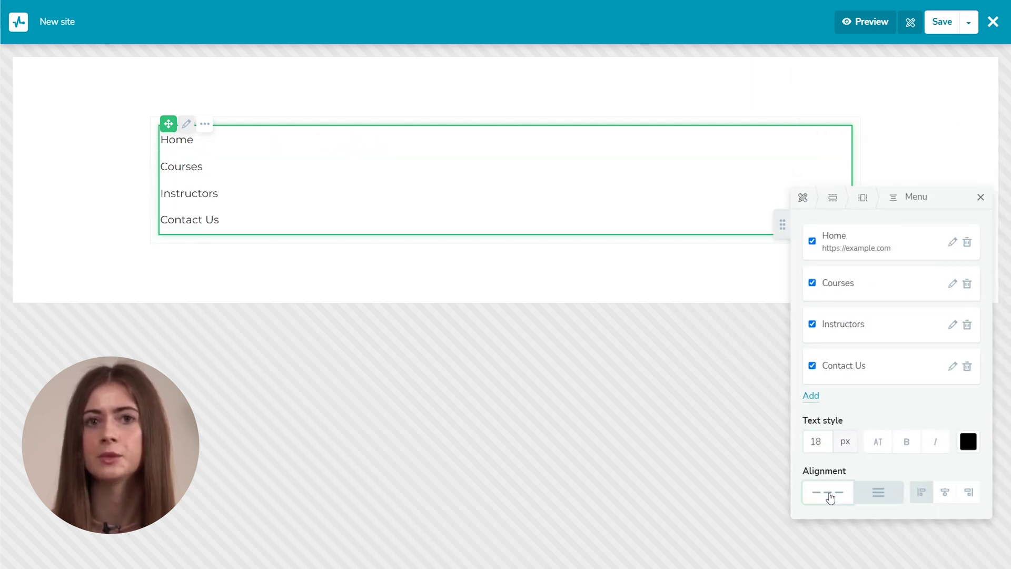
click(826, 491)
click(969, 495)
click(981, 197)
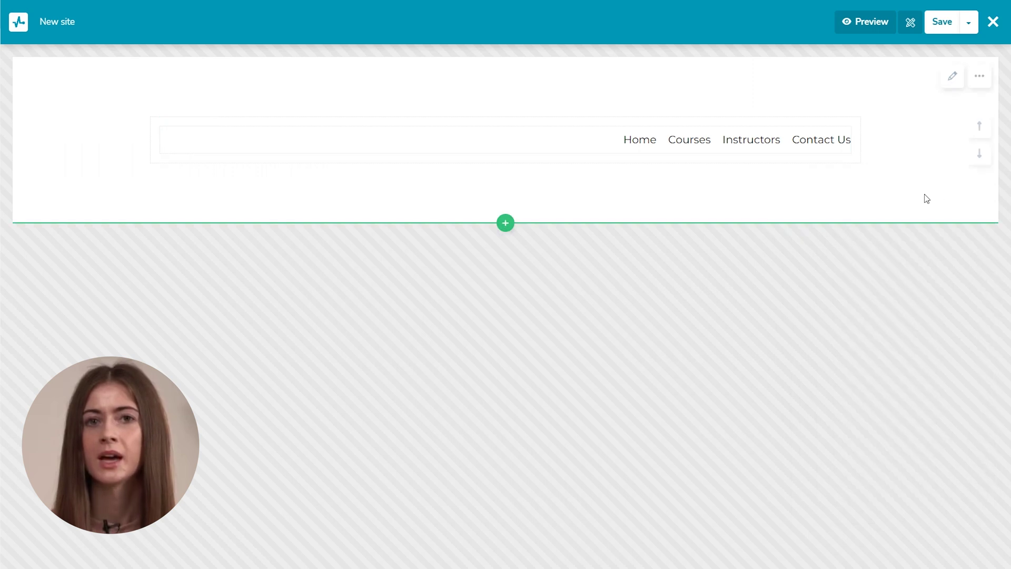
Set the header block margins to 10 px top and 30 px bottom, keeping its background colour.
click(953, 77)
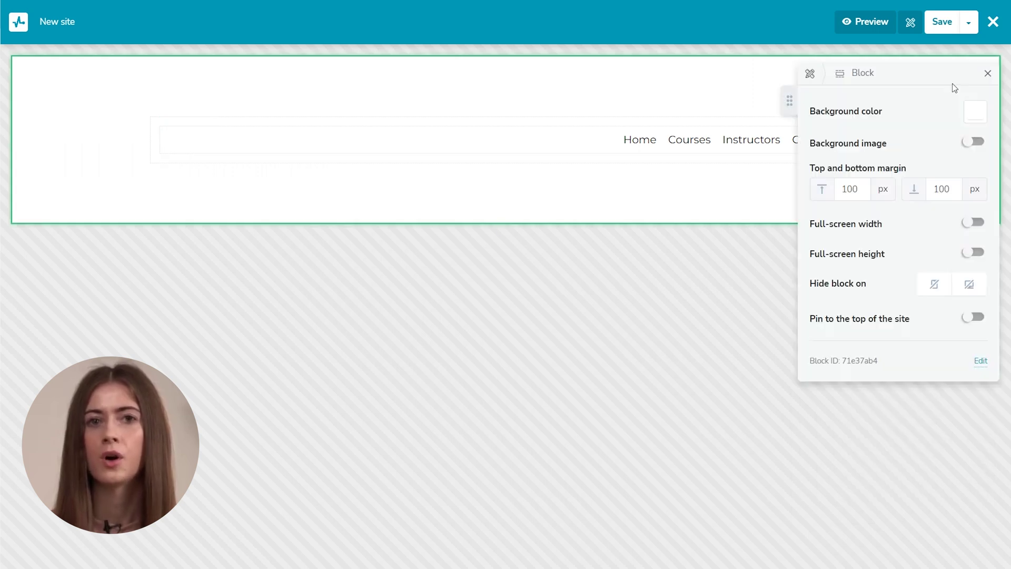
click(976, 117)
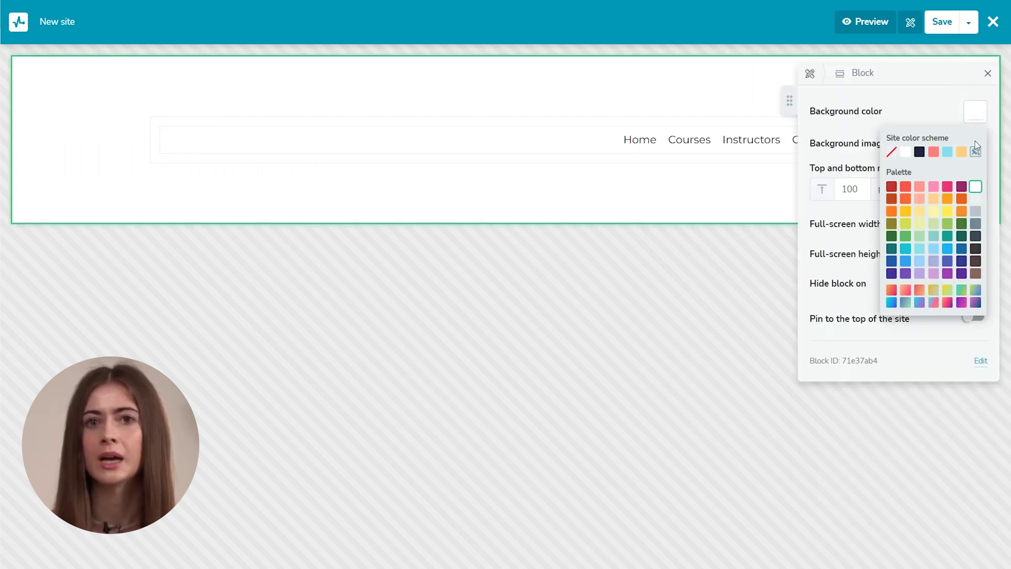
click(975, 150)
click(900, 139)
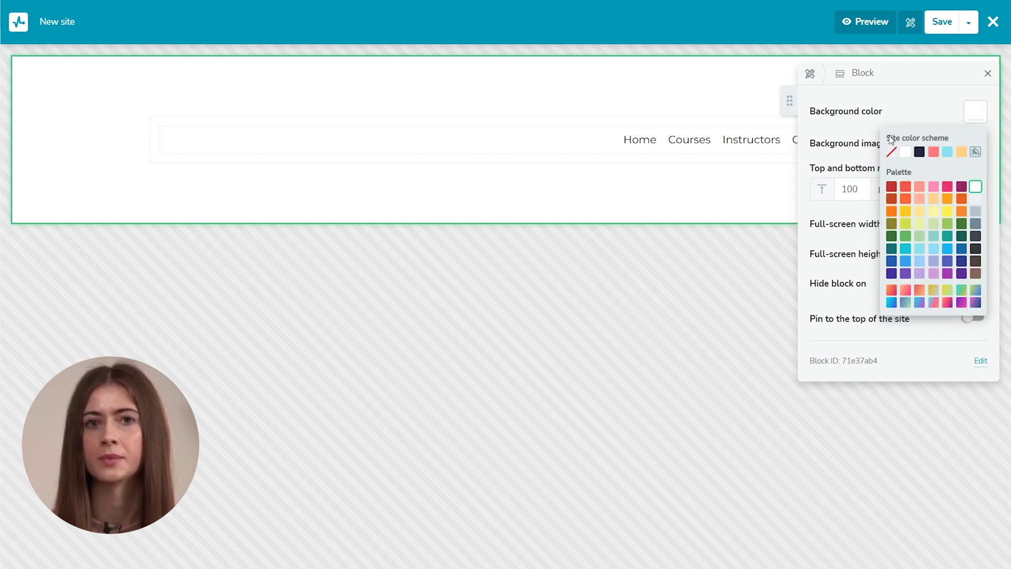
click(922, 115)
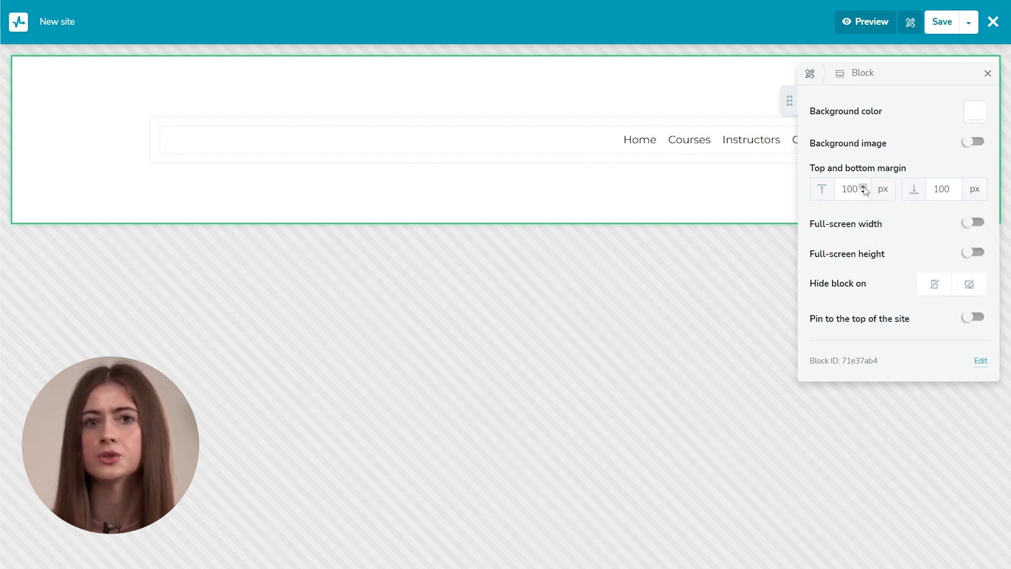
key(BackSpace)
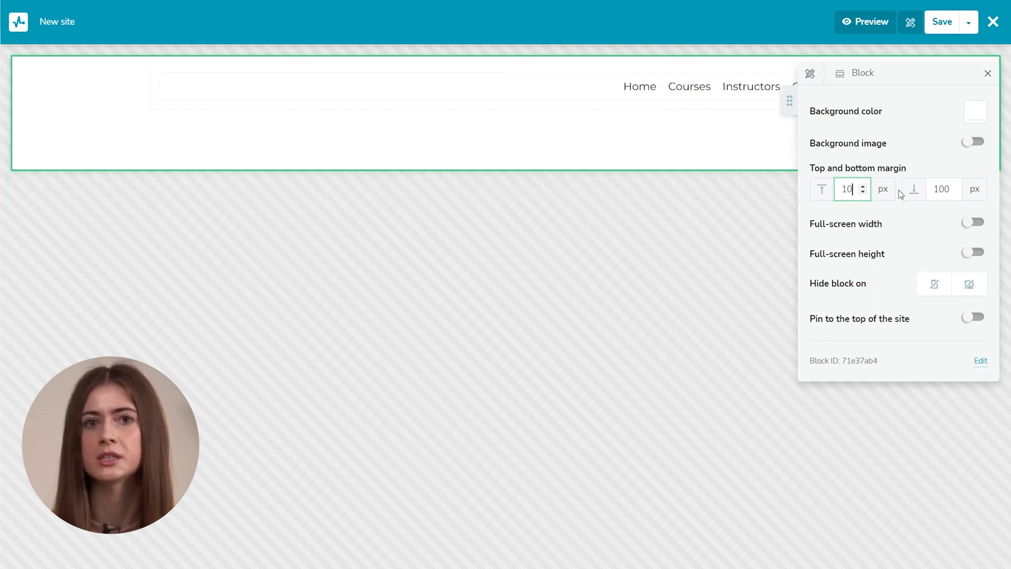
text(30)
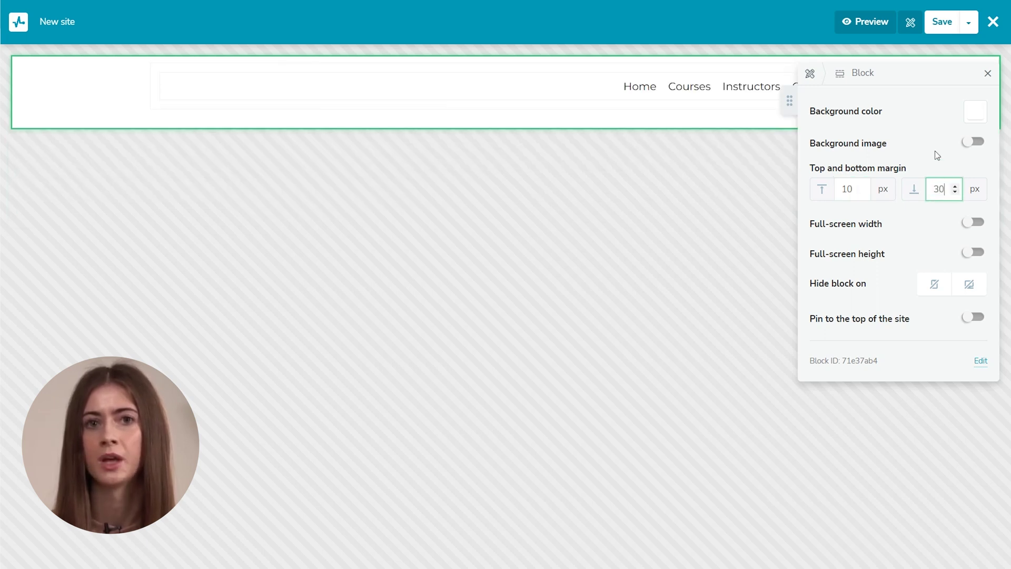
click(935, 151)
Turn on full-screen width and Pin to top, and set the block ID to 'menu'.
drag(790, 104, 782, 197)
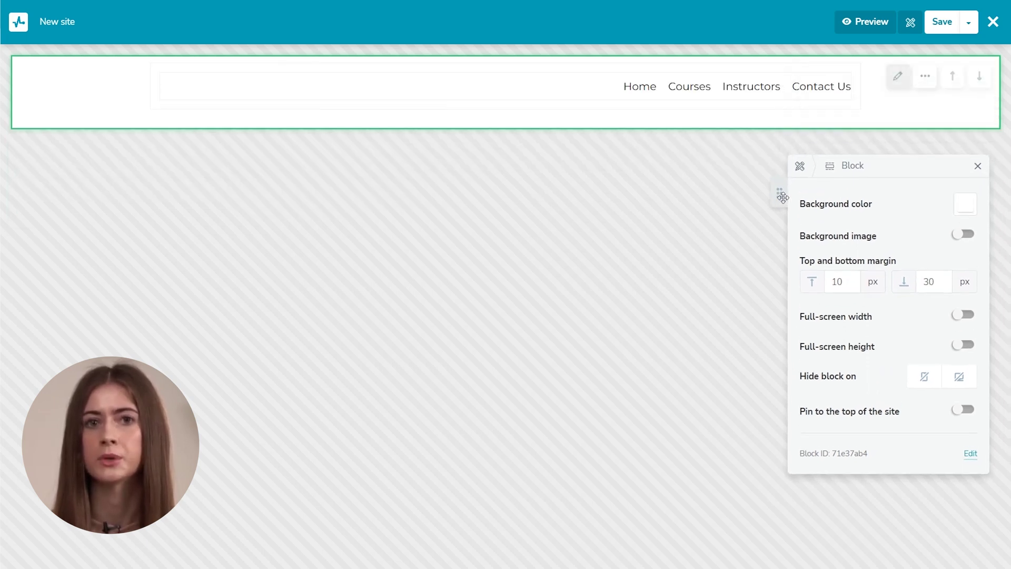
click(965, 316)
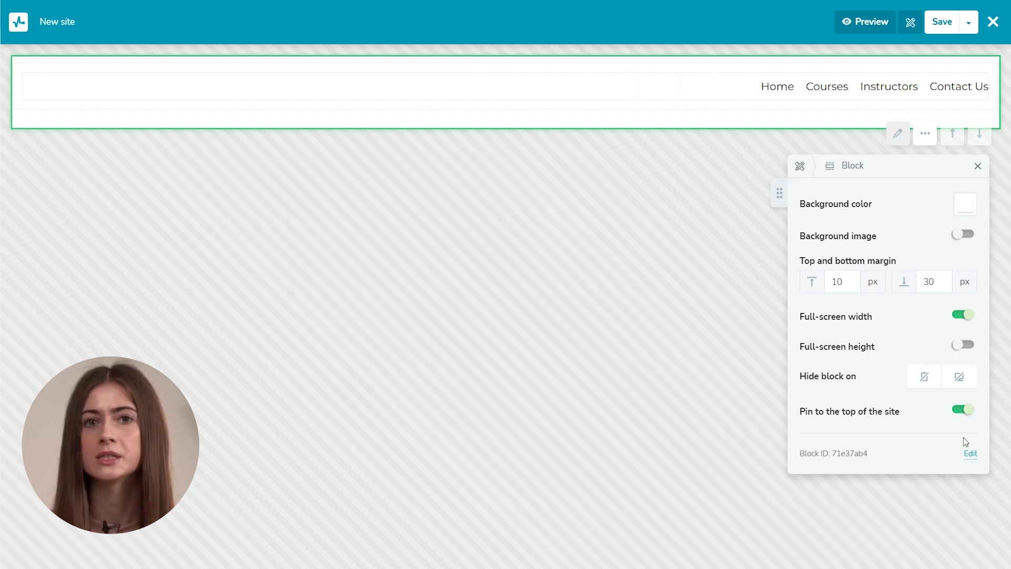
click(970, 455)
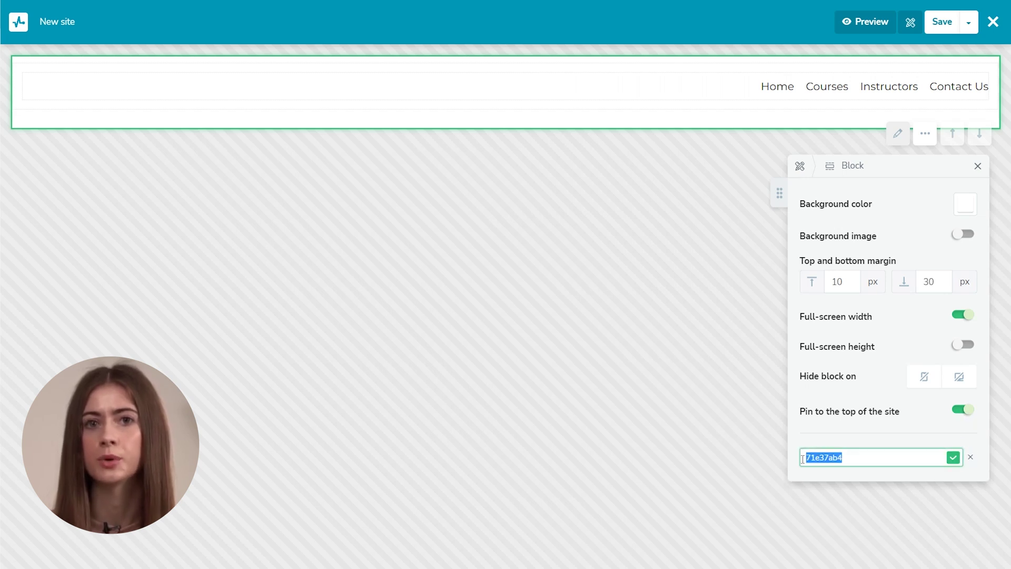
text(menu)
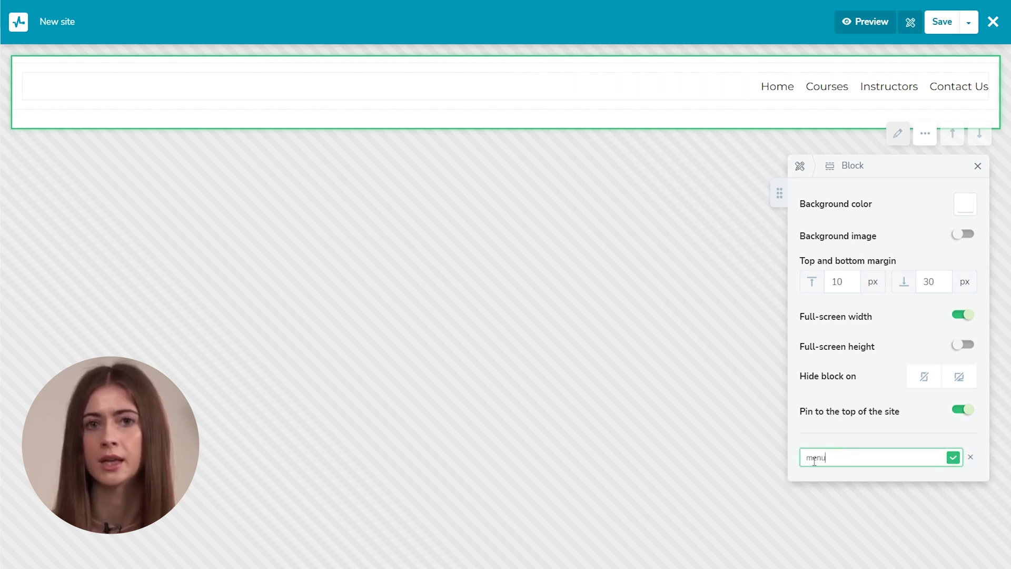
click(952, 458)
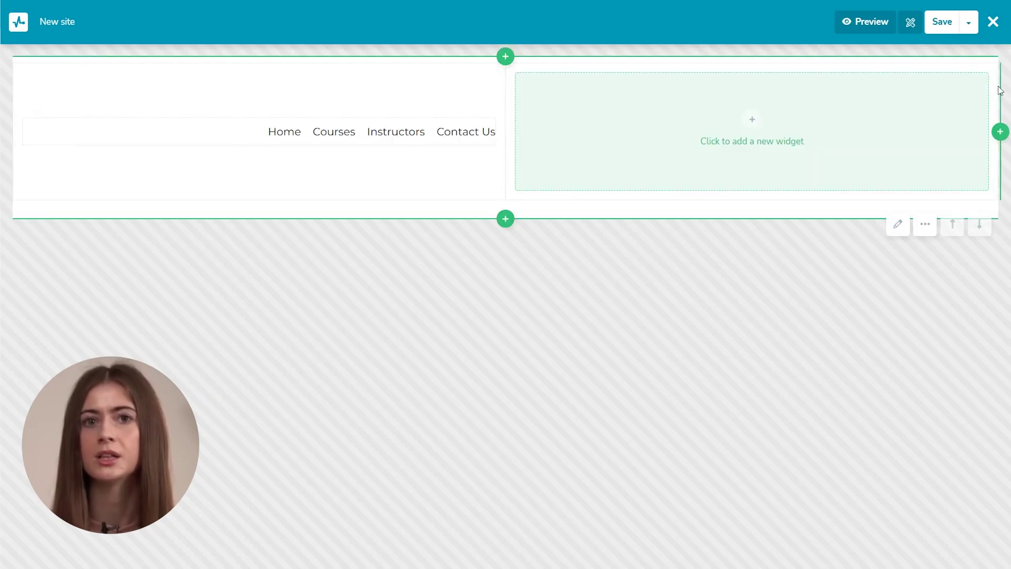
Add a left column holding the MY_ACADEMY.png logo at width 250, centred.
click(11, 132)
click(179, 119)
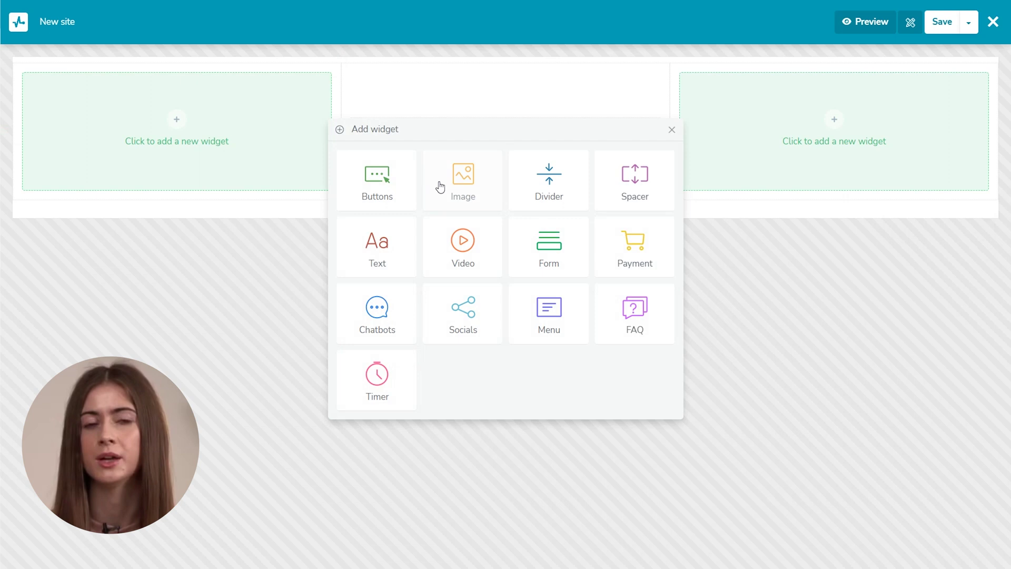
click(458, 176)
click(913, 112)
scroll(811, 274, down, 5)
scroll(800, 276, down, 5)
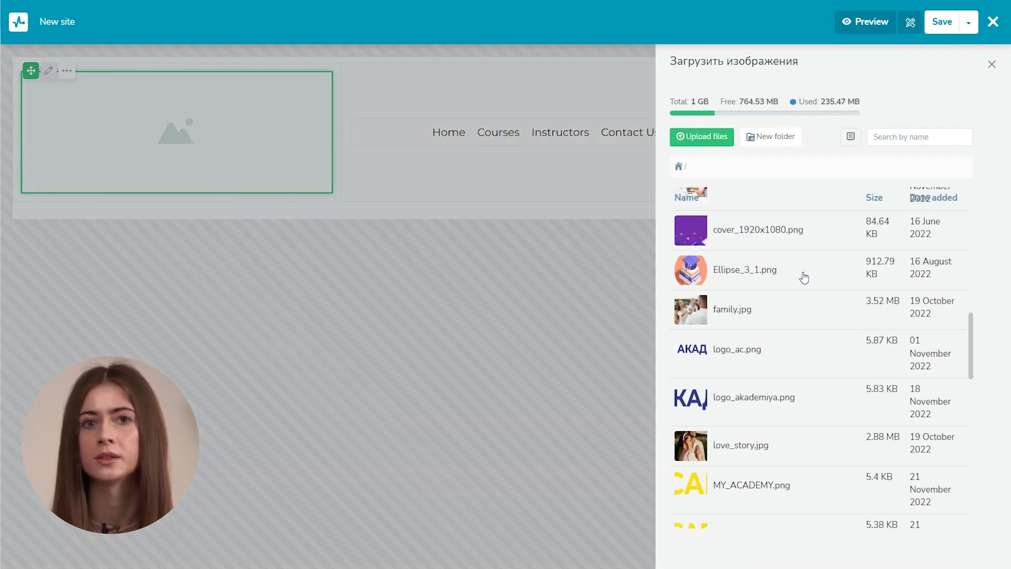
scroll(804, 278, down, 1)
click(766, 405)
double_click(936, 159)
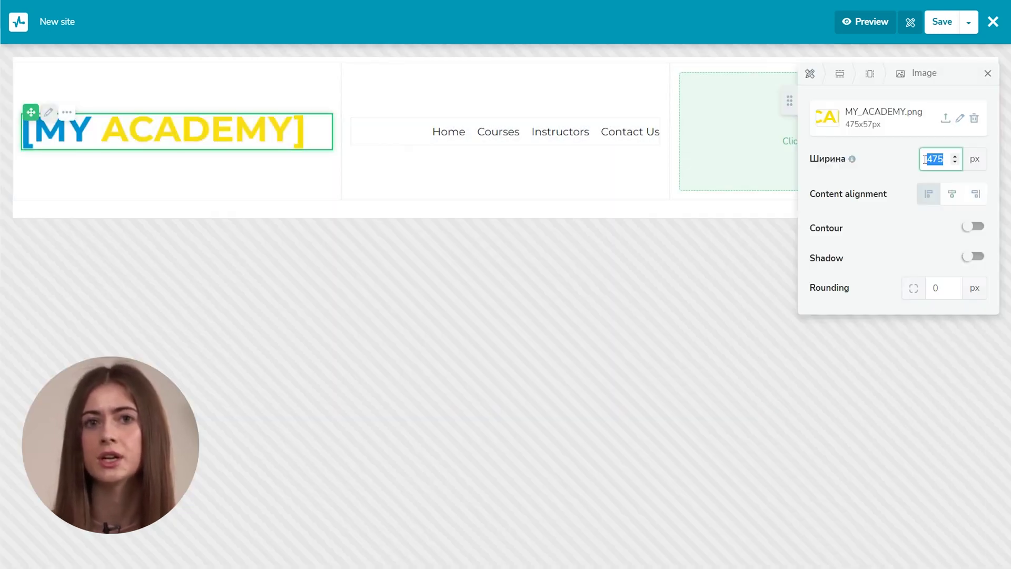
text(250)
click(952, 194)
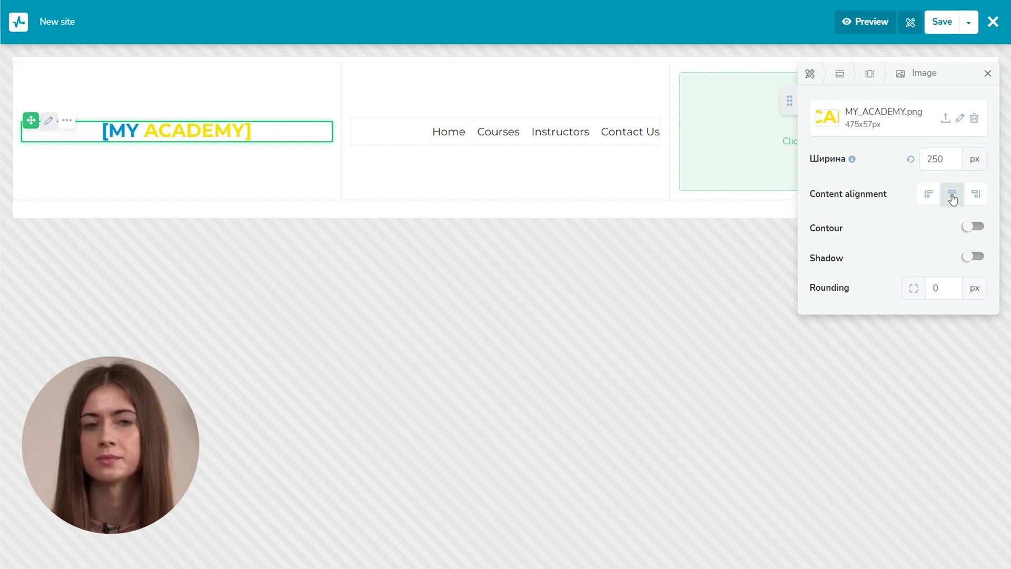
click(987, 73)
Add Telegram, Facebook and Twitter social icons on the right at a smaller size.
click(833, 124)
click(463, 312)
click(722, 251)
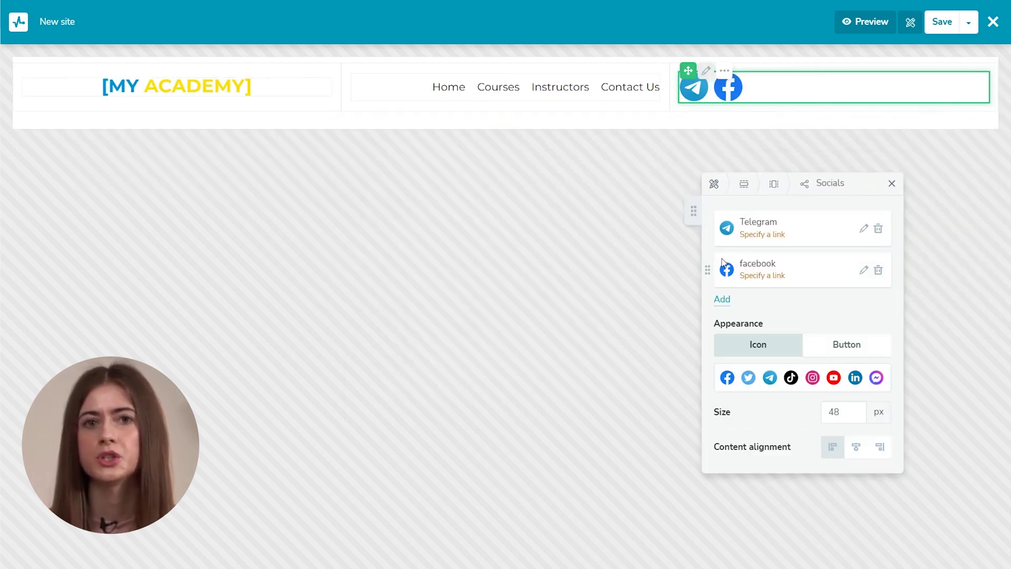
click(722, 298)
click(864, 311)
click(794, 275)
text(https://twitter.com/SendPulseCom)
click(872, 316)
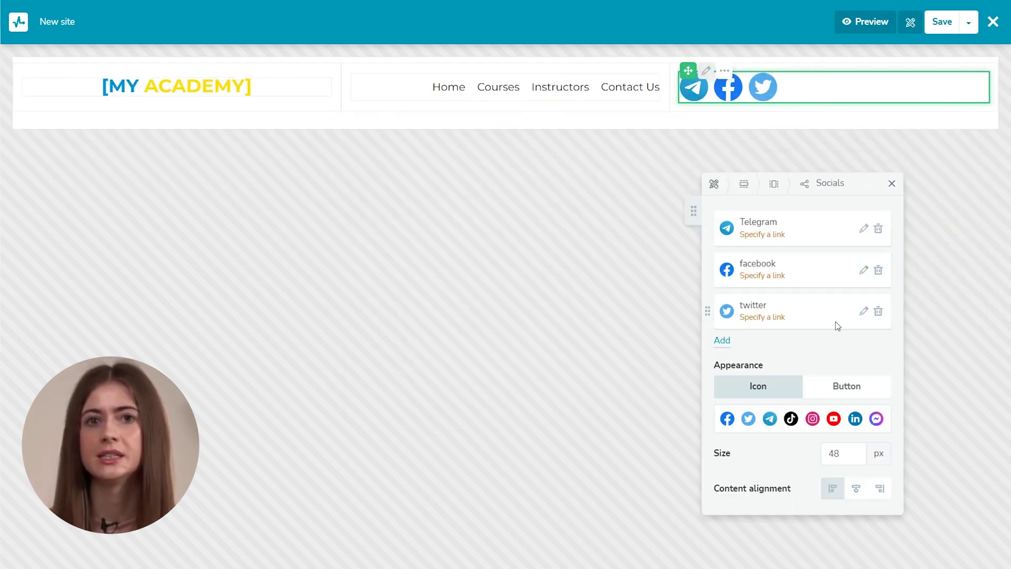
click(803, 418)
text(32)
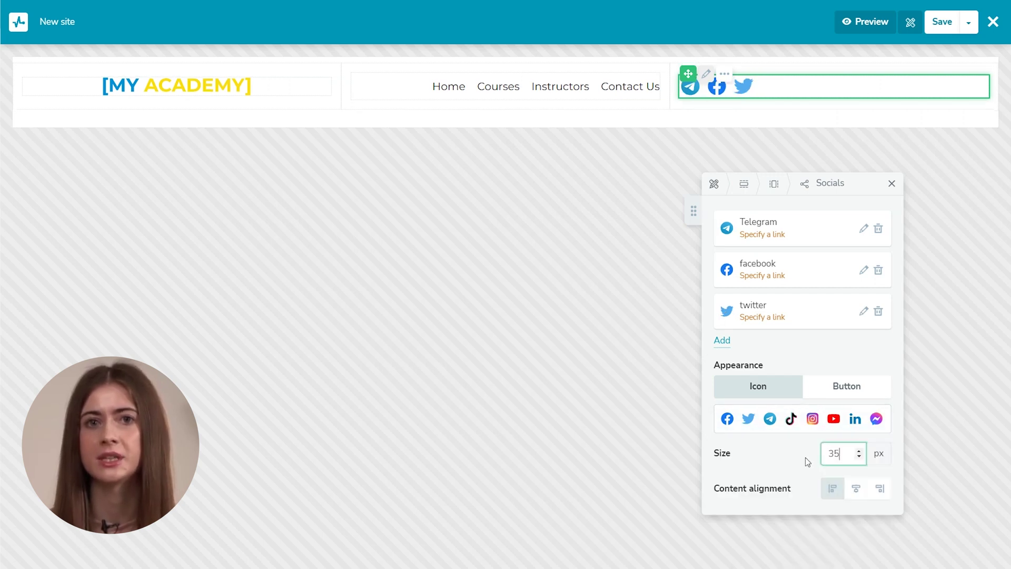
click(892, 184)
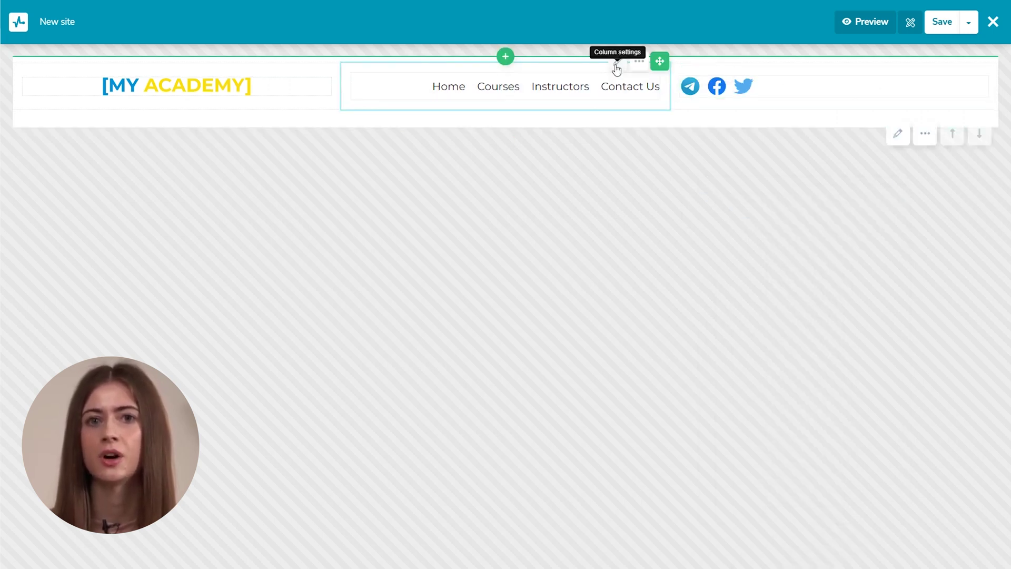
Drag the column dividers so the menu column widens into the logo and socials columns.
click(616, 70)
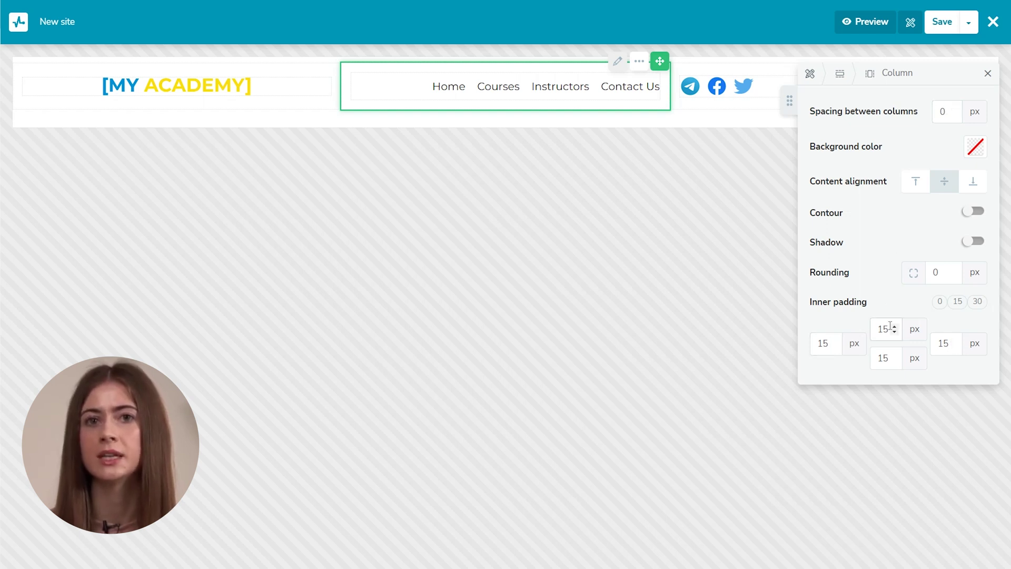
click(987, 73)
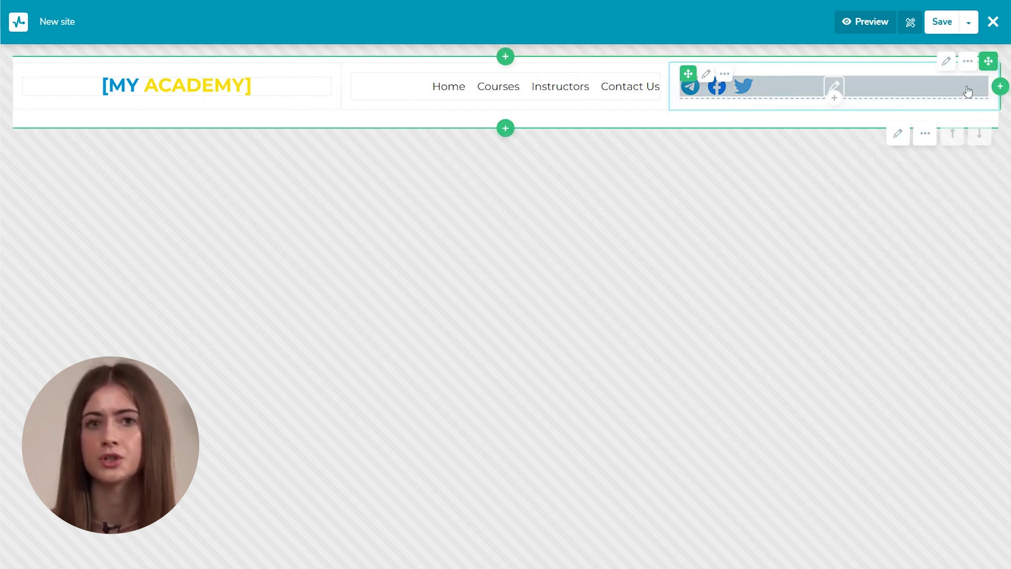
drag(670, 86, 835, 86)
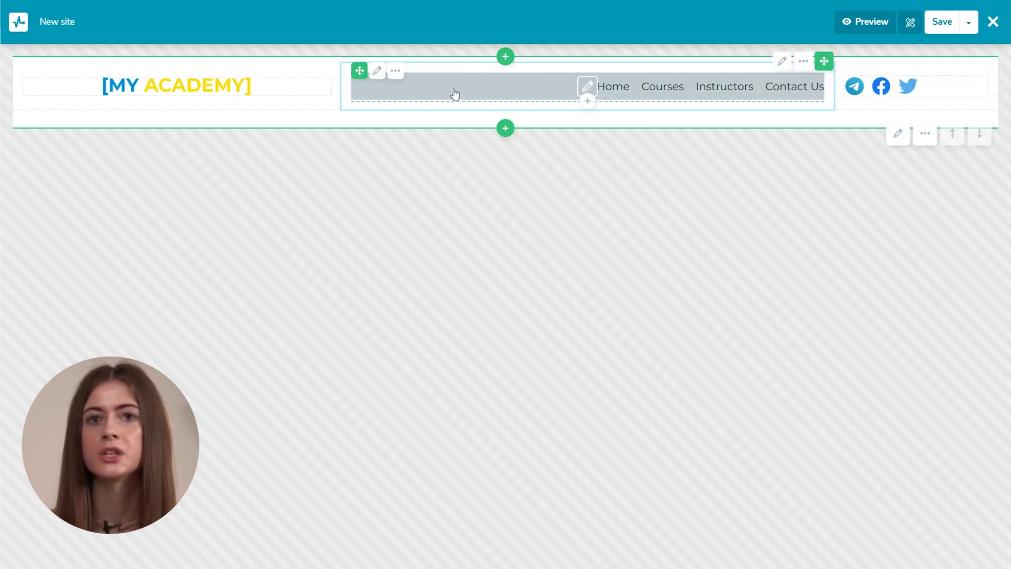
drag(340, 85, 216, 94)
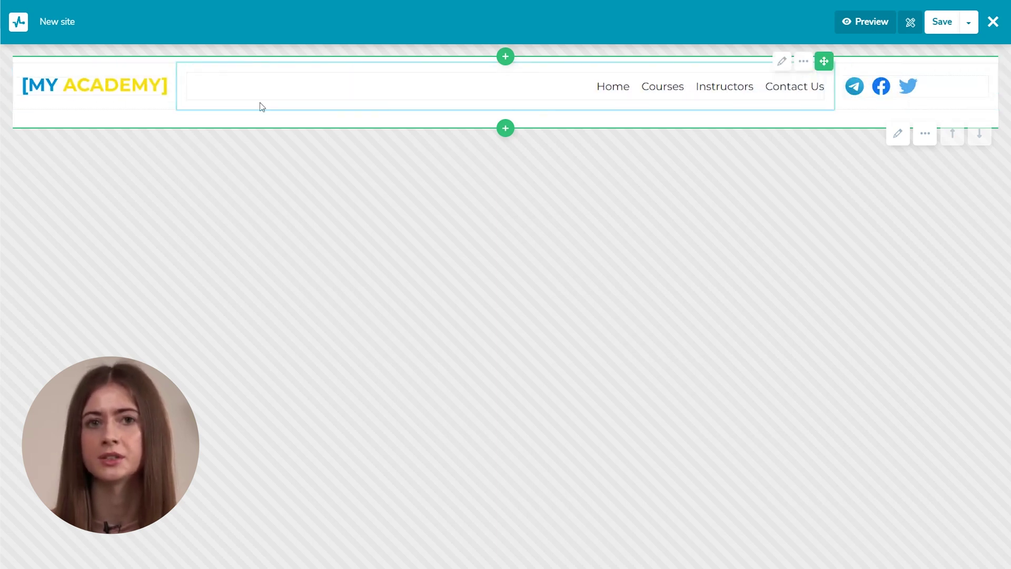
Add an empty block with the smiling-student time-relax photo as its background.
click(506, 126)
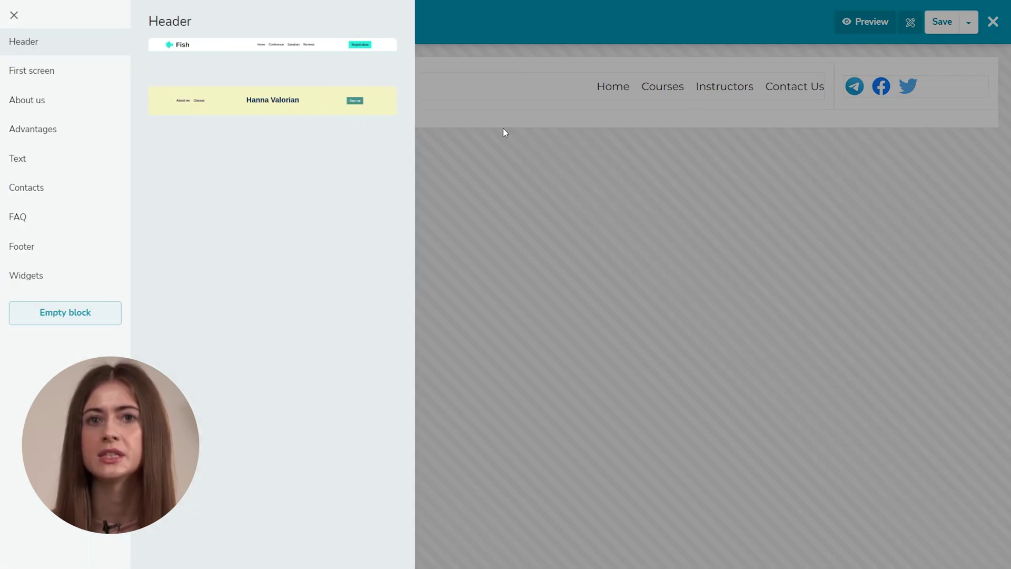
click(82, 314)
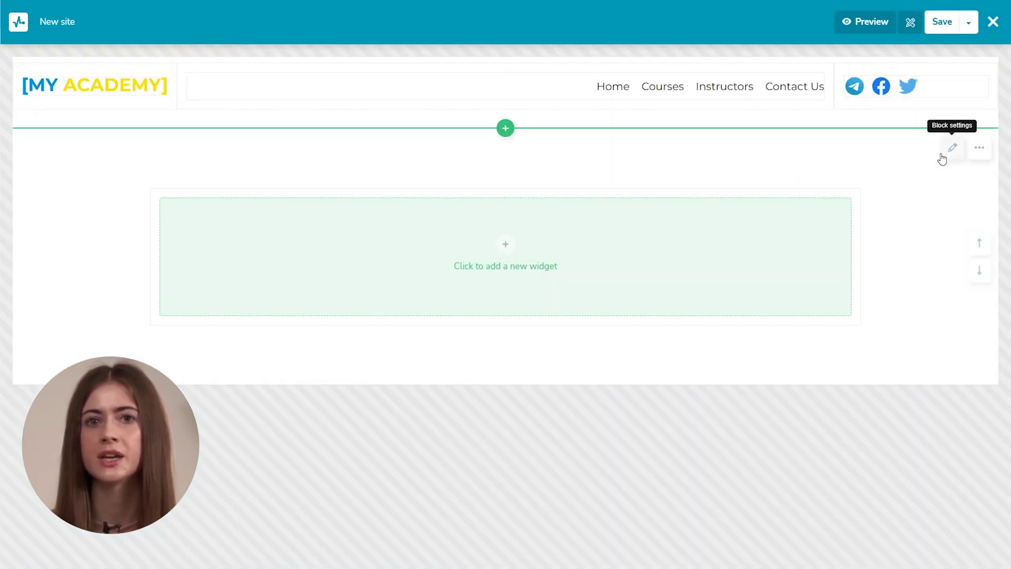
click(947, 152)
click(977, 143)
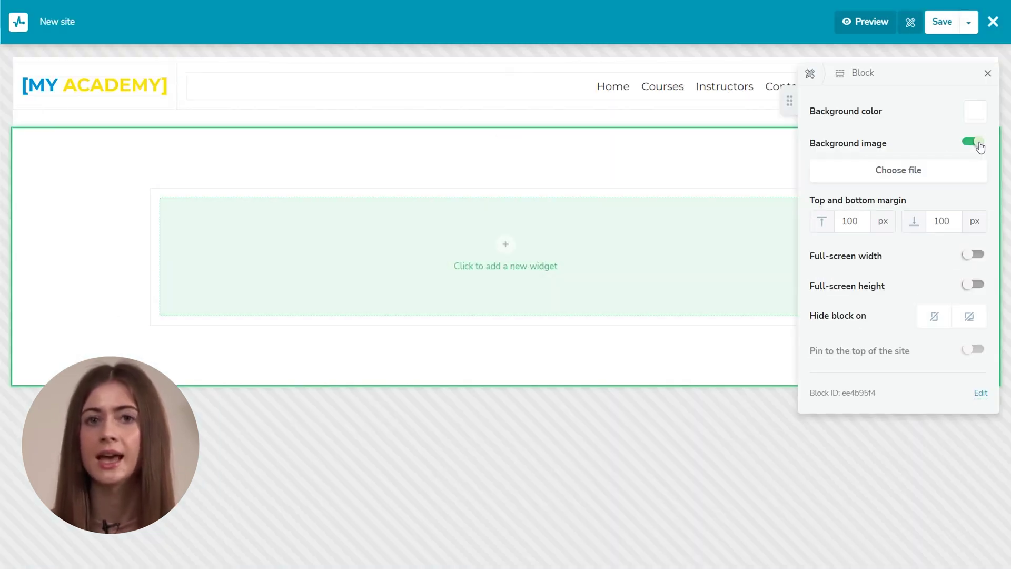
click(964, 169)
drag(972, 236, 977, 531)
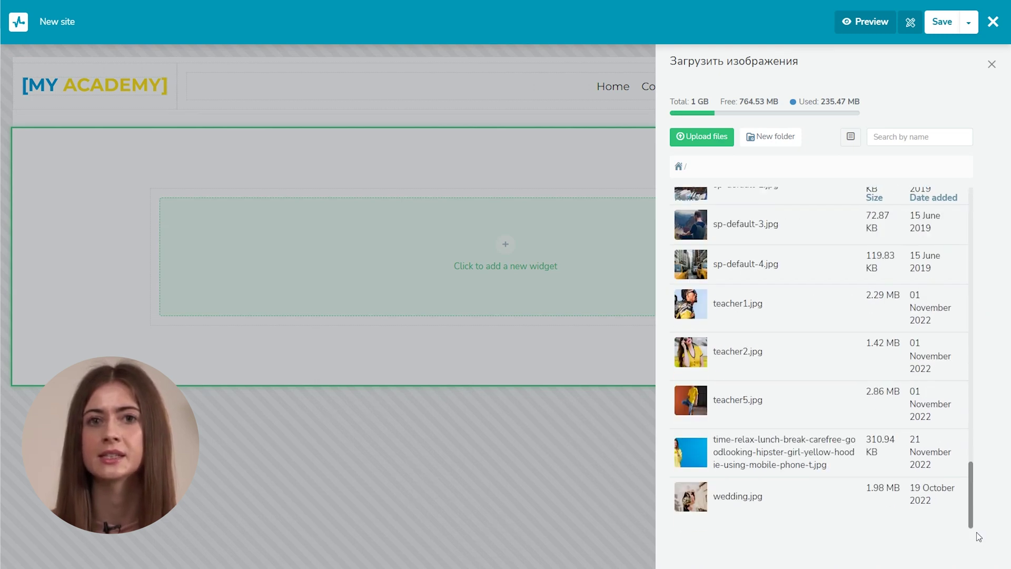
click(885, 446)
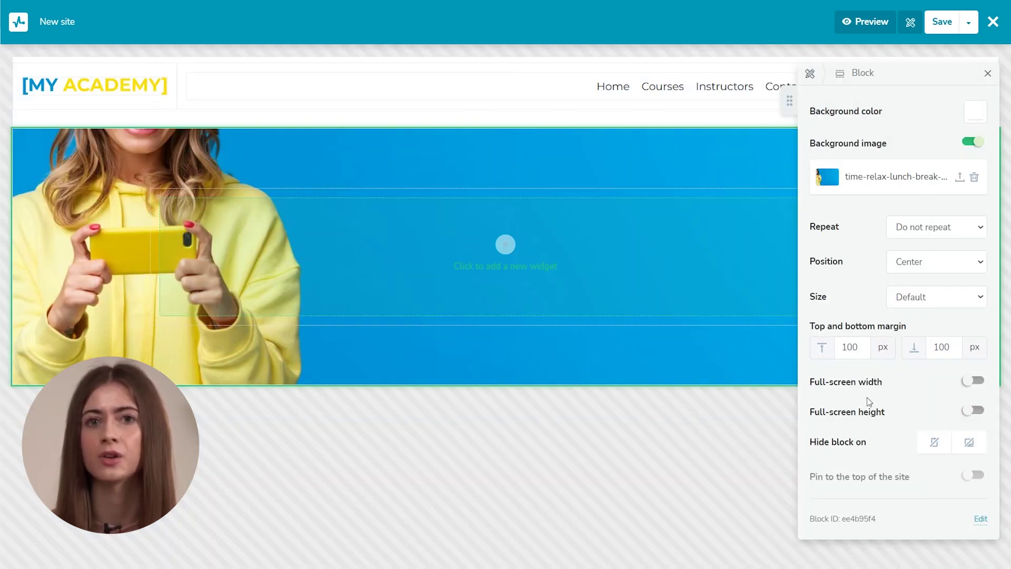
Make the block full-screen width and height with the background set to Stretch.
click(979, 384)
click(979, 412)
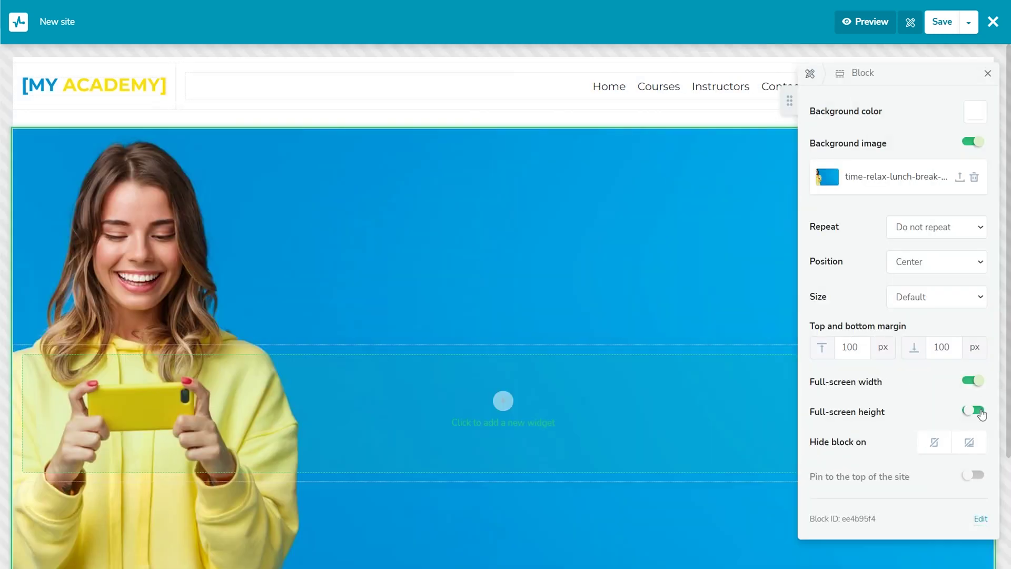
click(951, 305)
click(959, 326)
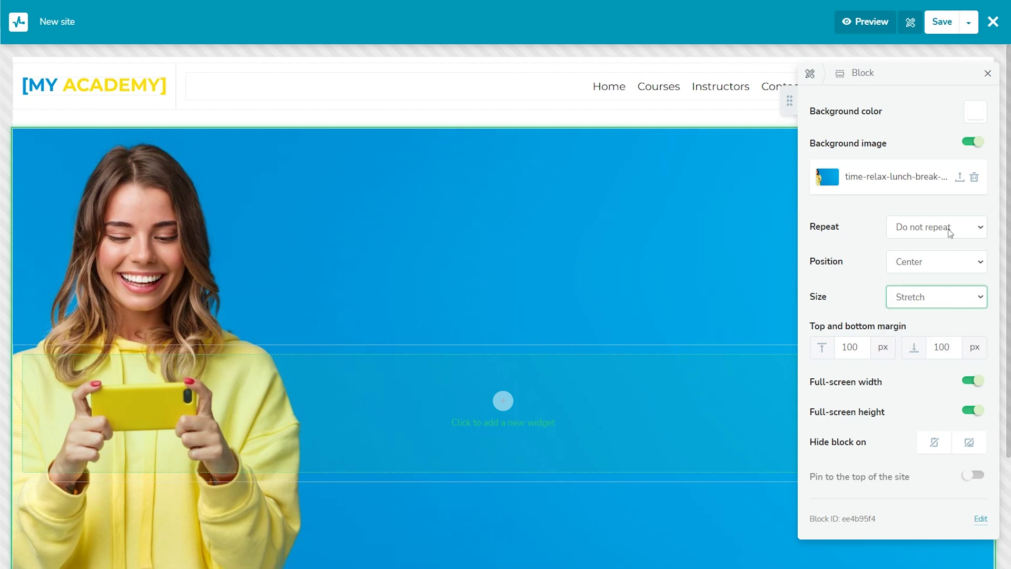
click(987, 72)
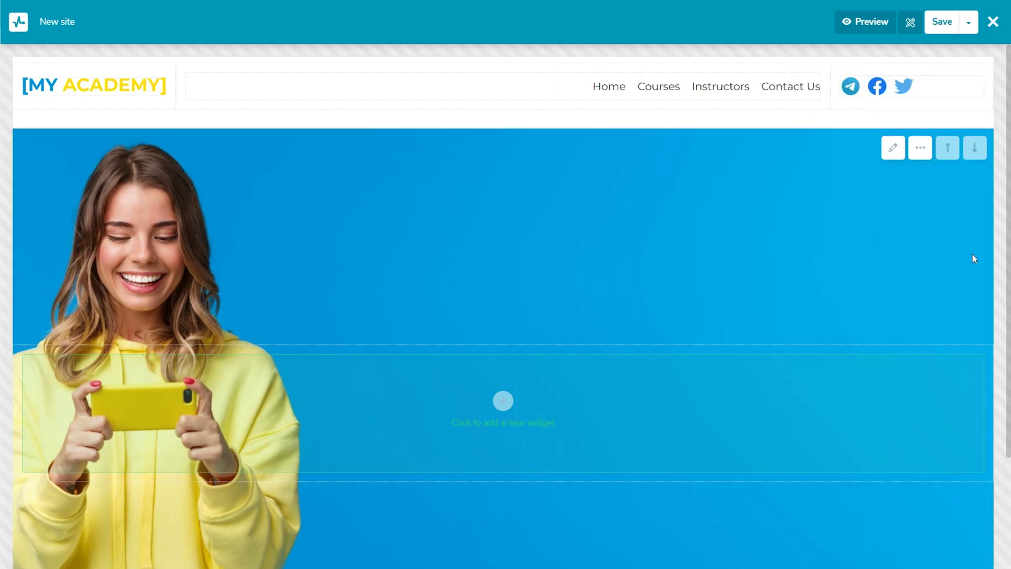
Split the hero row and add the white heading 'Learn without limits' on the right.
click(978, 413)
click(749, 401)
click(401, 260)
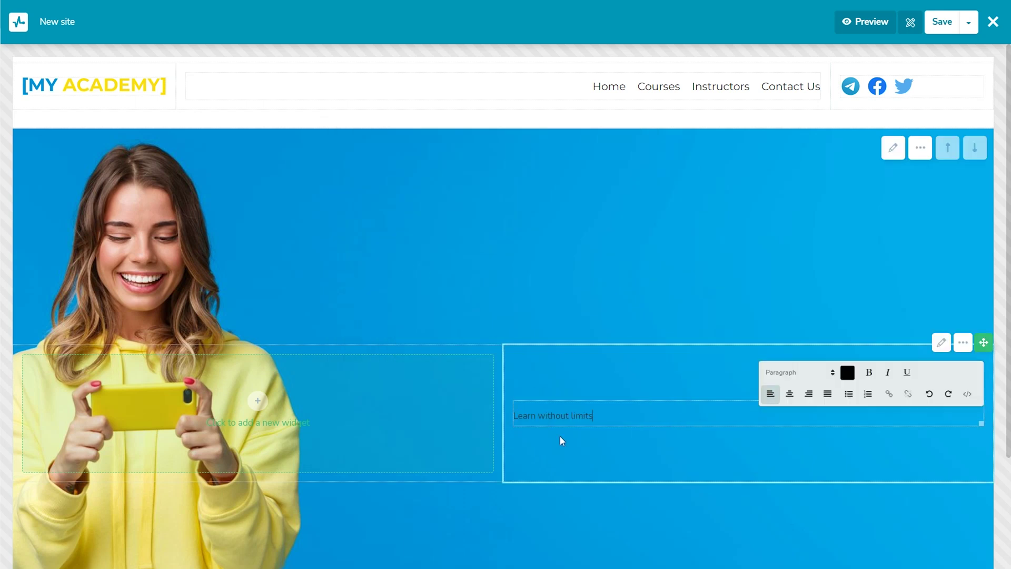
triple_click(553, 414)
click(798, 372)
click(798, 395)
click(846, 322)
click(761, 388)
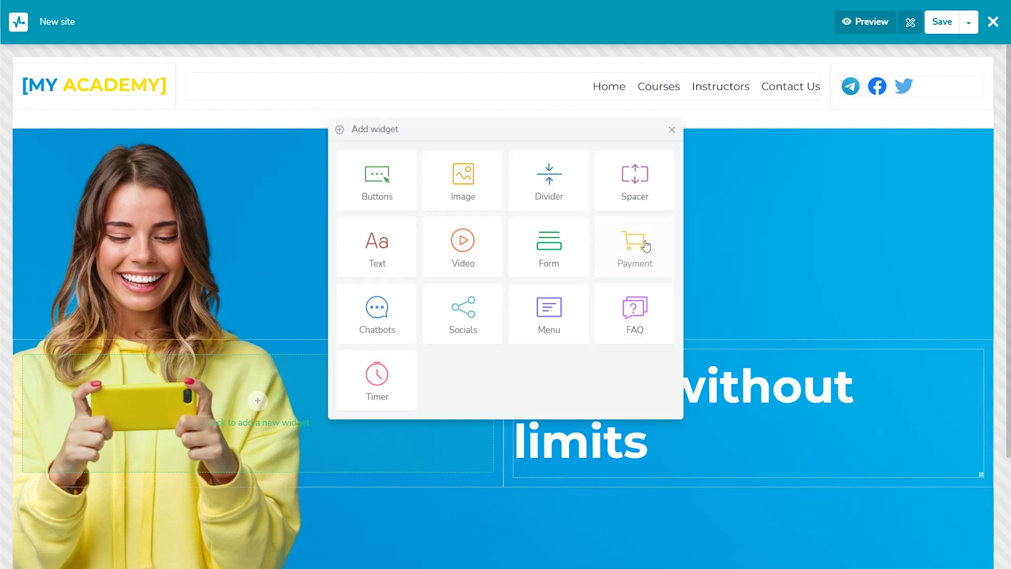
key(Escape)
Add the white Heading 3 subtitle 'and get ready for an in-demand career!' below it.
click(750, 498)
click(395, 260)
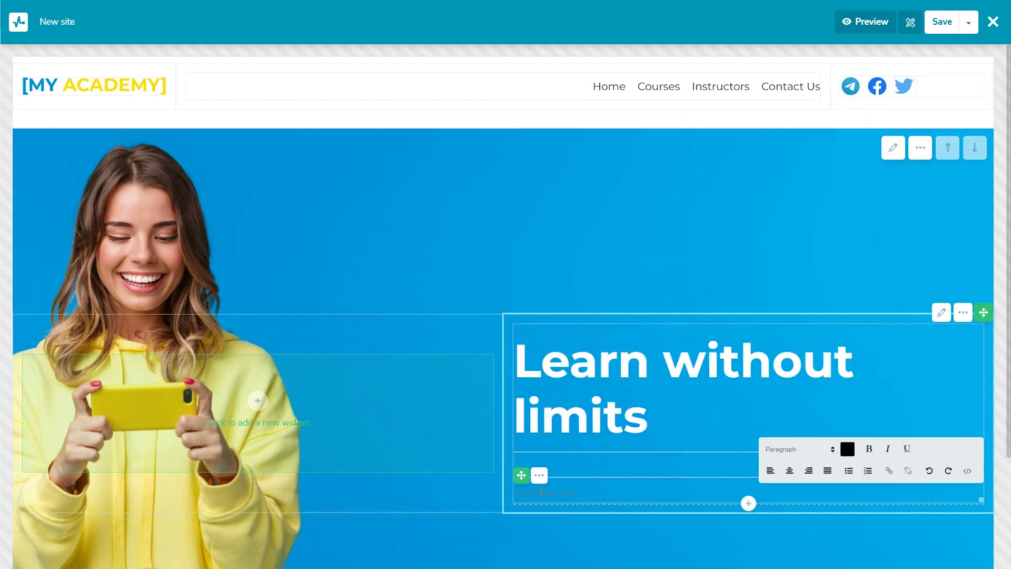
drag(677, 493, 514, 492)
click(797, 449)
scroll(817, 506, down, 2)
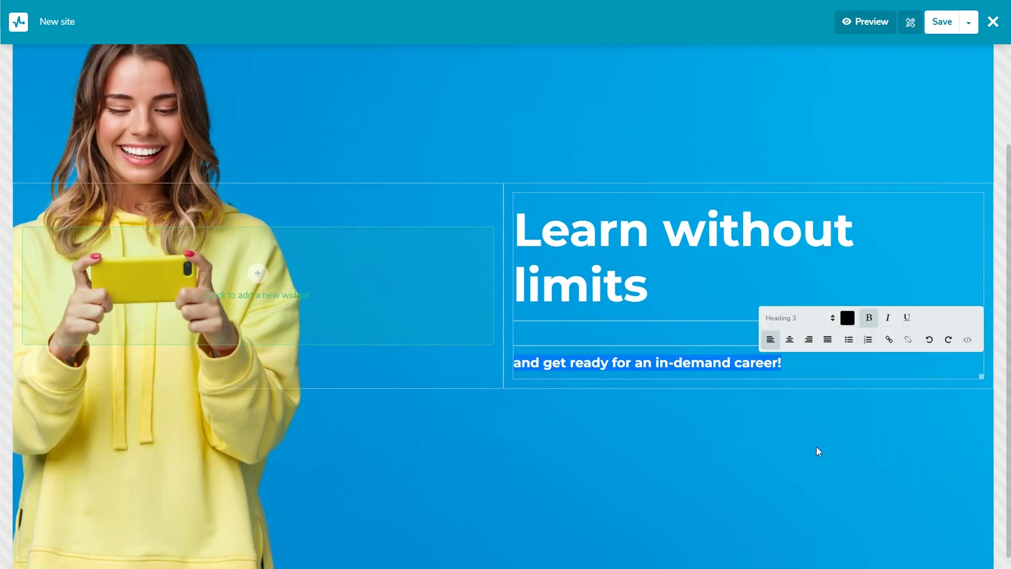
click(847, 318)
click(846, 396)
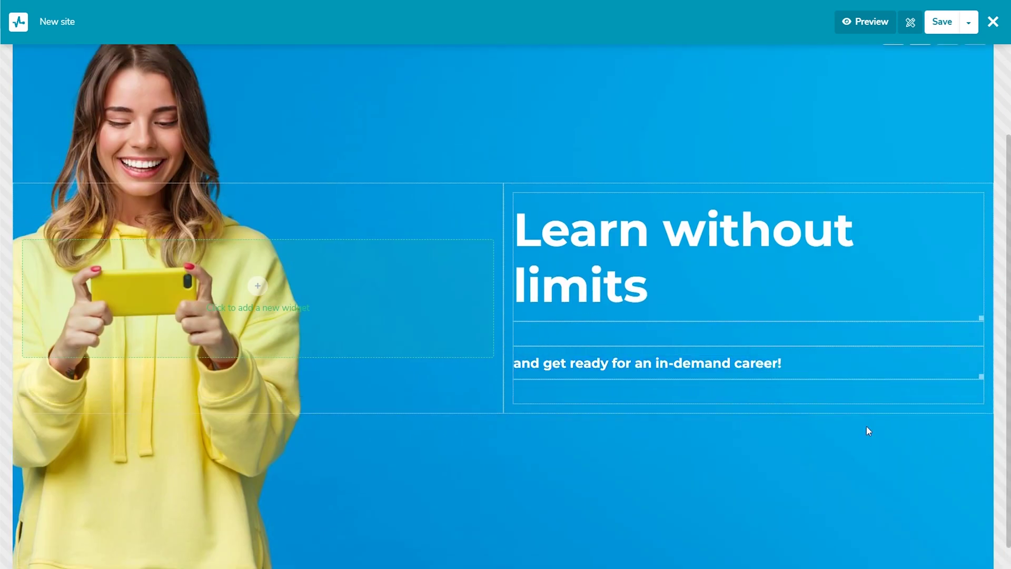
Insert an 'Explore all courses' button below the subtitle that links to a page anchor.
click(748, 401)
click(379, 181)
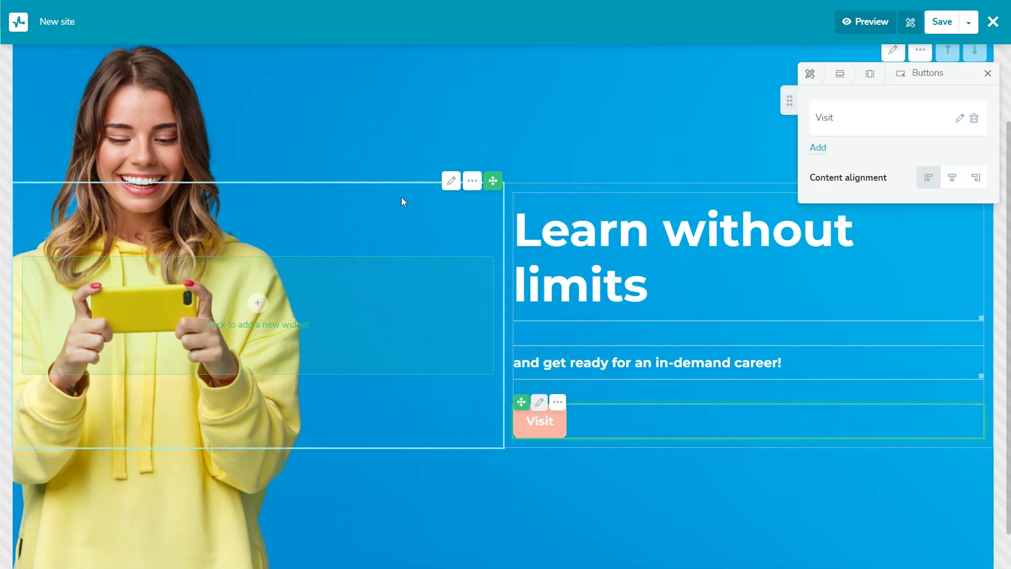
click(959, 118)
key(ctrl+a)
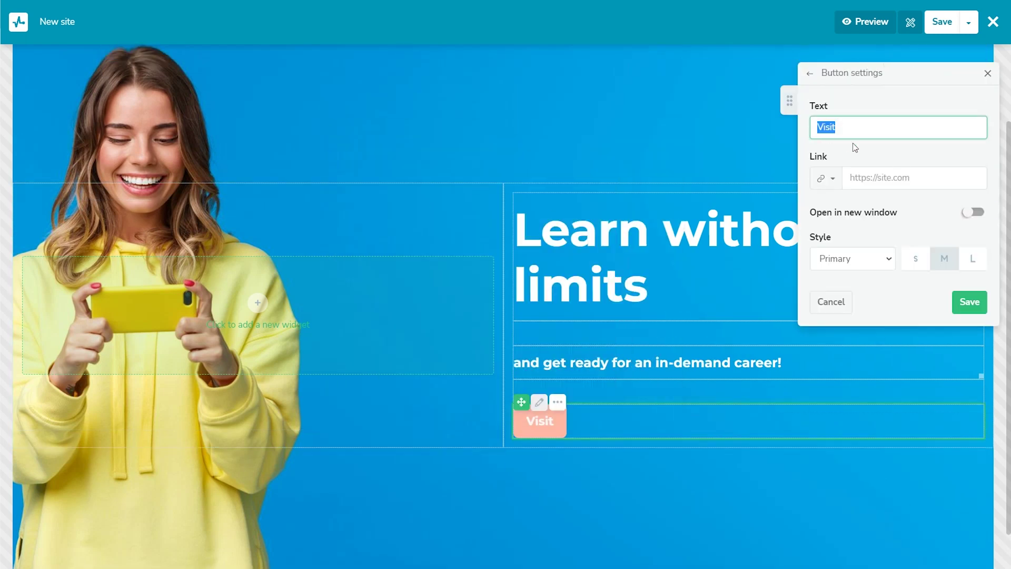
text(Explore all courses)
click(836, 183)
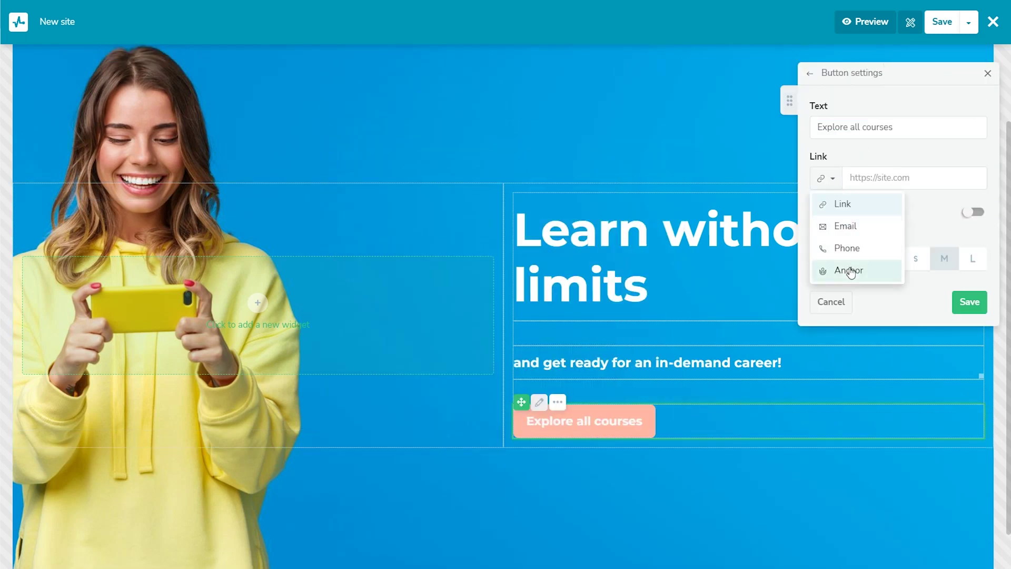
click(846, 271)
Give the button a custom style with yellow text, transparent background and white outline, and save.
click(877, 259)
click(878, 302)
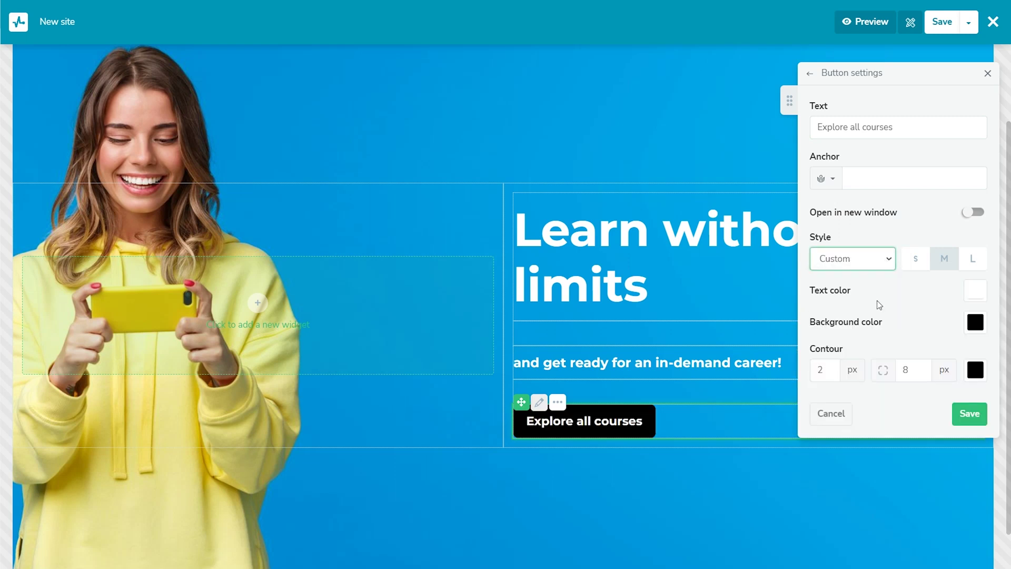
click(975, 291)
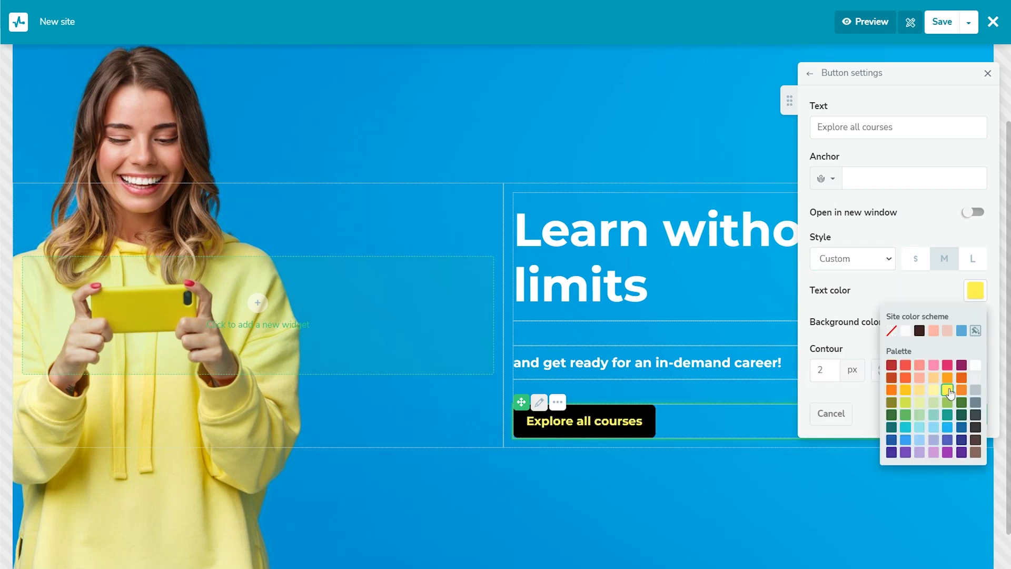
click(942, 288)
click(975, 322)
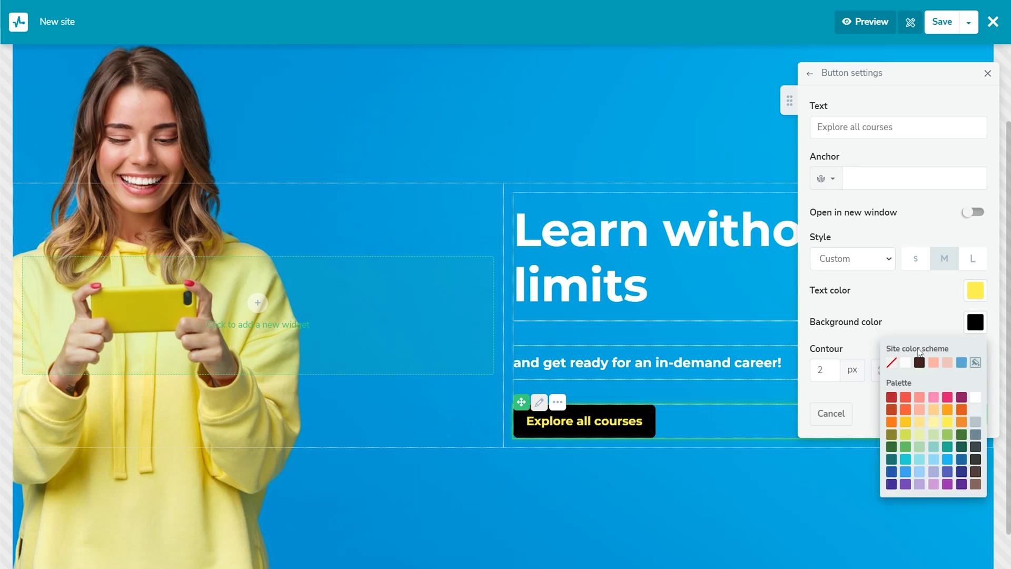
click(892, 363)
click(924, 316)
click(974, 370)
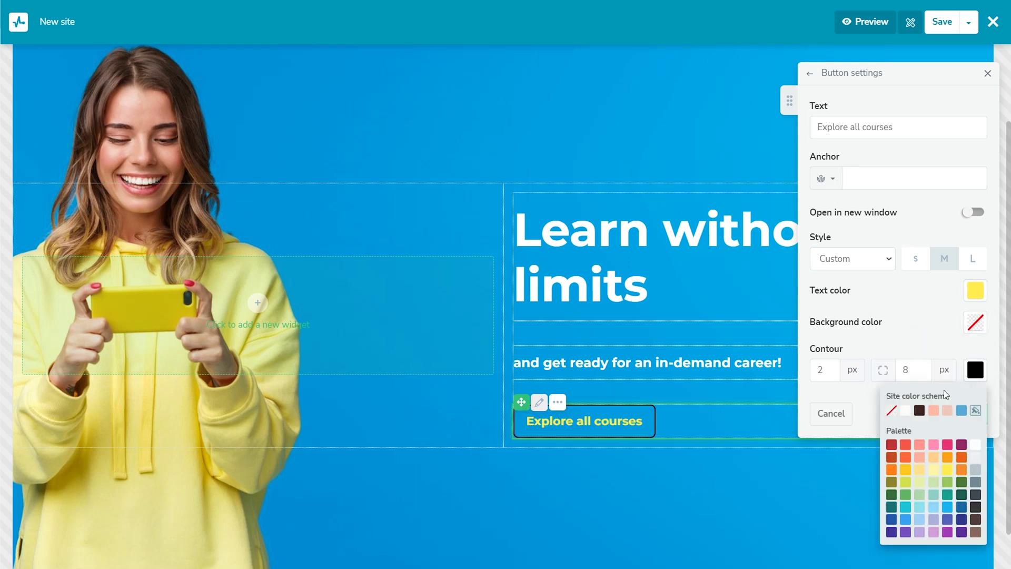
click(926, 344)
click(968, 413)
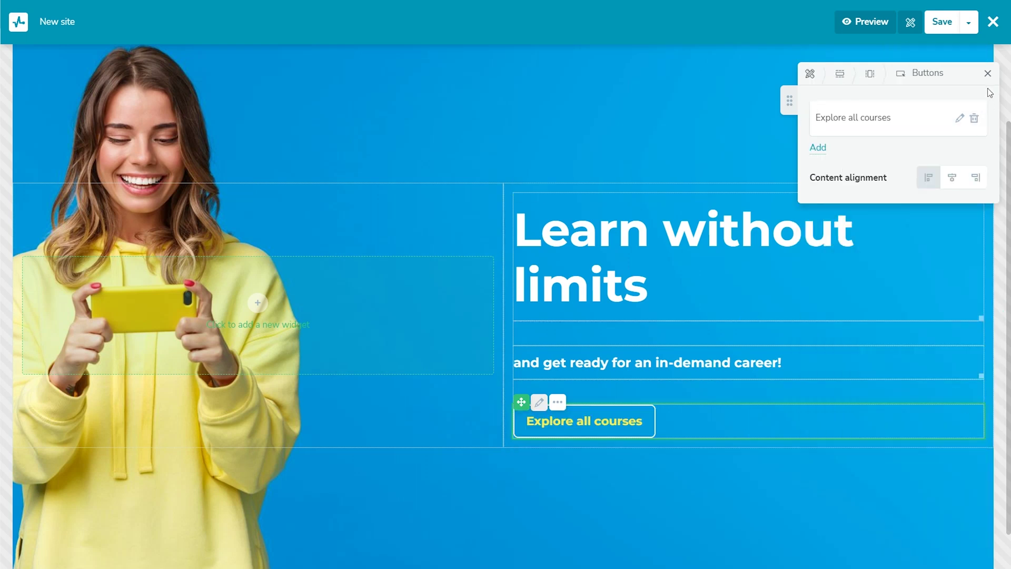
click(987, 73)
scroll(903, 325, down, 2)
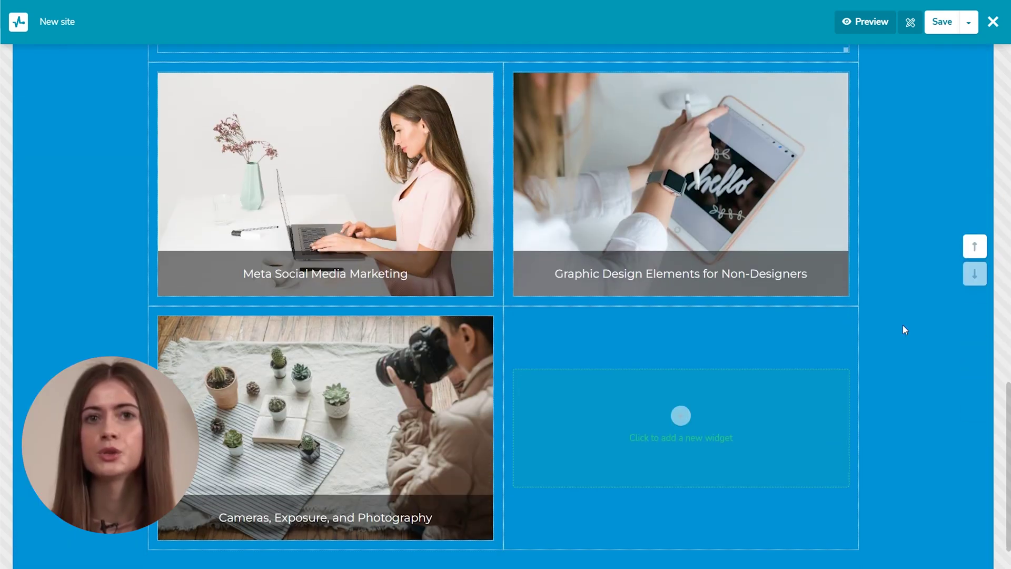
Insert an image widget in the empty course slot using course_copywrite.jpg.
click(684, 419)
click(492, 196)
click(901, 113)
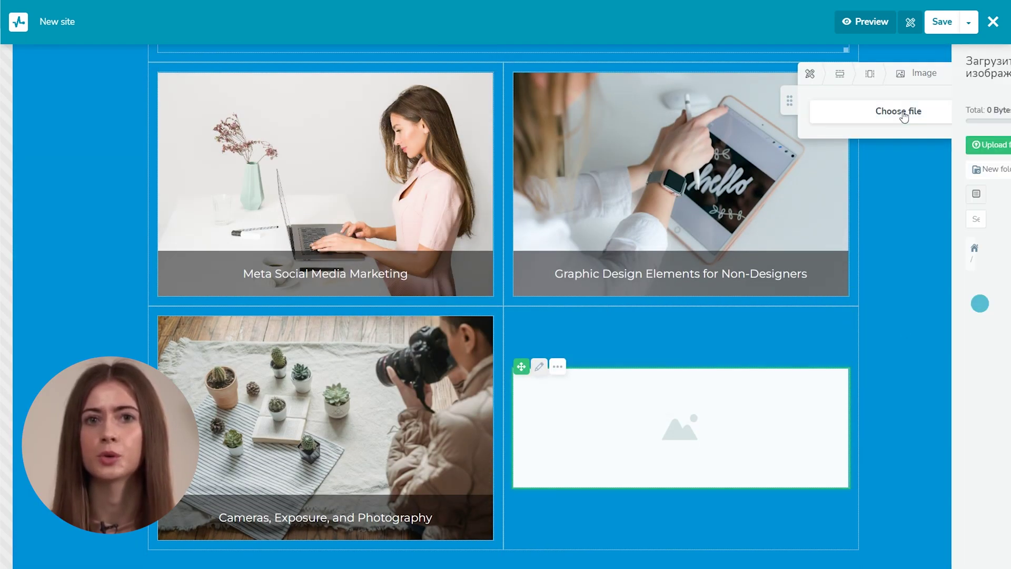
scroll(756, 349, down, 3)
click(750, 336)
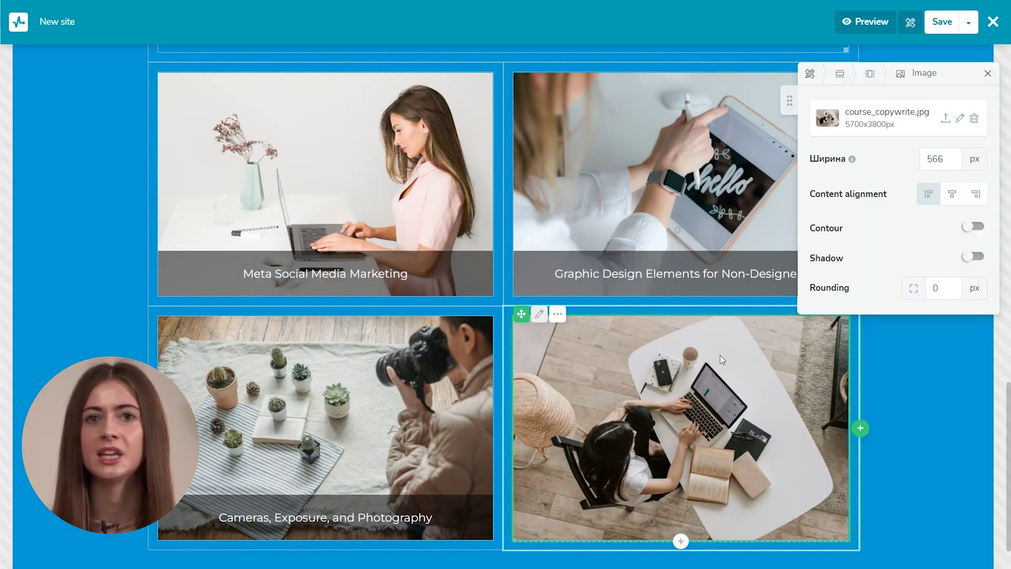
Caption the photo 'The Strategy of Content Marketing' in large, centred text and save.
click(959, 113)
click(904, 178)
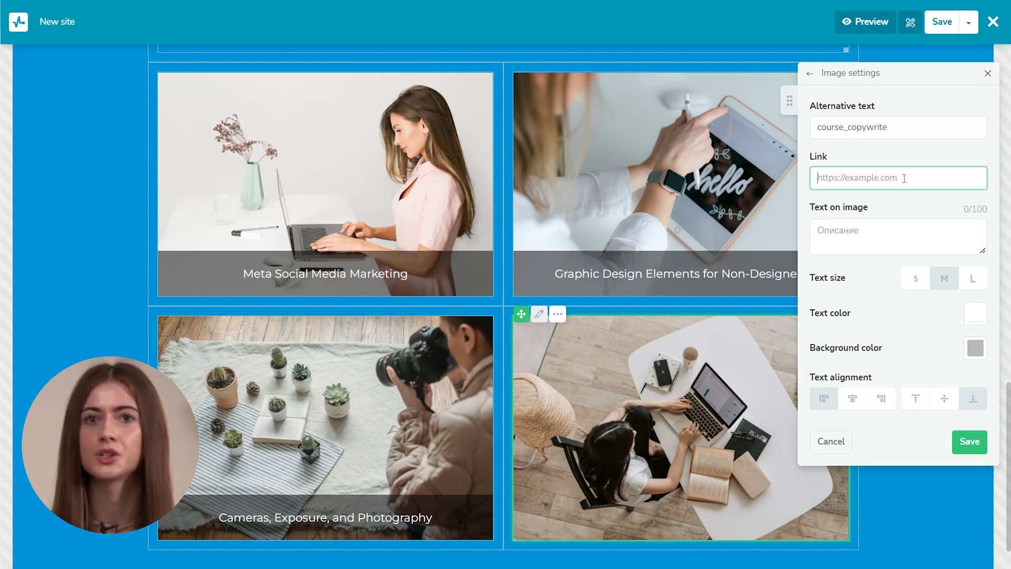
click(865, 229)
text(The Strategy of Content Marketing)
click(974, 282)
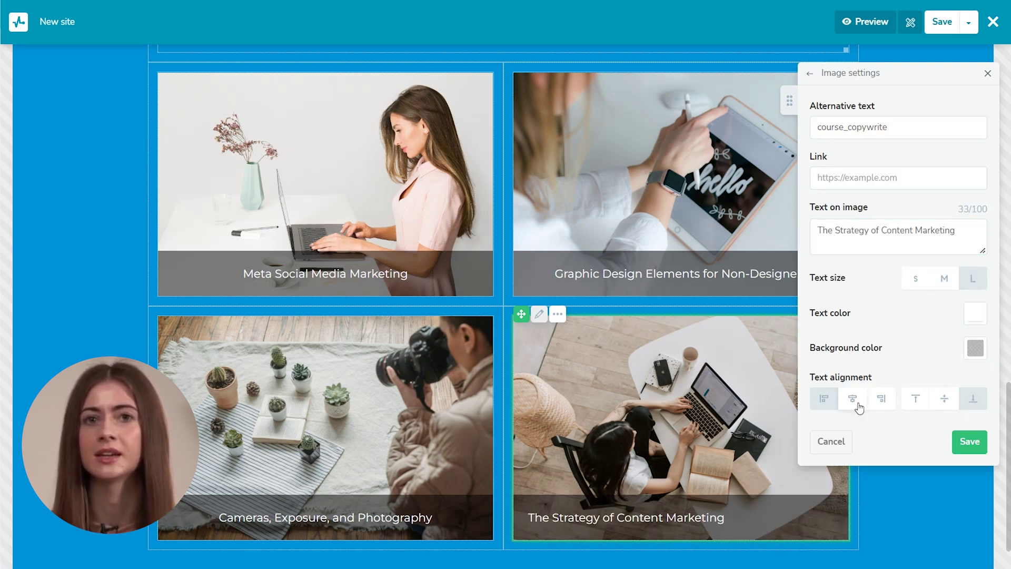
click(852, 403)
click(968, 442)
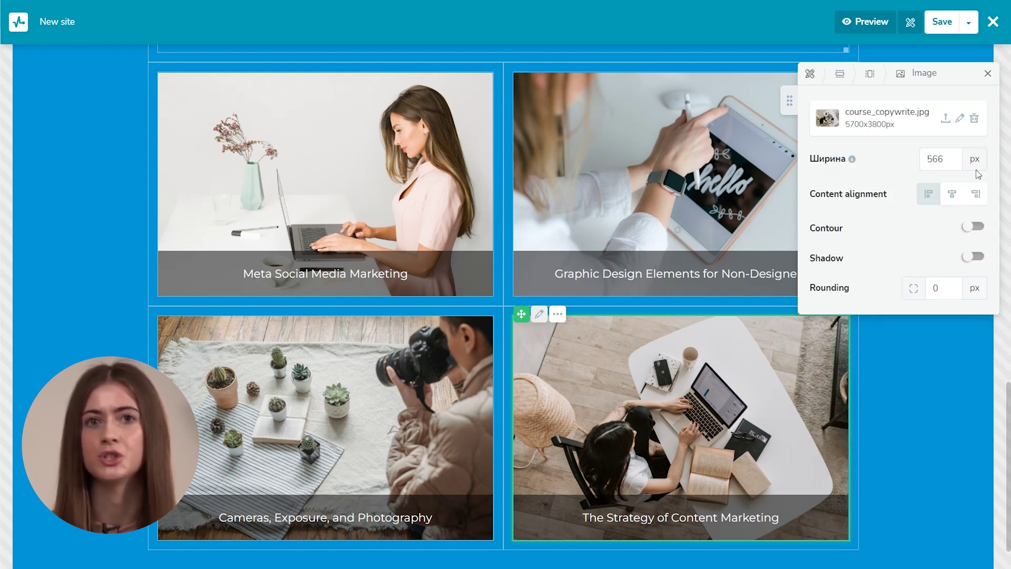
click(988, 74)
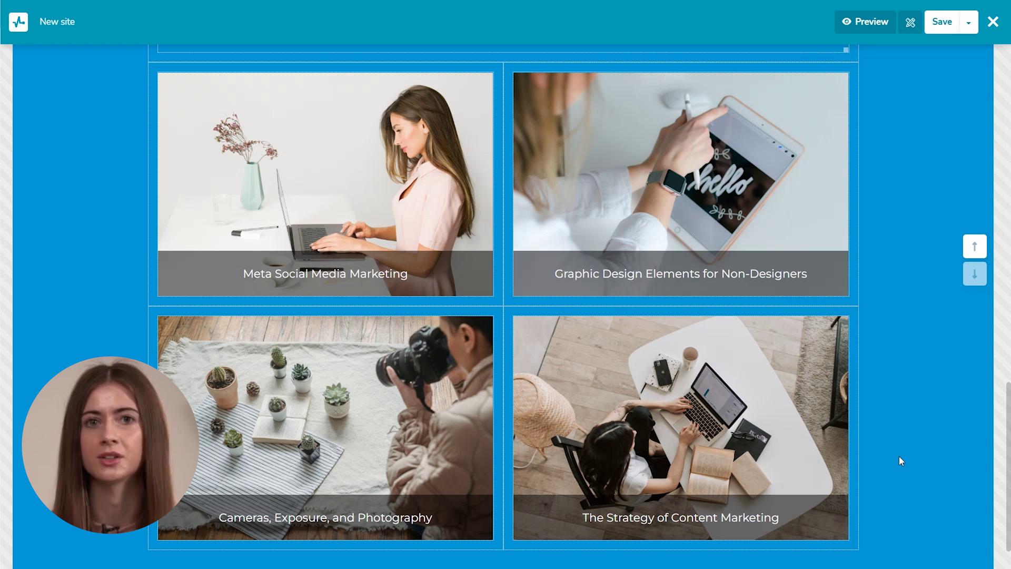
scroll(891, 500, down, 3)
scroll(892, 497, down, 2)
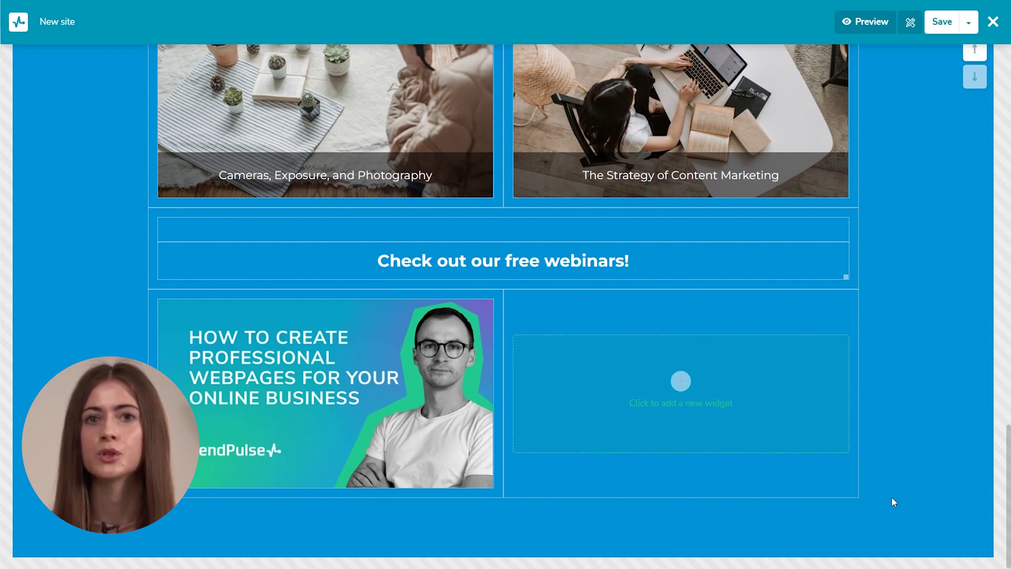
Insert a video widget in the empty webinar column with the pasted Email Marketing Automation YouTube link.
click(680, 381)
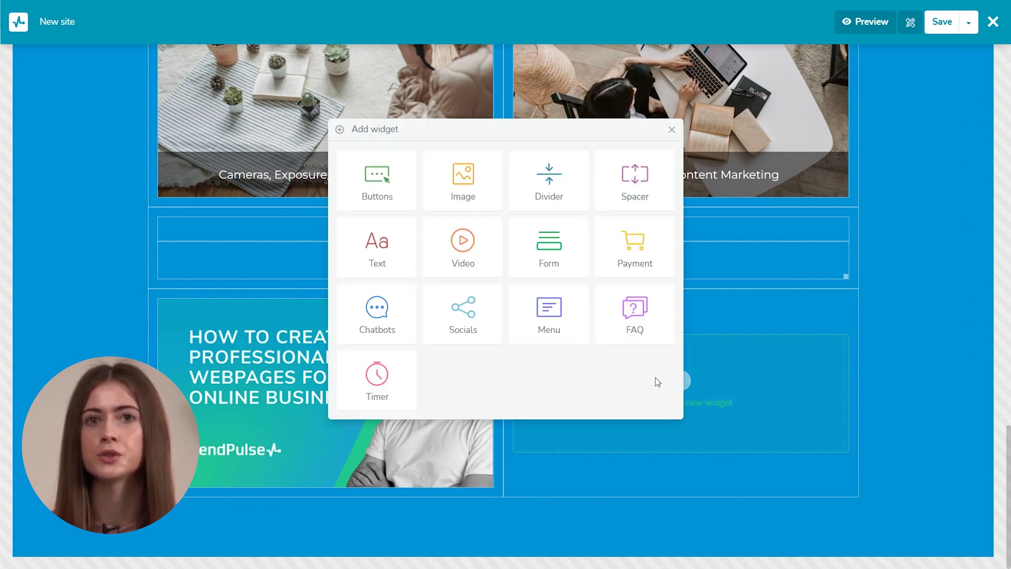
click(441, 271)
click(842, 163)
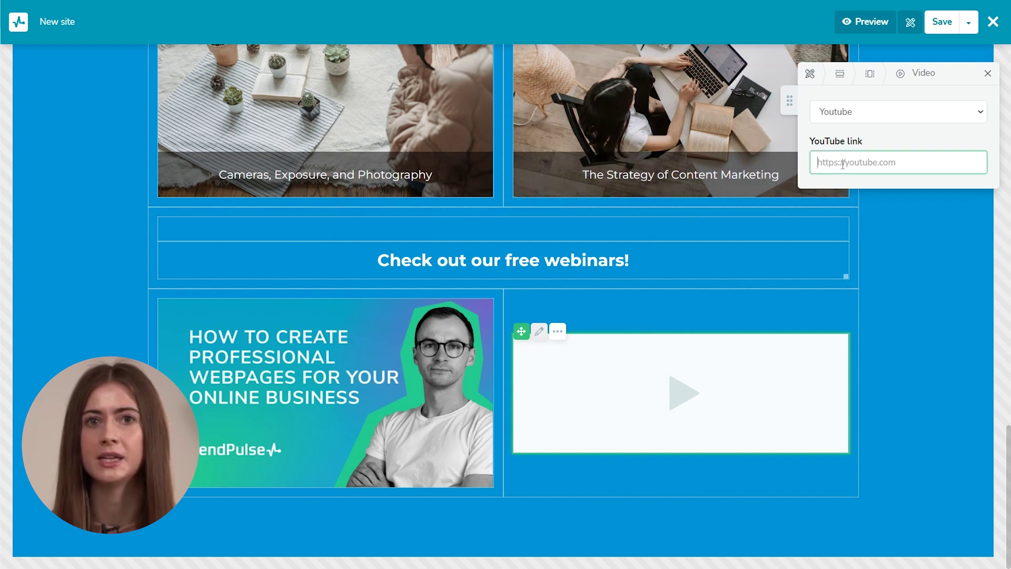
key(ctrl+v)
click(927, 227)
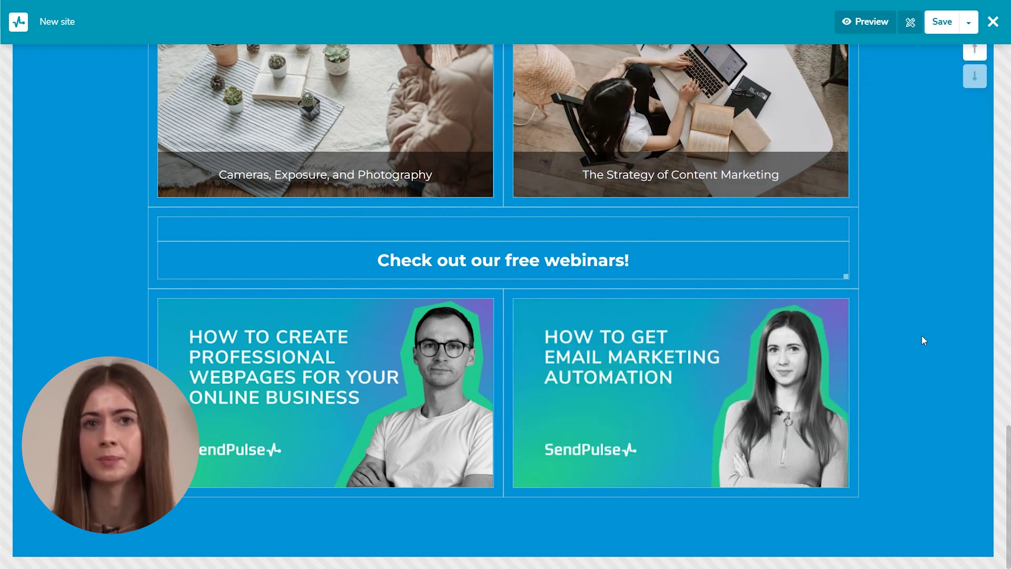
scroll(899, 482, down, 2)
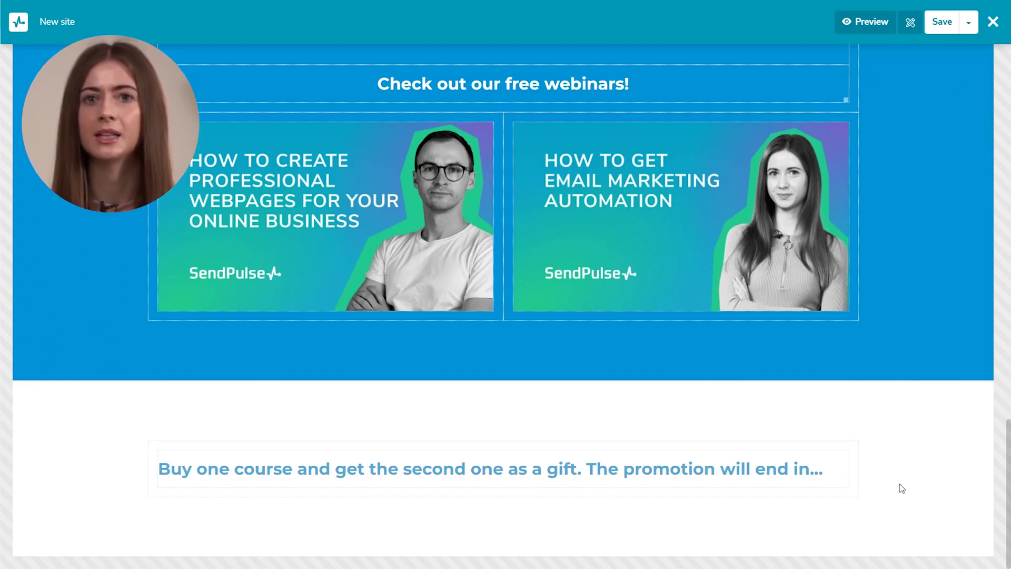
Add a countdown timer in a new row below the promotion text, ending 30 December 2022.
click(501, 498)
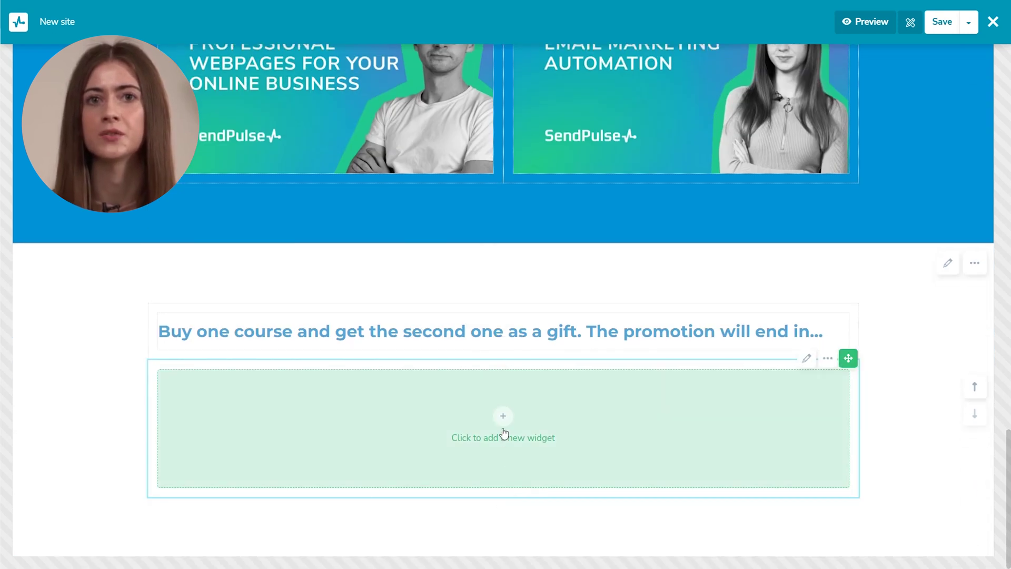
click(503, 432)
click(903, 126)
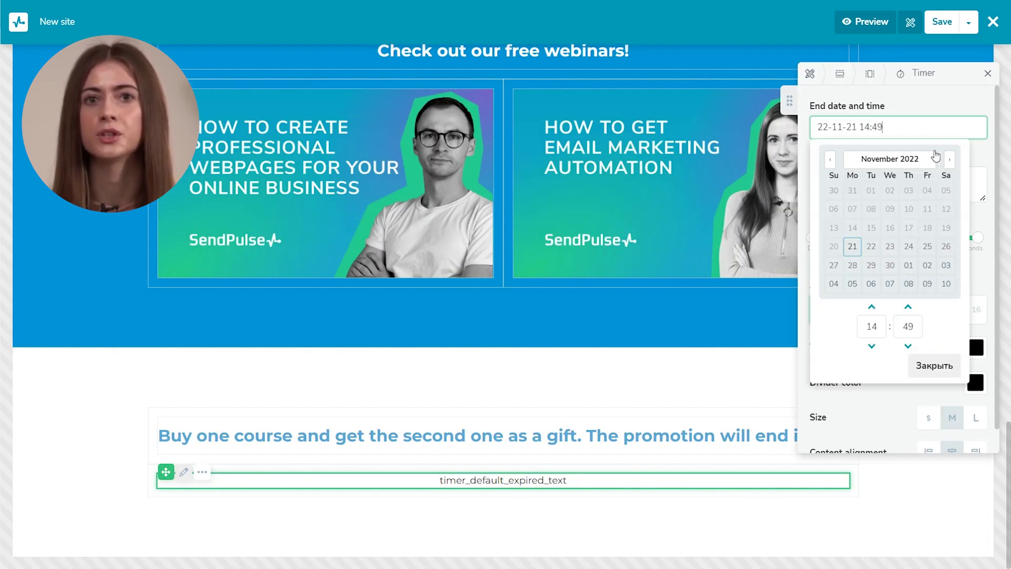
click(948, 159)
click(927, 265)
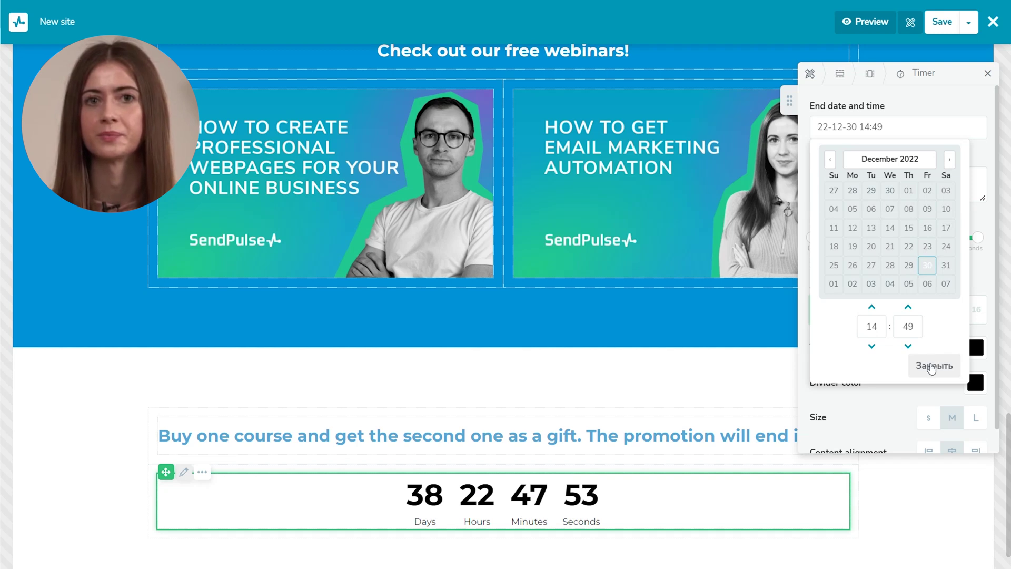
click(931, 367)
Give the timer colon separators, blue digits and a pink divider colour.
click(886, 312)
click(975, 383)
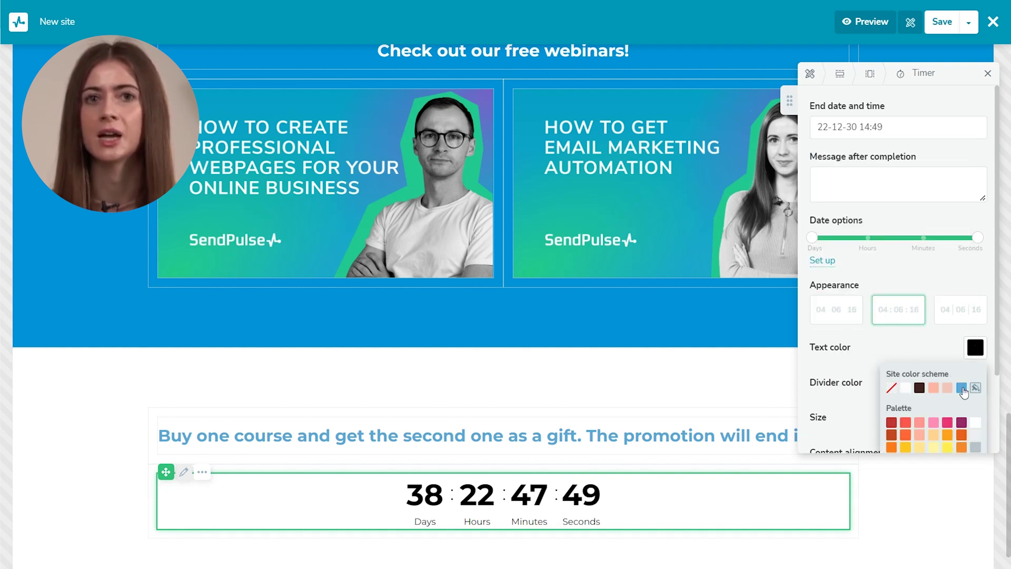
click(975, 383)
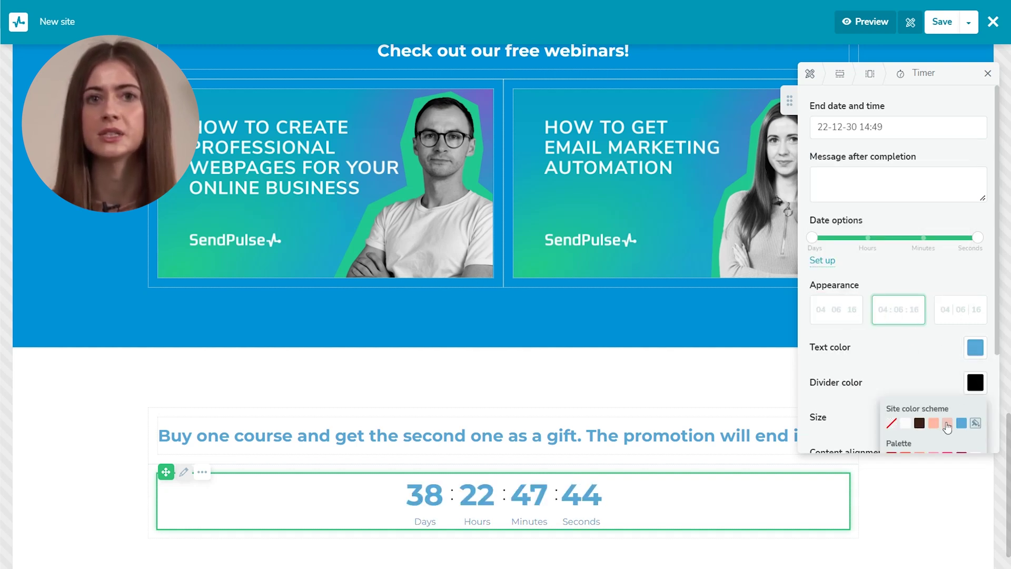
click(948, 424)
scroll(935, 369, down, 1)
Insert a form in the subscribe column with deal stage New, saving contacts to My clients.
click(914, 506)
scroll(678, 471, down, 2)
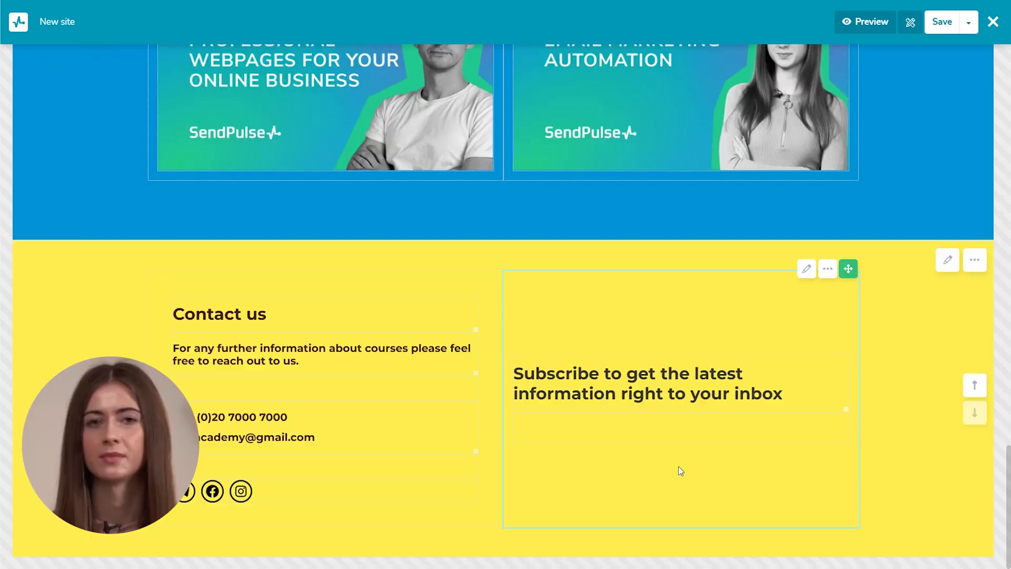
click(679, 444)
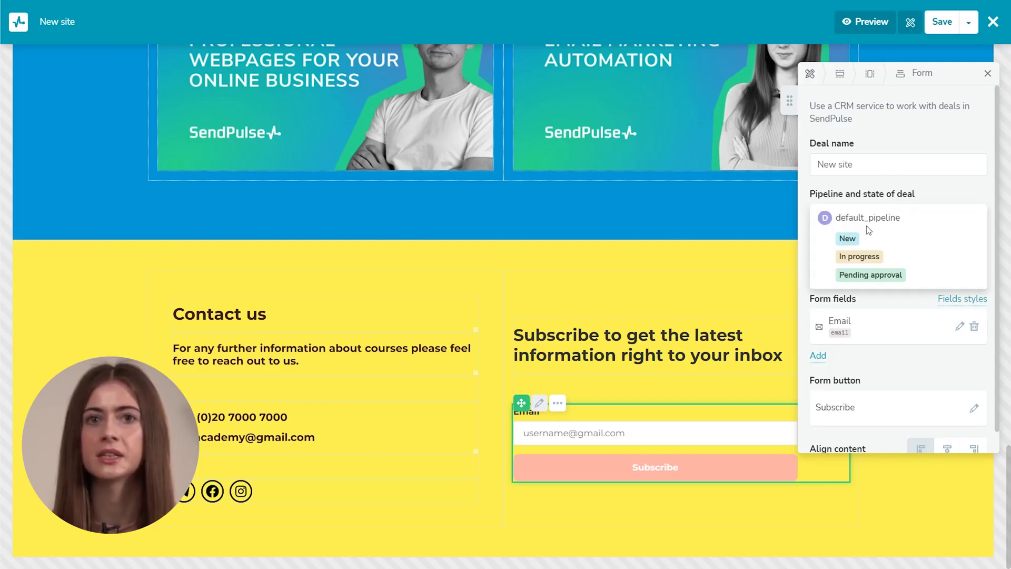
click(848, 239)
click(974, 256)
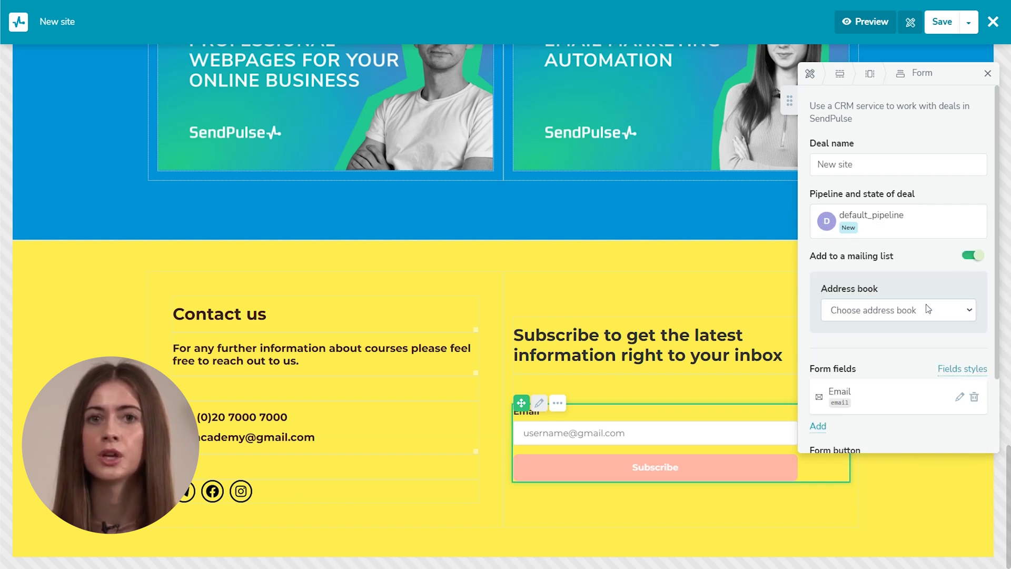
click(897, 310)
click(908, 349)
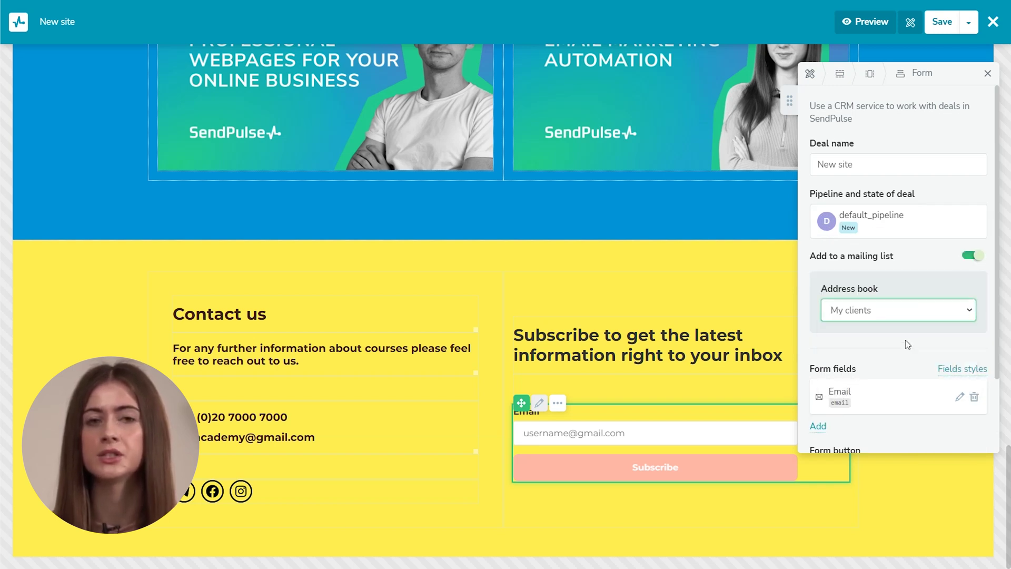
scroll(907, 345, down, 2)
Add a 'Your name' form field with placeholder text, linked to the Name variable.
click(820, 361)
click(853, 116)
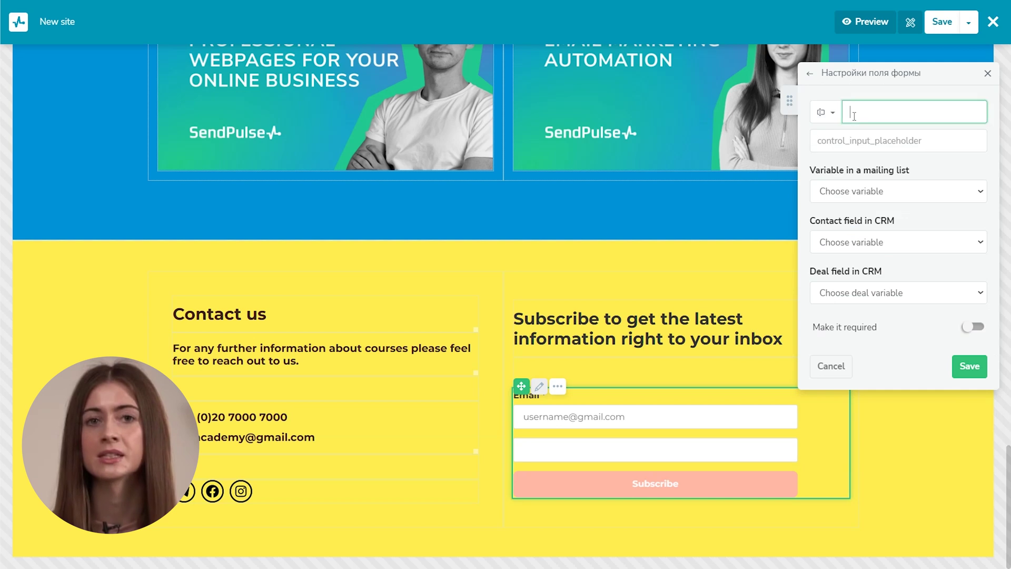
click(865, 144)
text(Your name)
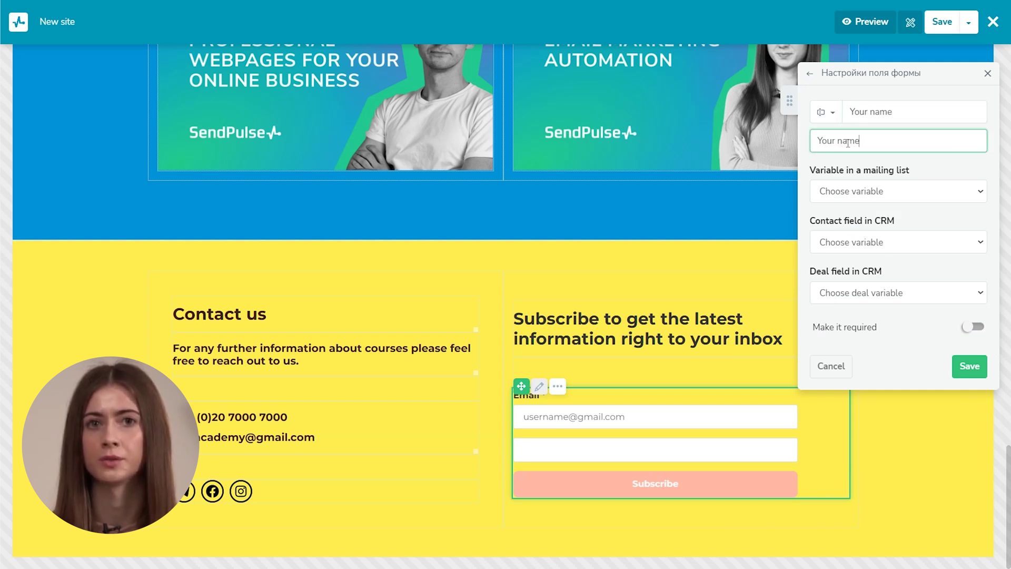
click(898, 191)
click(837, 230)
click(969, 366)
scroll(898, 277, down, 2)
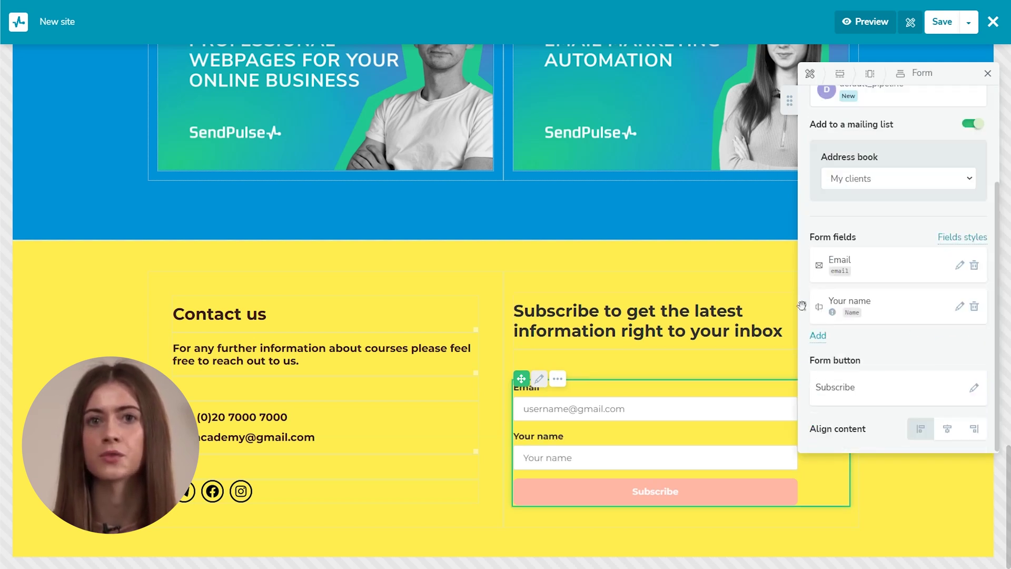
drag(801, 301, 806, 264)
Make the subscribe button black and confirm the form changes.
click(974, 387)
click(898, 174)
click(854, 207)
click(968, 232)
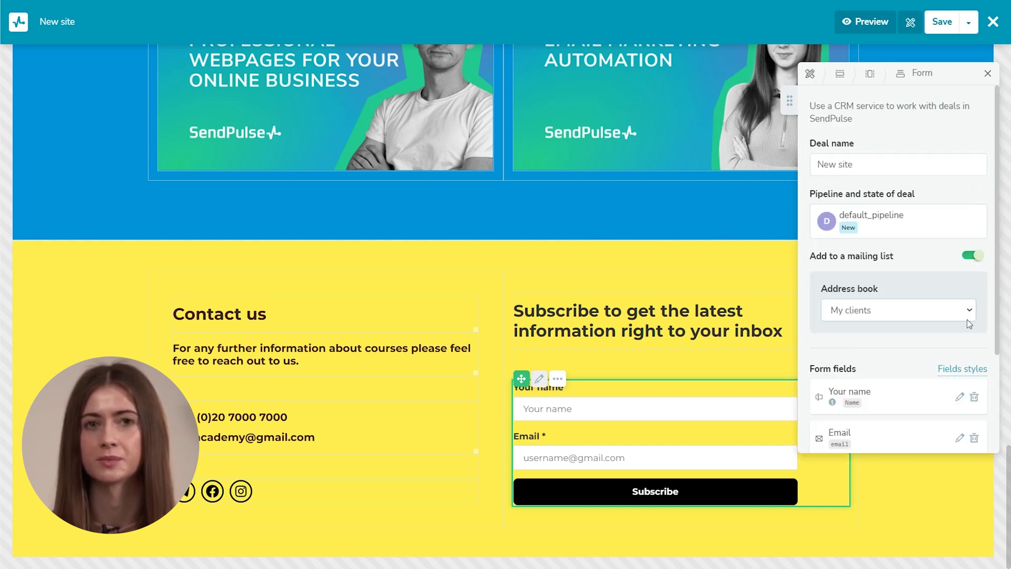
click(987, 72)
Insert an FAQ widget, retitle the first question, and paste in the free-audit answer.
click(506, 368)
click(634, 310)
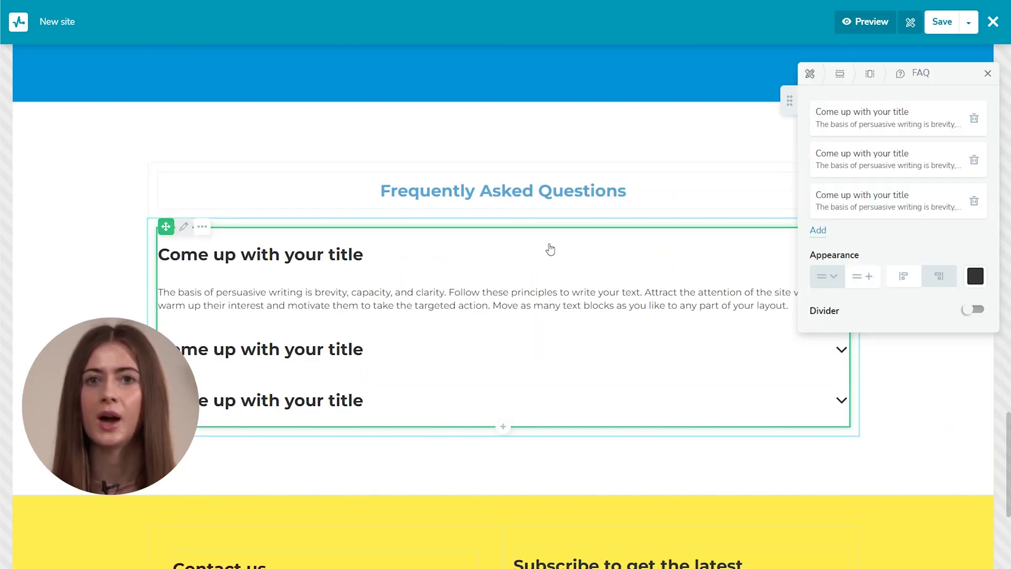
click(365, 256)
triple_click(366, 257)
text(Can I take the course for free?)
click(464, 267)
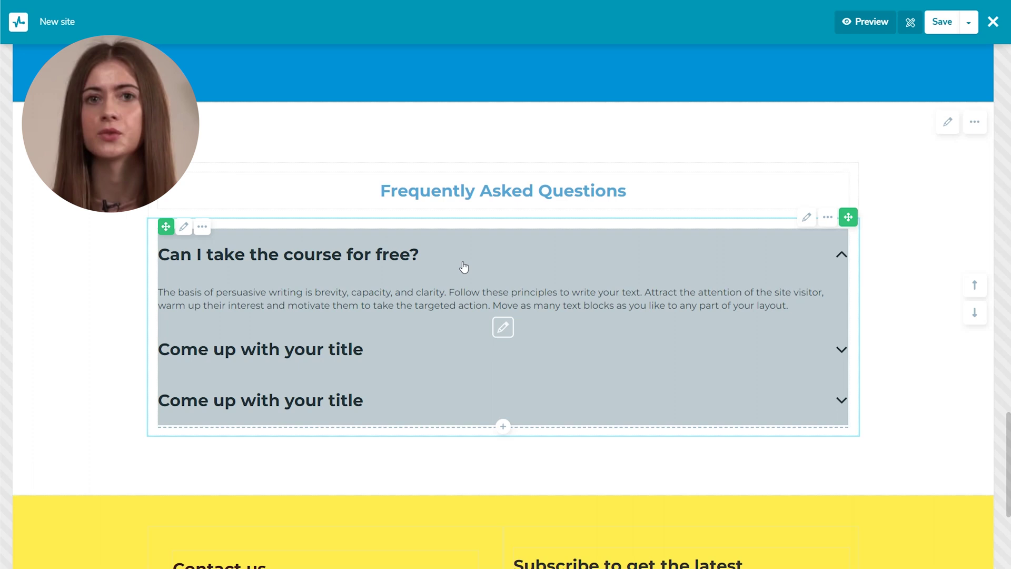
triple_click(745, 320)
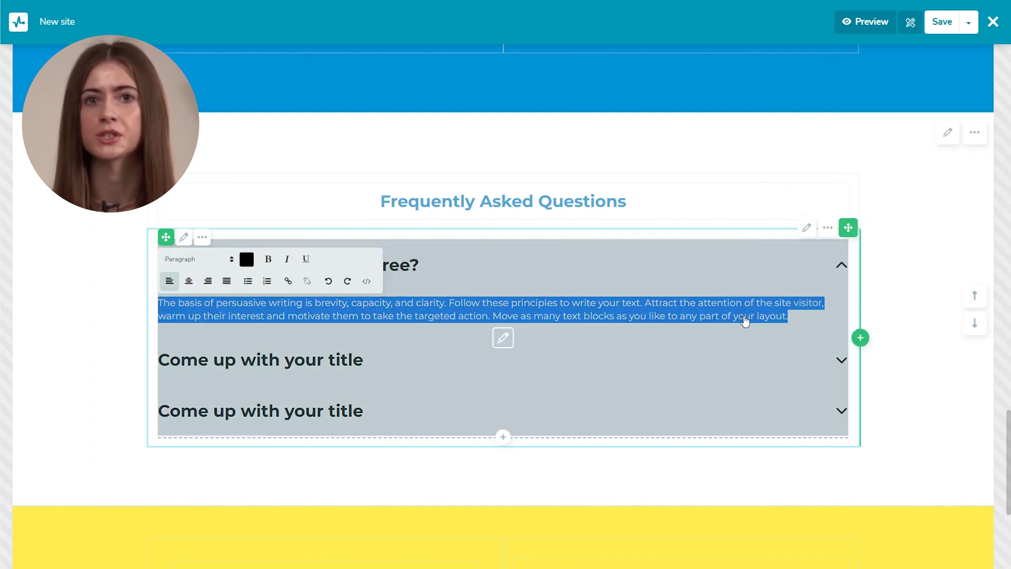
text(If you only want to read and view the course content, you can audit the course for free.)
click(466, 273)
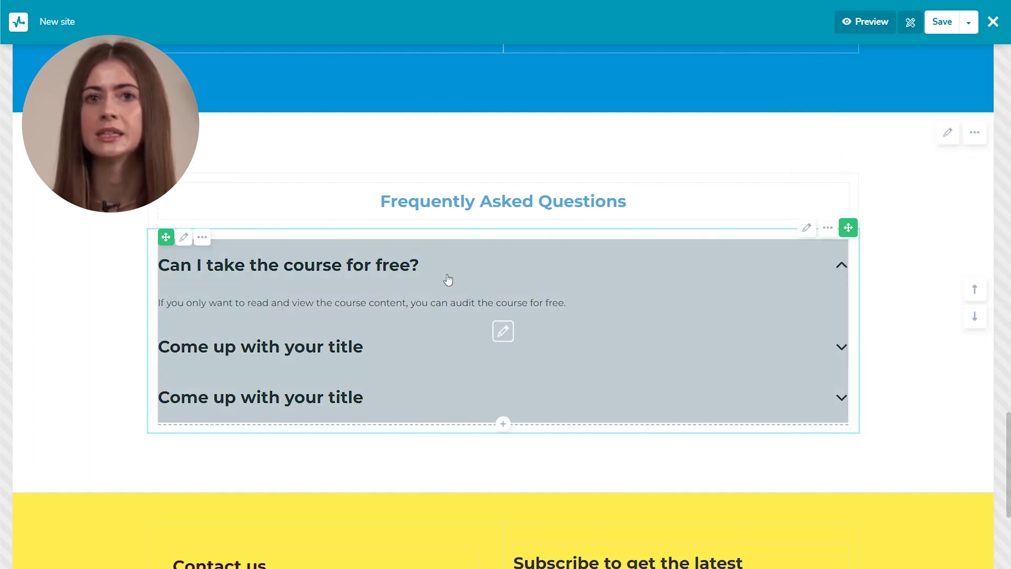
Replace the second and third FAQ titles with the order and online questions.
click(368, 352)
triple_click(369, 352)
text(Do I need to take the courses in a specific order?)
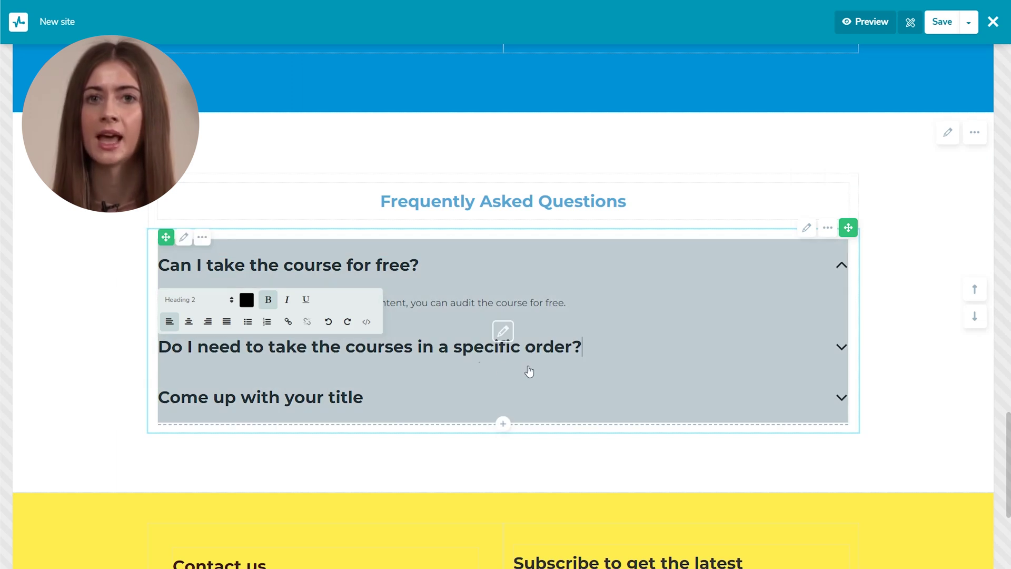
click(495, 378)
click(349, 400)
triple_click(351, 400)
text(Is this course really 100% online?)
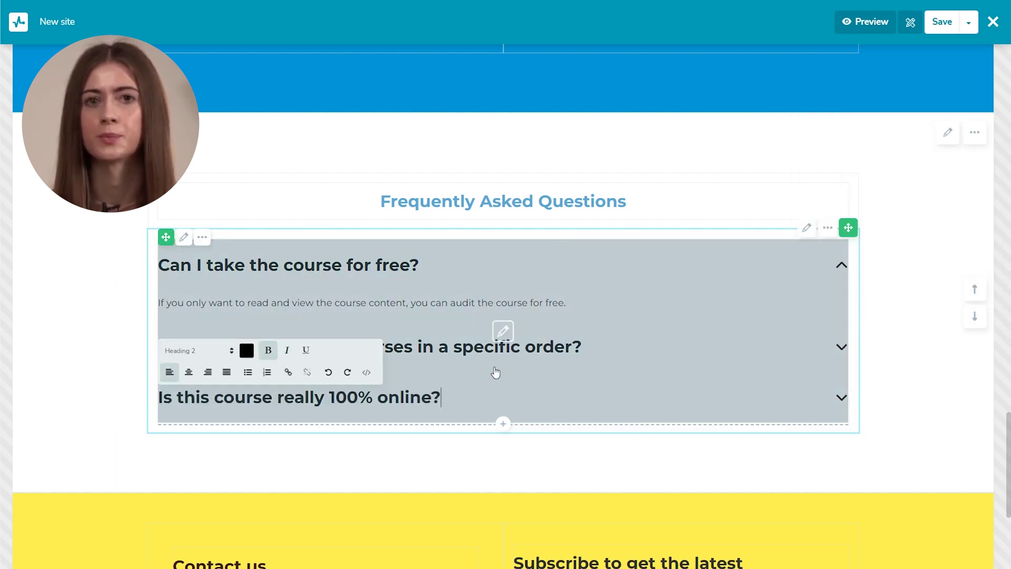
click(671, 351)
Place chevron expand icons on the left and toggle divider lines on and off.
click(903, 275)
click(862, 276)
click(827, 277)
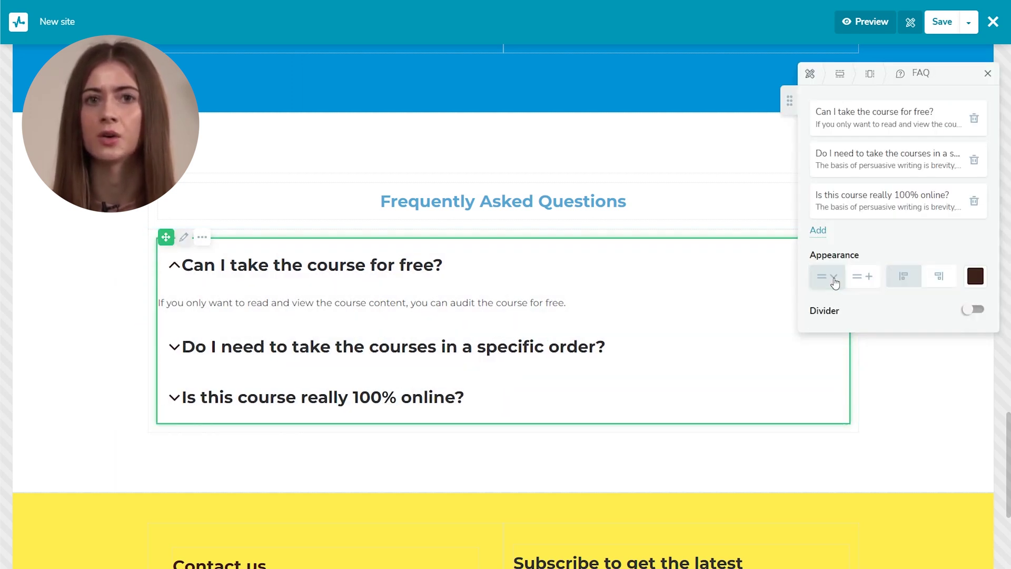
click(974, 278)
click(960, 318)
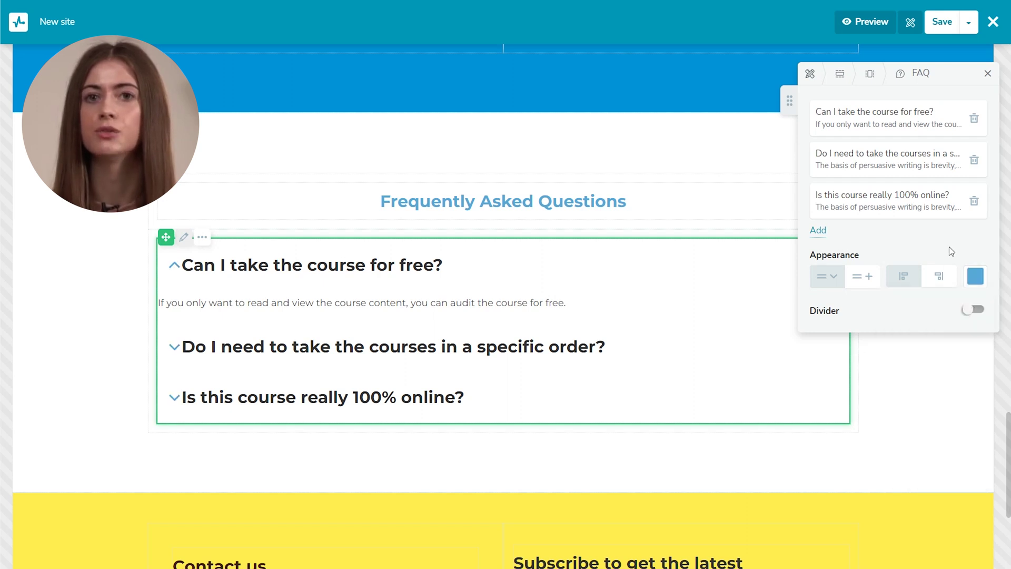
click(968, 312)
Insert a payment button under the course description that adds buyers to the clients list.
click(988, 72)
scroll(918, 237, up, 5)
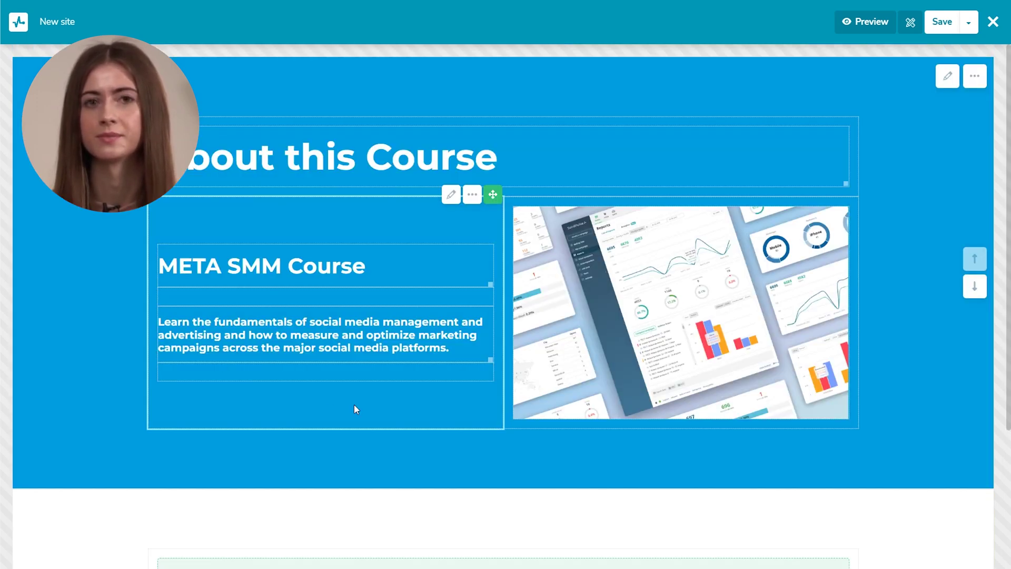
click(323, 377)
click(607, 275)
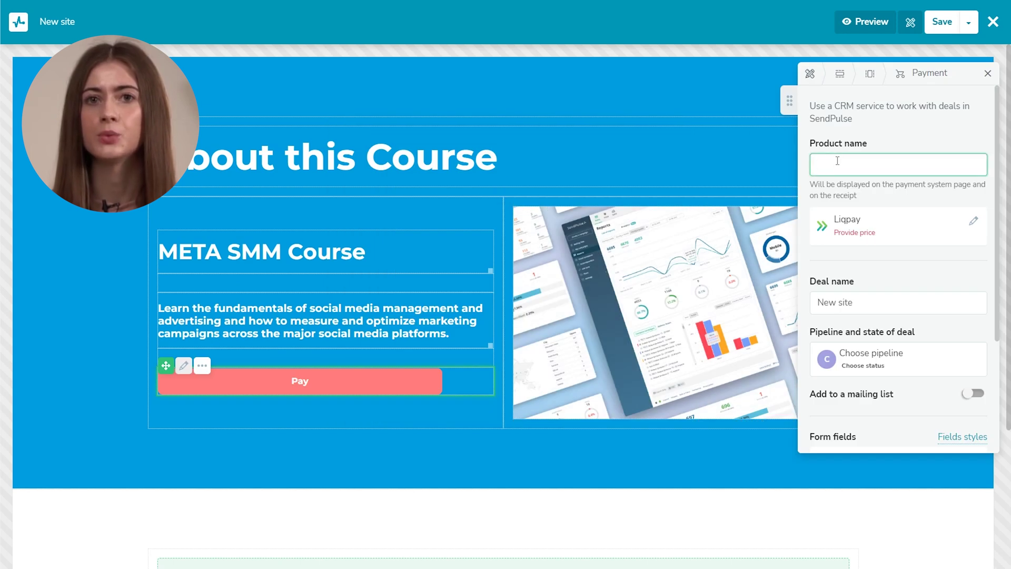
click(973, 225)
click(912, 119)
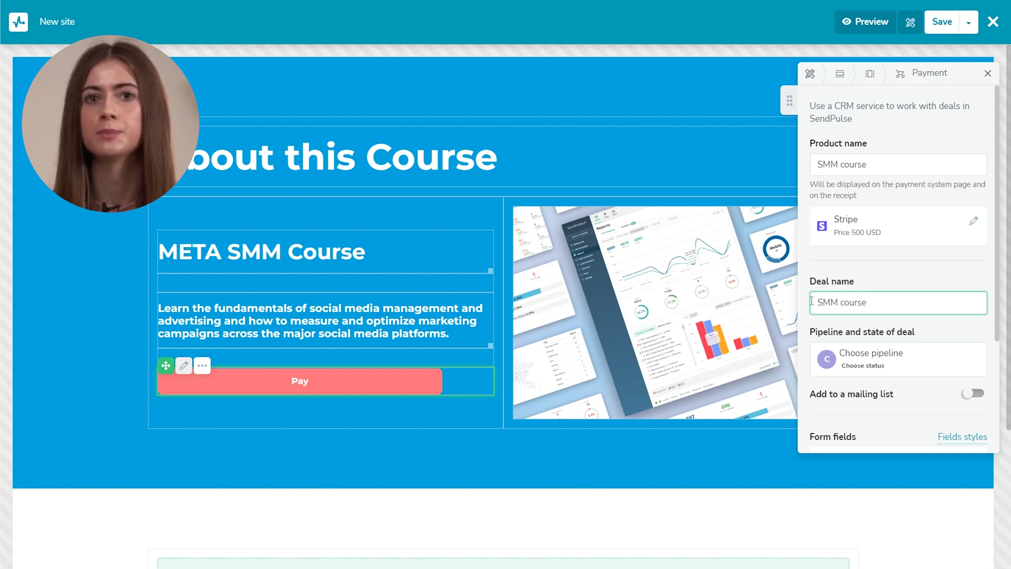
scroll(898, 316, down, 3)
click(973, 261)
click(897, 316)
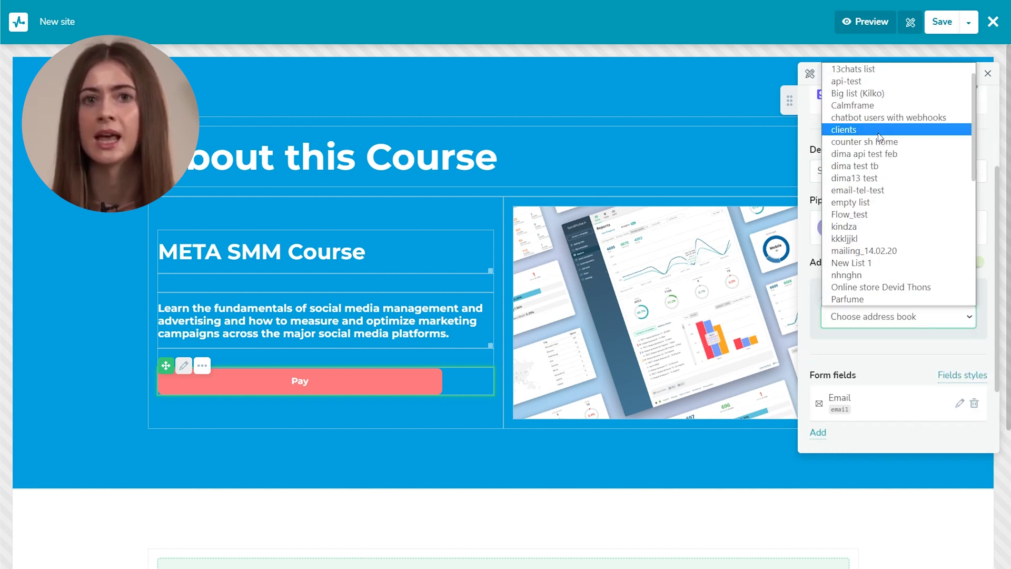
click(879, 131)
scroll(889, 347, down, 2)
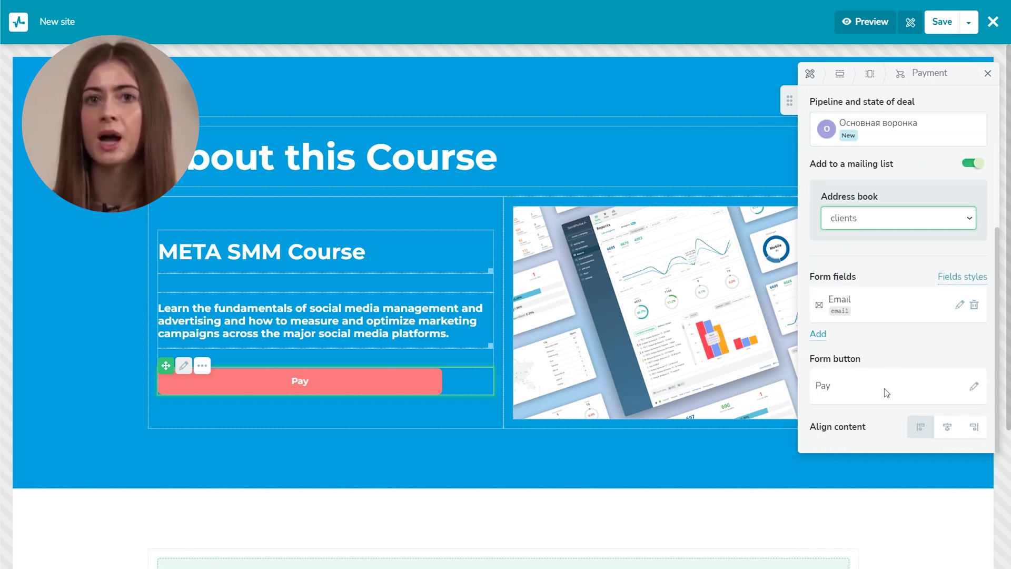
Give the Buy this course button a custom yellow background with dark text, and centre it.
click(971, 389)
drag(837, 127, 807, 133)
text(Buy this course)
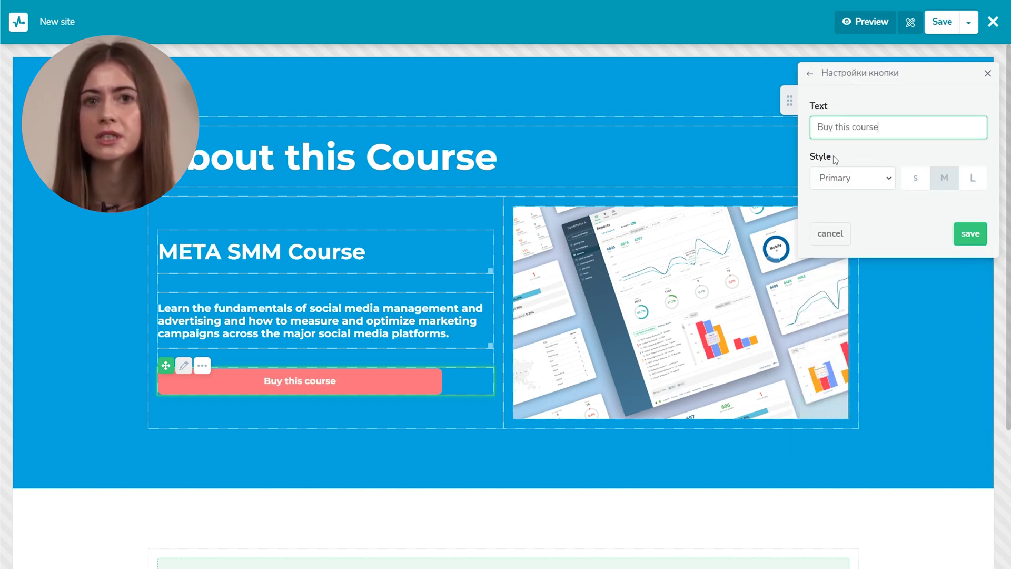
click(848, 180)
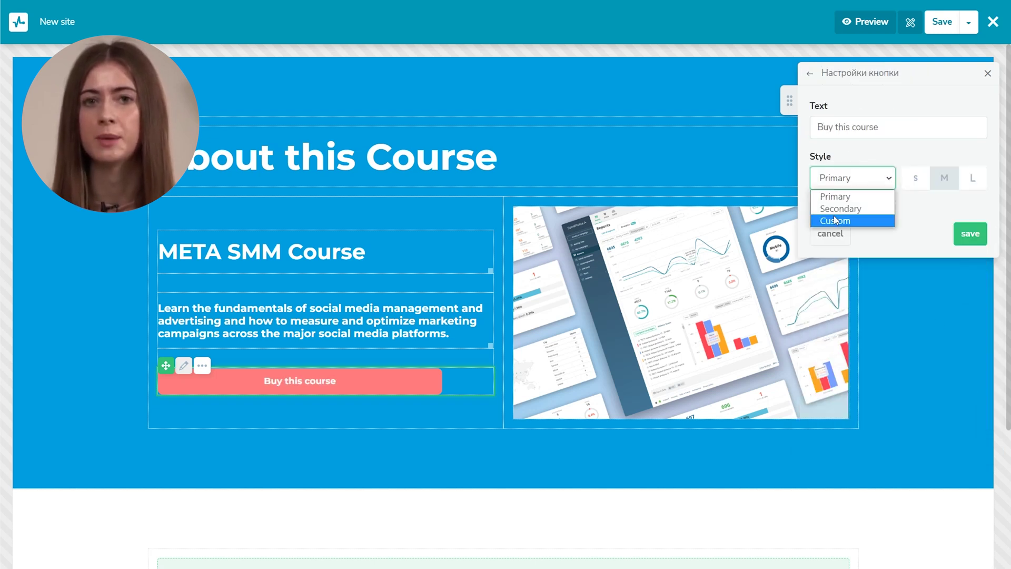
click(893, 220)
click(975, 246)
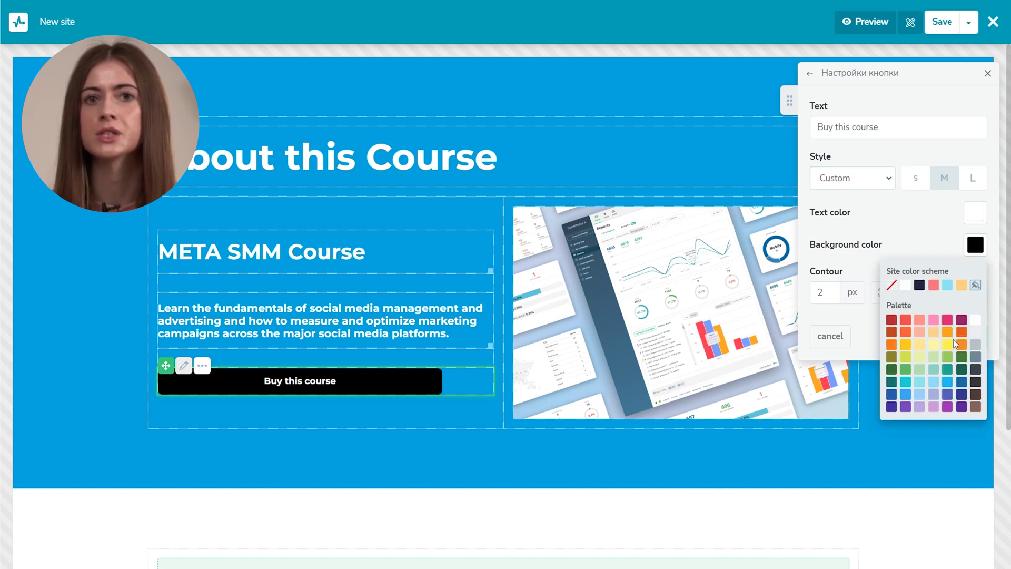
click(947, 312)
click(942, 220)
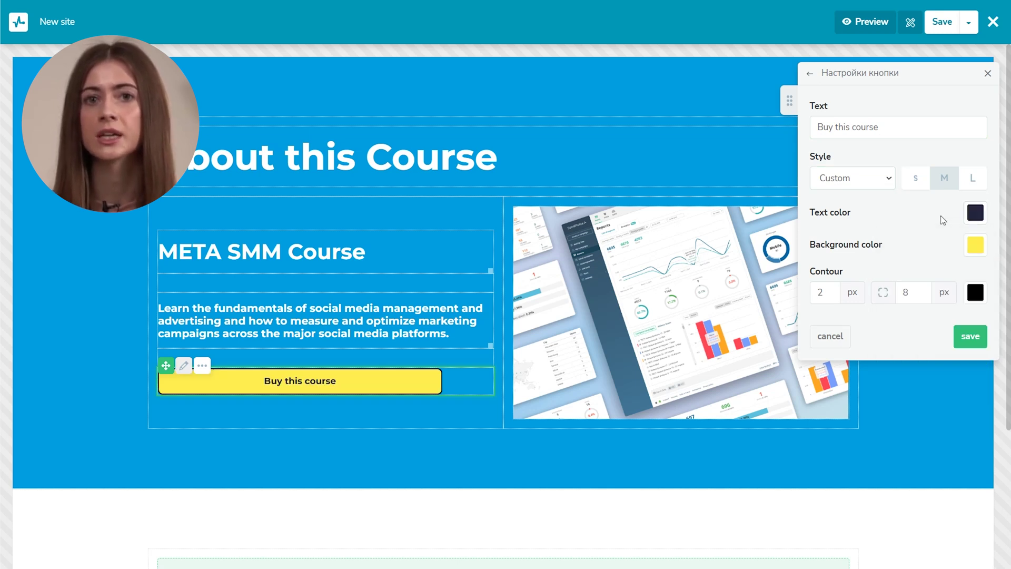
click(968, 338)
scroll(900, 316, down, 3)
click(945, 426)
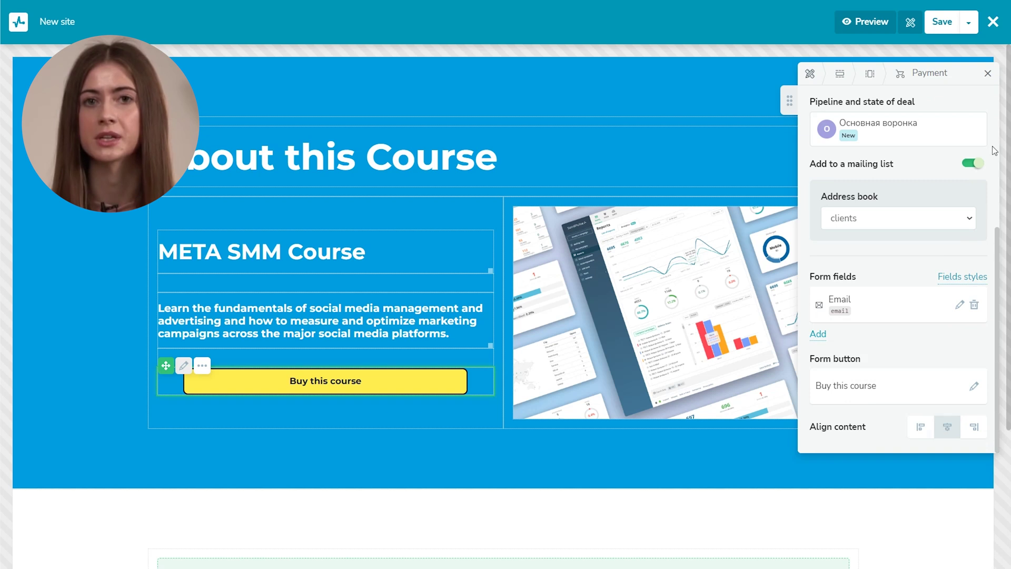
click(987, 73)
scroll(507, 485, down, 10)
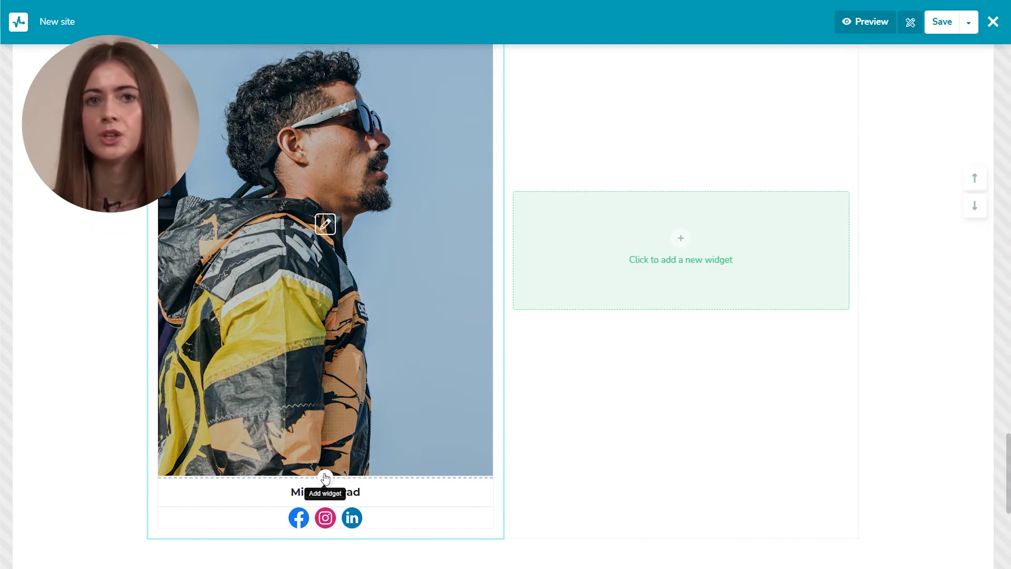
click(537, 269)
click(634, 178)
key(BackSpace)
click(468, 261)
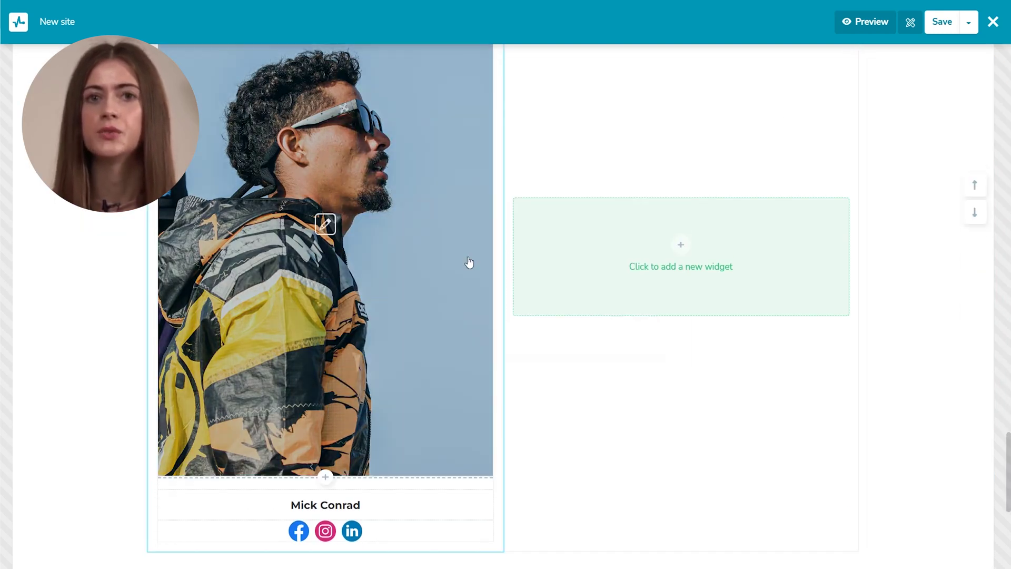
scroll(467, 262, down, 3)
click(327, 395)
click(553, 191)
click(832, 108)
click(831, 109)
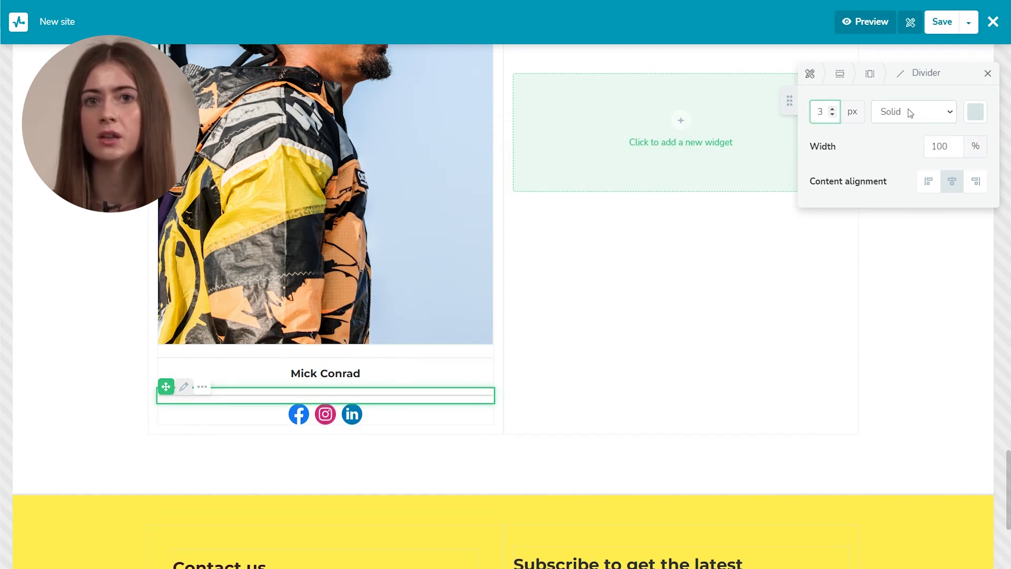
click(975, 111)
click(964, 156)
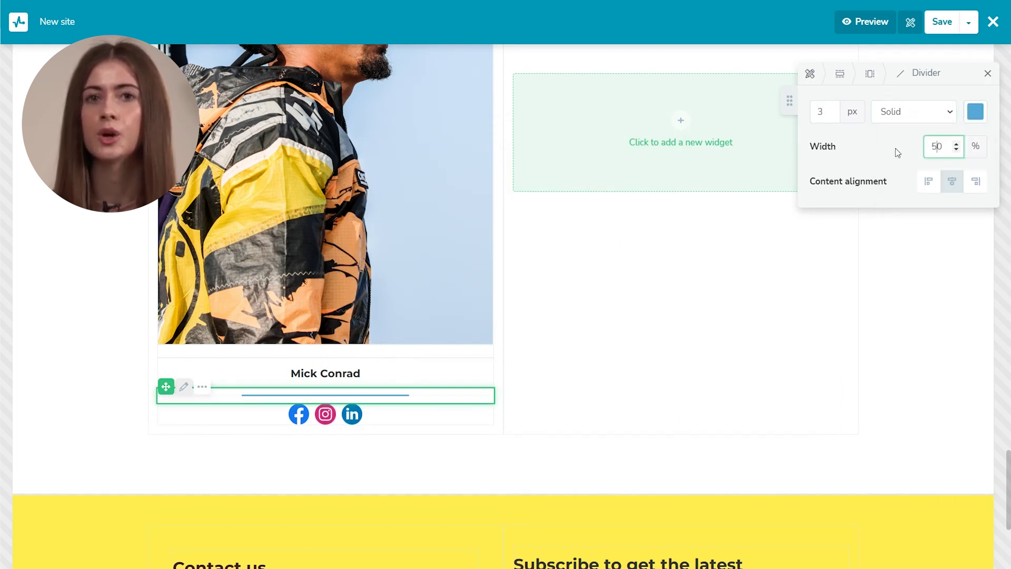
click(987, 73)
click(214, 352)
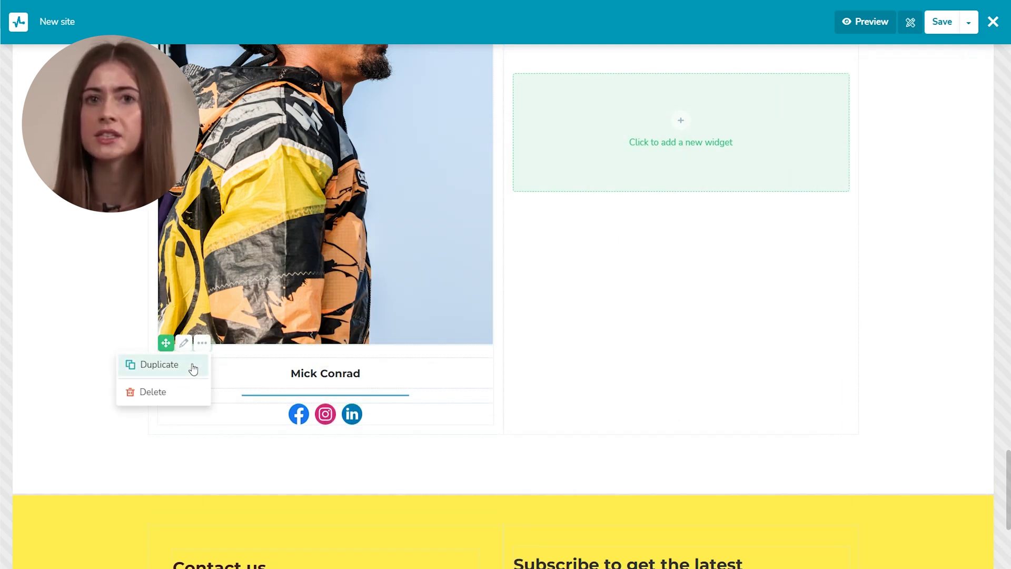
click(190, 365)
drag(157, 379, 158, 417)
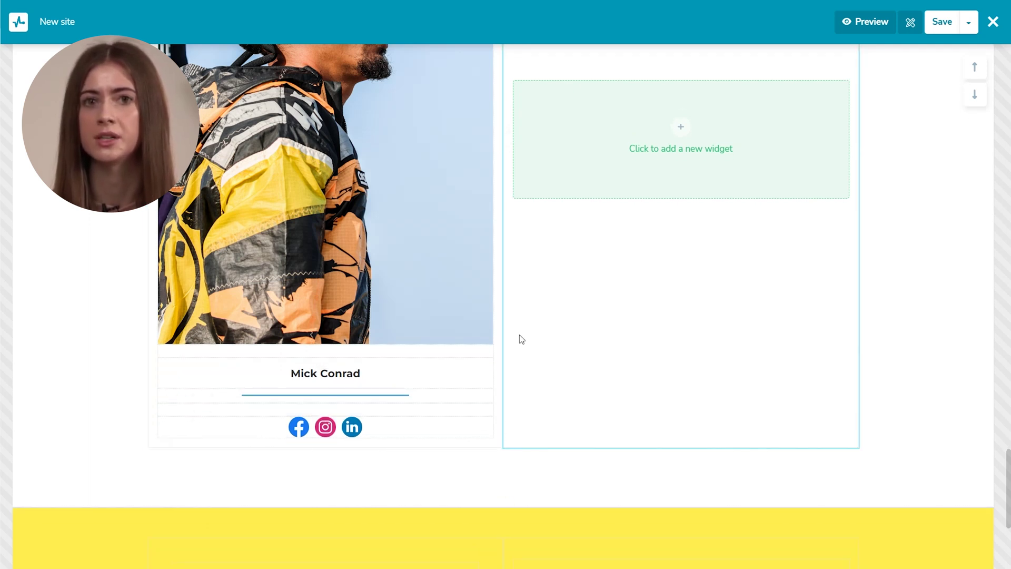
scroll(519, 338, up, 2)
scroll(526, 332, up, 2)
click(469, 224)
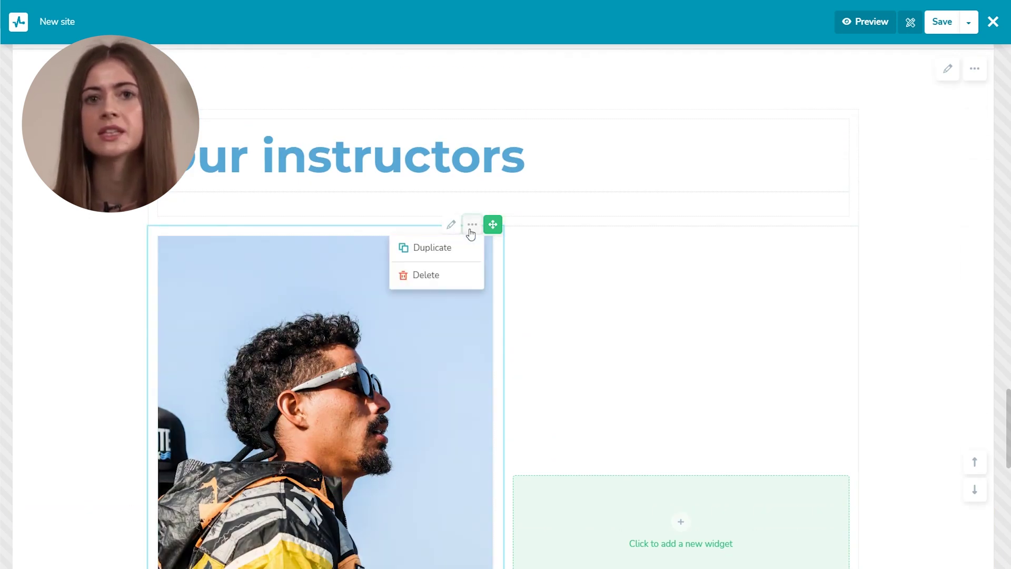
click(463, 249)
click(503, 399)
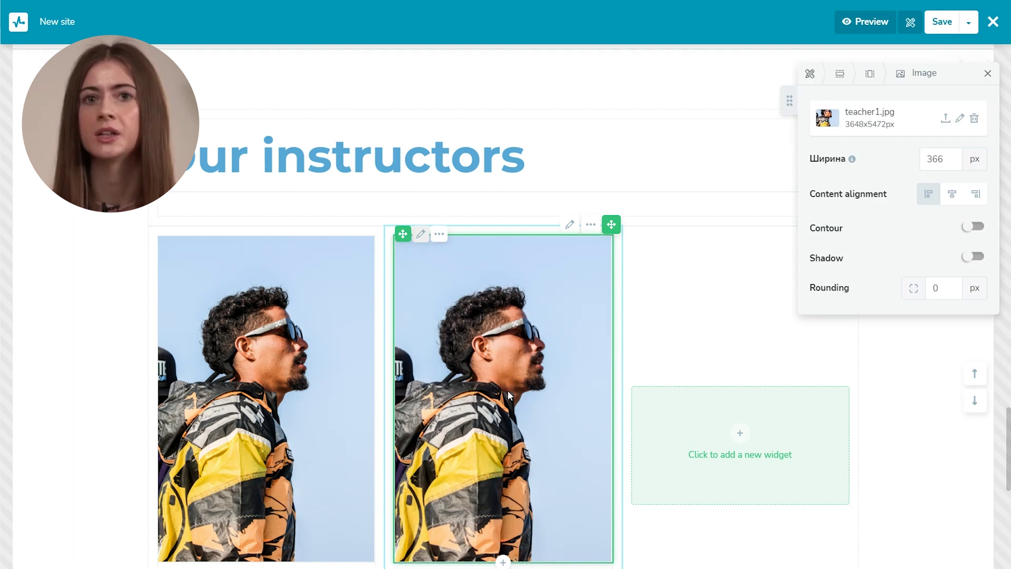
click(946, 120)
scroll(768, 289, down, 5)
scroll(763, 289, down, 5)
scroll(757, 292, down, 5)
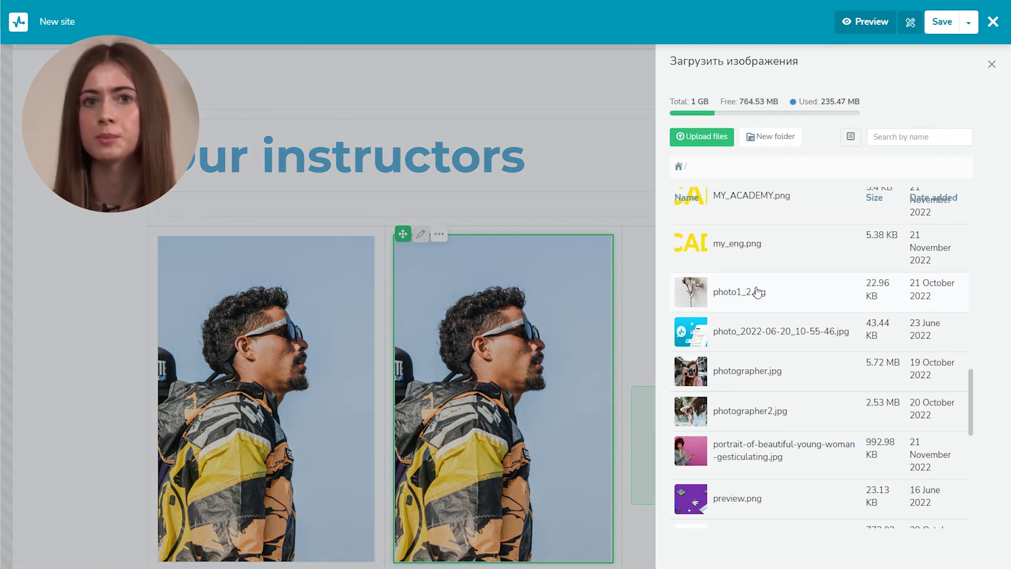
scroll(753, 291, down, 5)
scroll(754, 290, down, 2)
click(735, 371)
scroll(495, 348, down, 1)
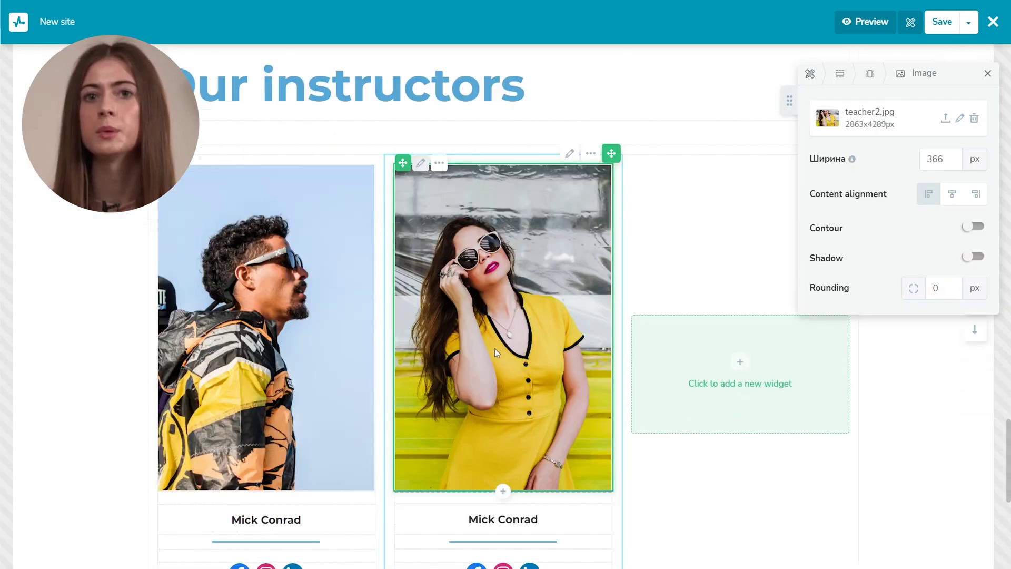
scroll(494, 349, down, 2)
click(497, 326)
text(Emma Williams)
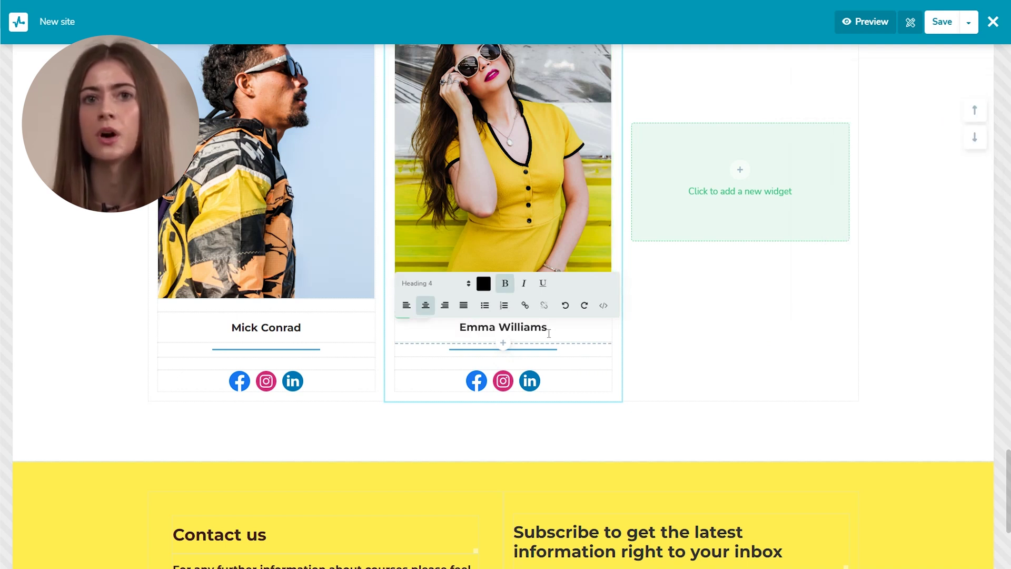
click(637, 350)
scroll(639, 340, up, 3)
Add a Henry Fox card with teacher5.jpg and delete the empty fourth column.
click(589, 225)
click(581, 248)
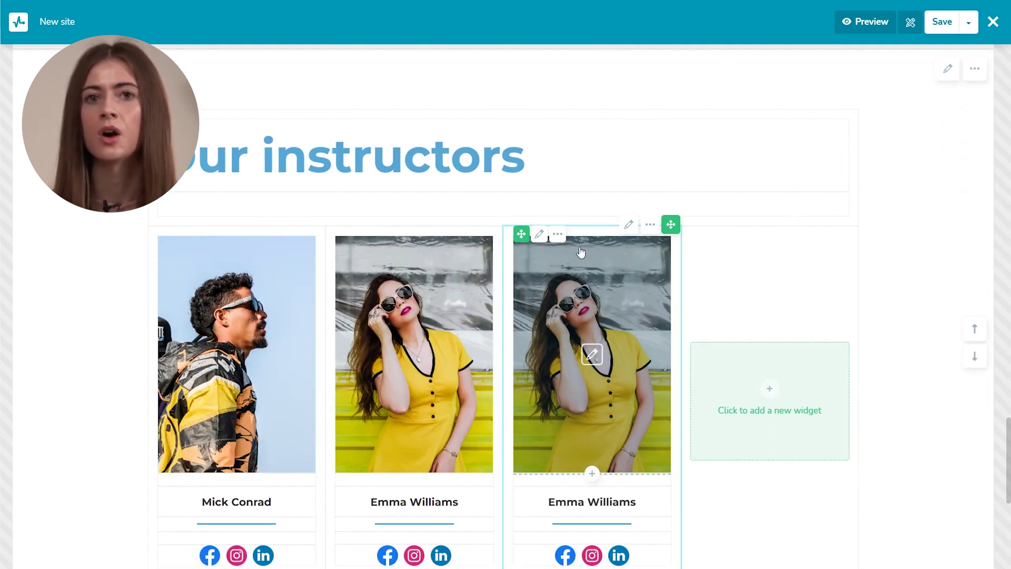
click(593, 358)
click(945, 125)
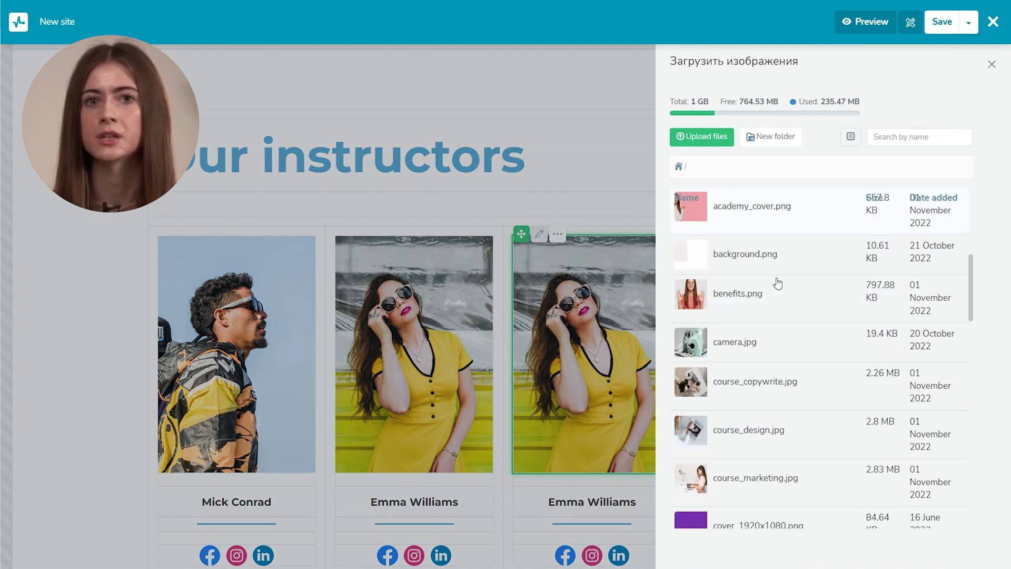
scroll(774, 285, down, 10)
click(692, 400)
drag(636, 501, 609, 500)
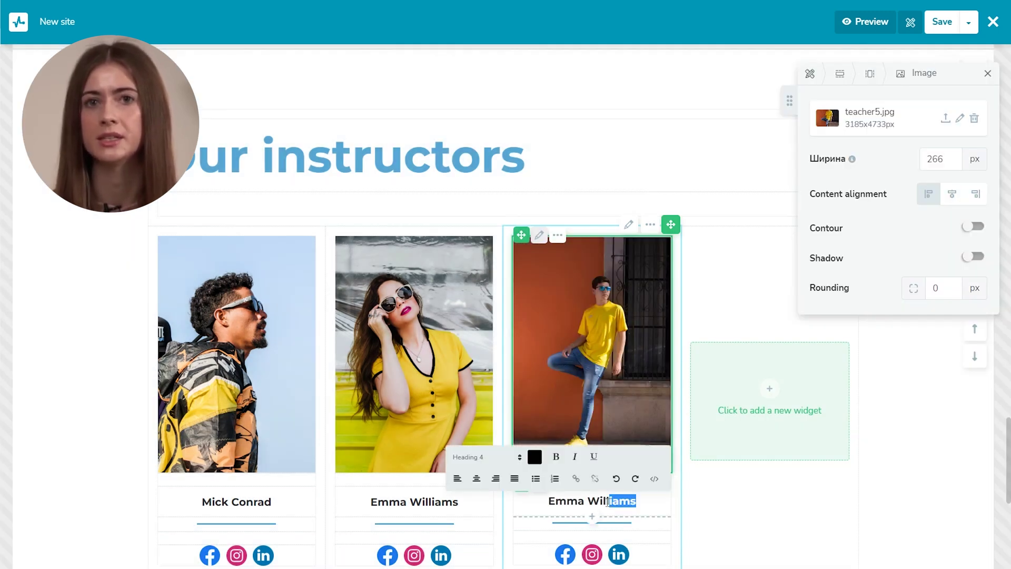
text(Henry Fox)
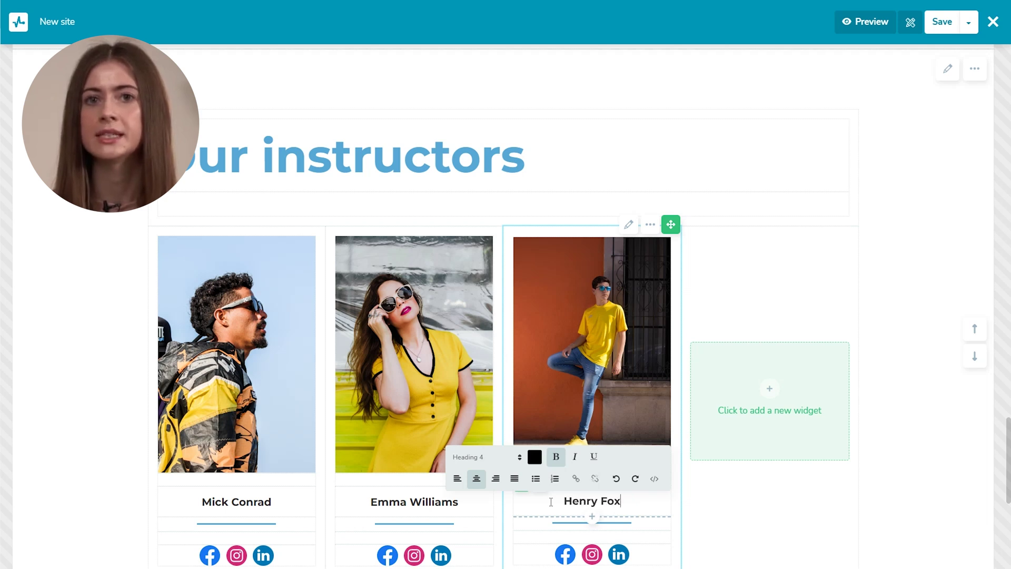
click(703, 503)
scroll(721, 506, down, 1)
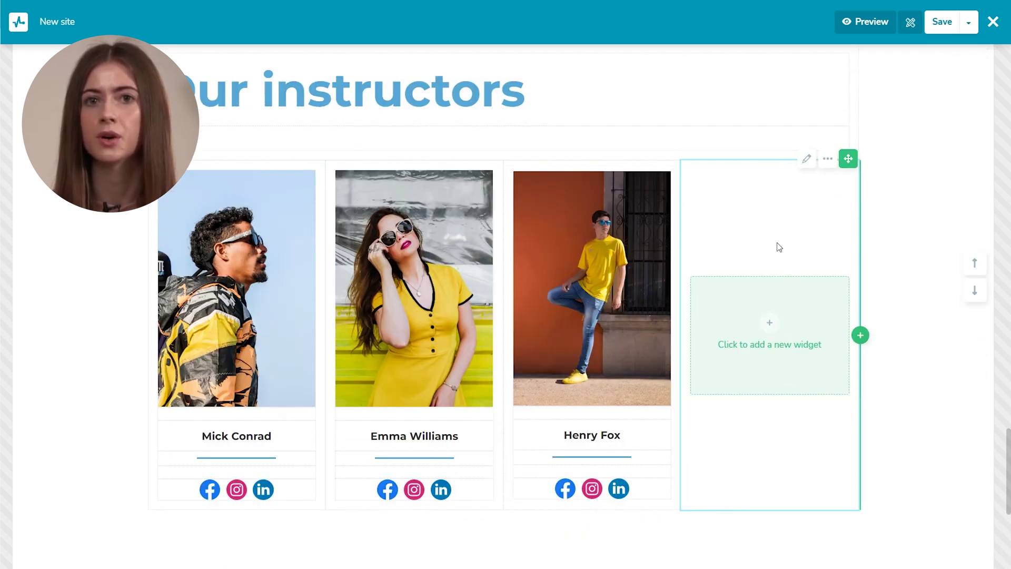
click(829, 162)
click(819, 212)
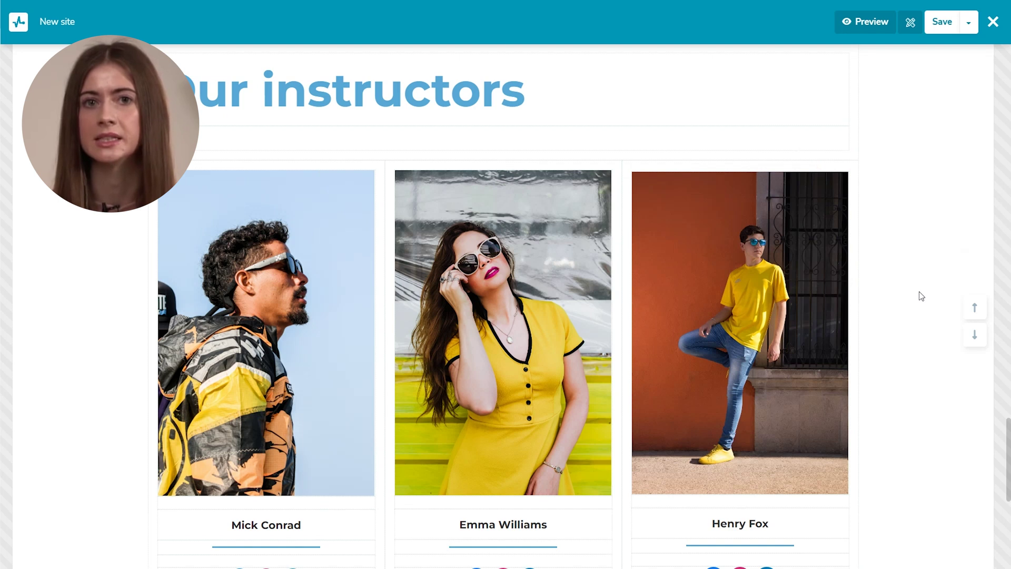
scroll(921, 295, down, 1)
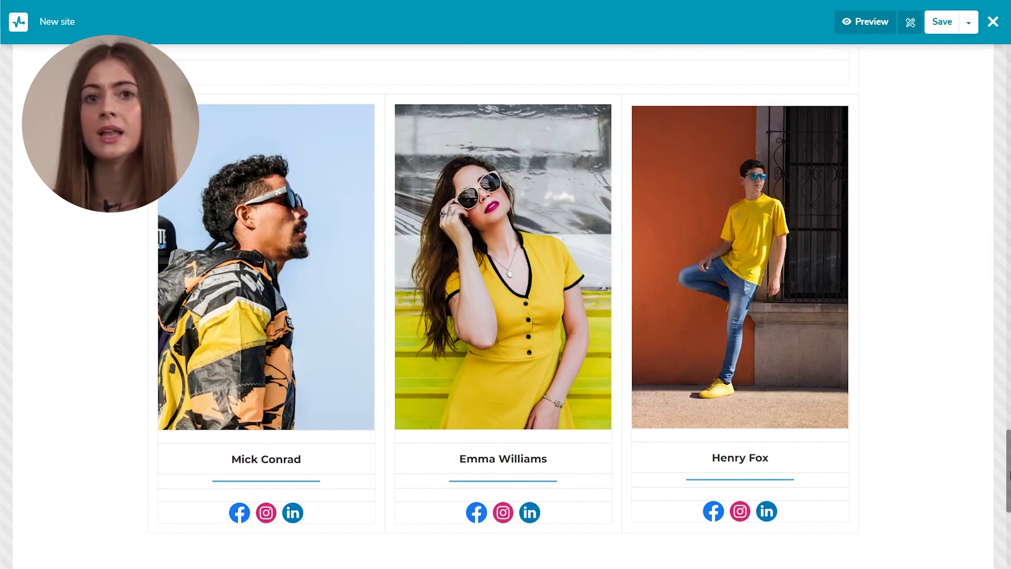
scroll(927, 472, up, 5)
scroll(904, 358, up, 4)
mouse_move(681, 351)
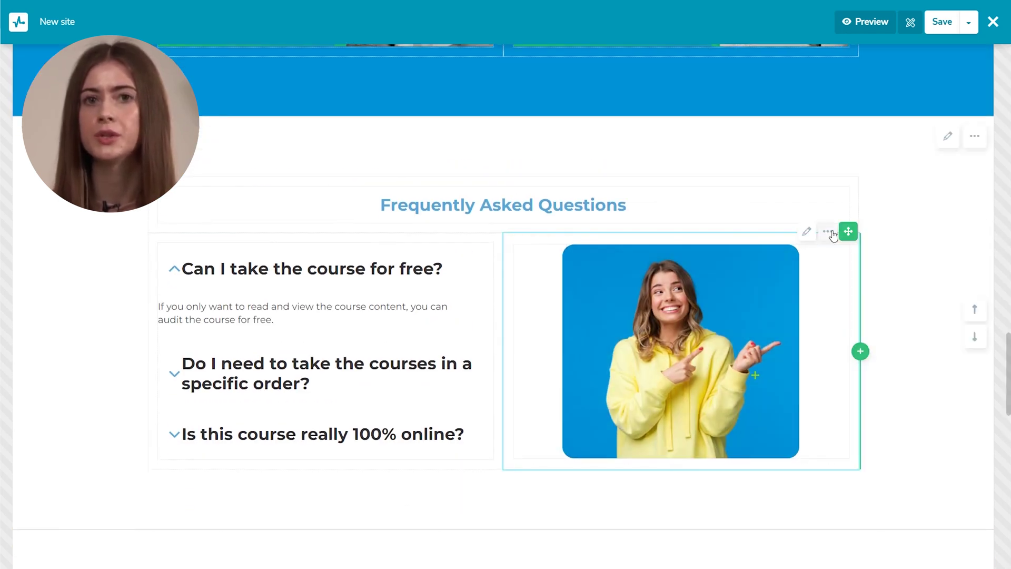
Move the FAQ image left, shift the FAQ section up two places, and open Explore top courses settings.
drag(849, 232, 288, 247)
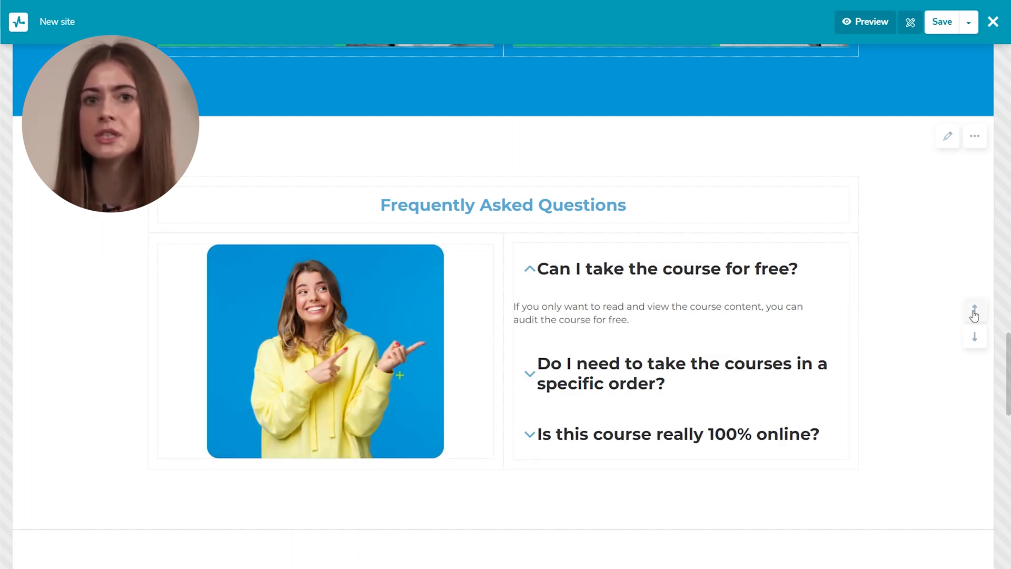
click(974, 313)
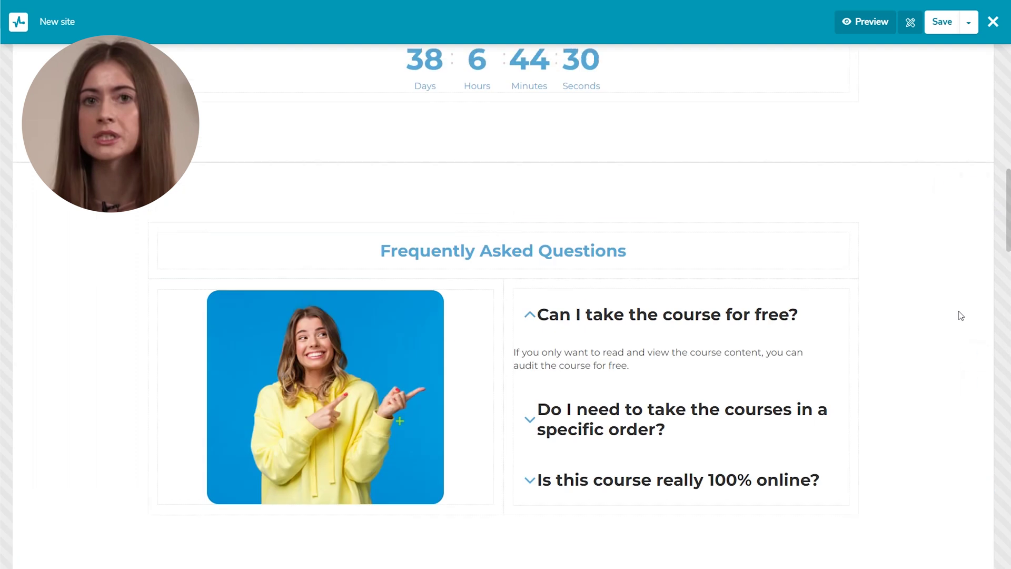
click(973, 353)
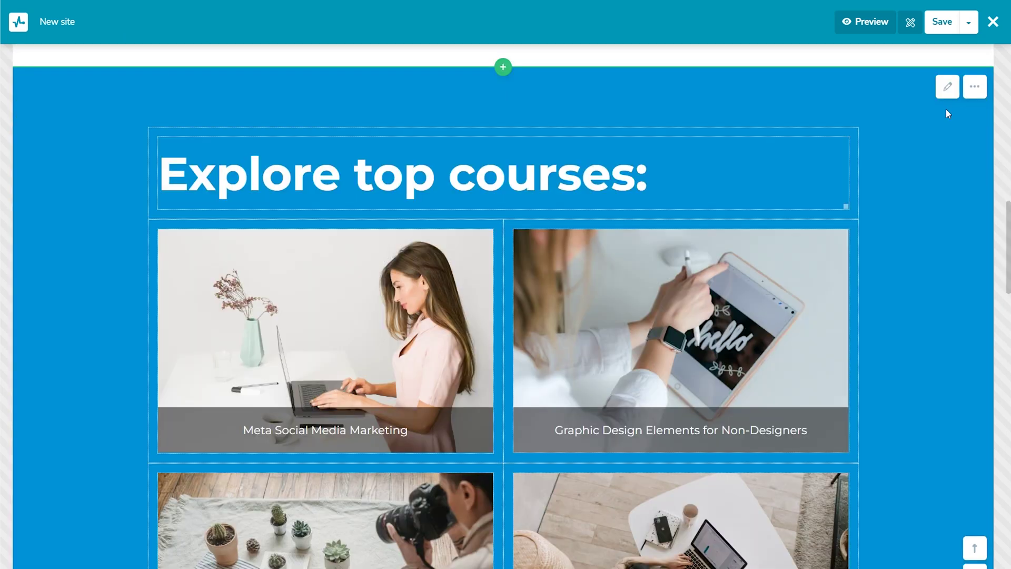
click(946, 88)
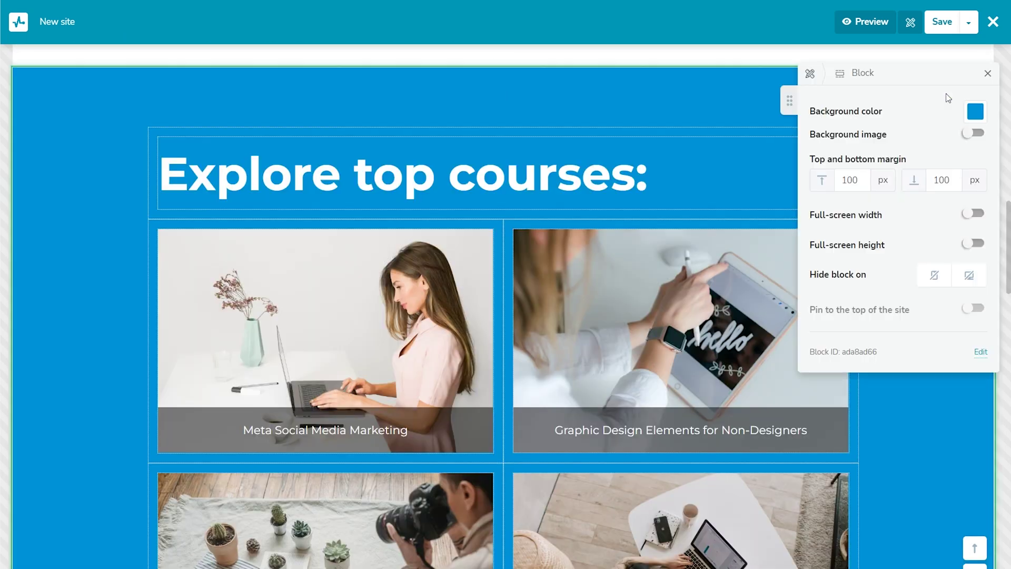
Link the Explore all courses button to the courses block anchor ada8ad66.
click(919, 388)
scroll(967, 323, up, 5)
scroll(664, 485, up, 2)
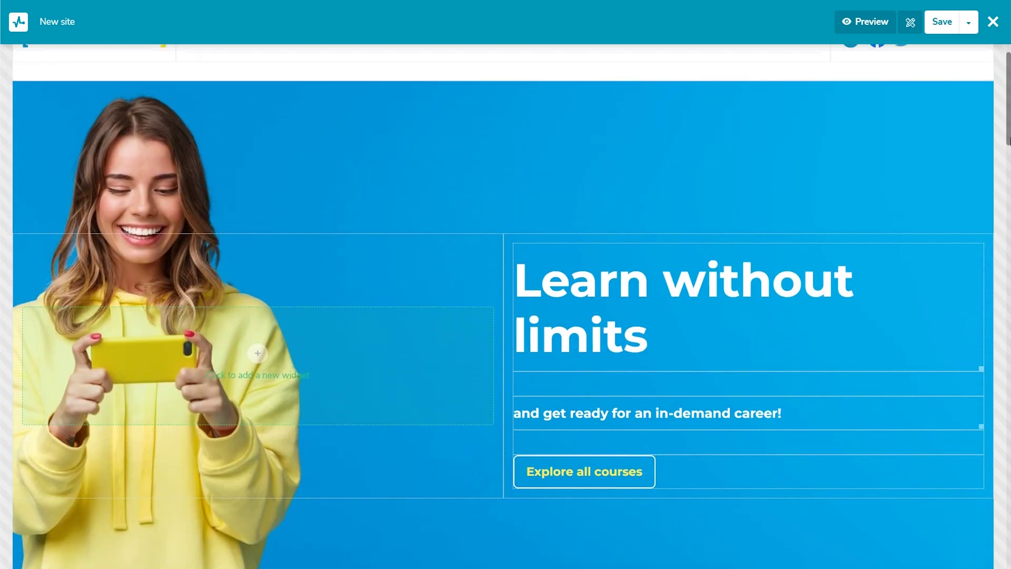
click(540, 453)
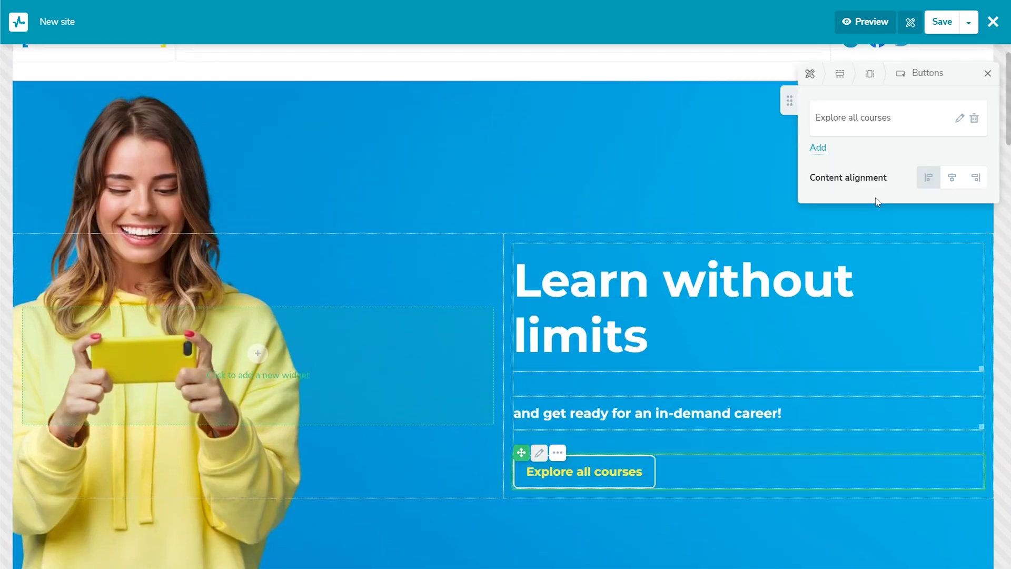
click(959, 119)
click(826, 179)
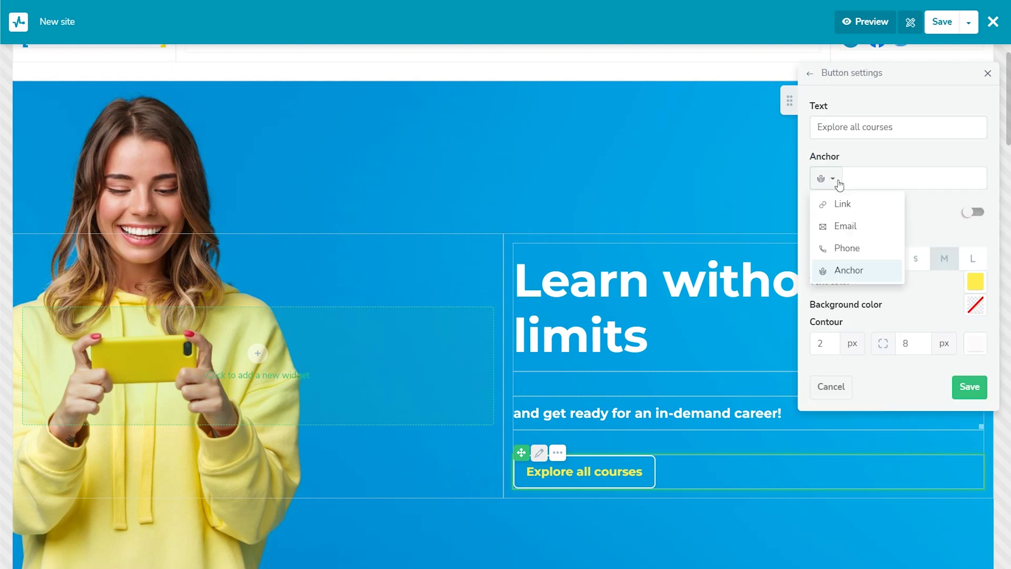
click(839, 269)
click(853, 177)
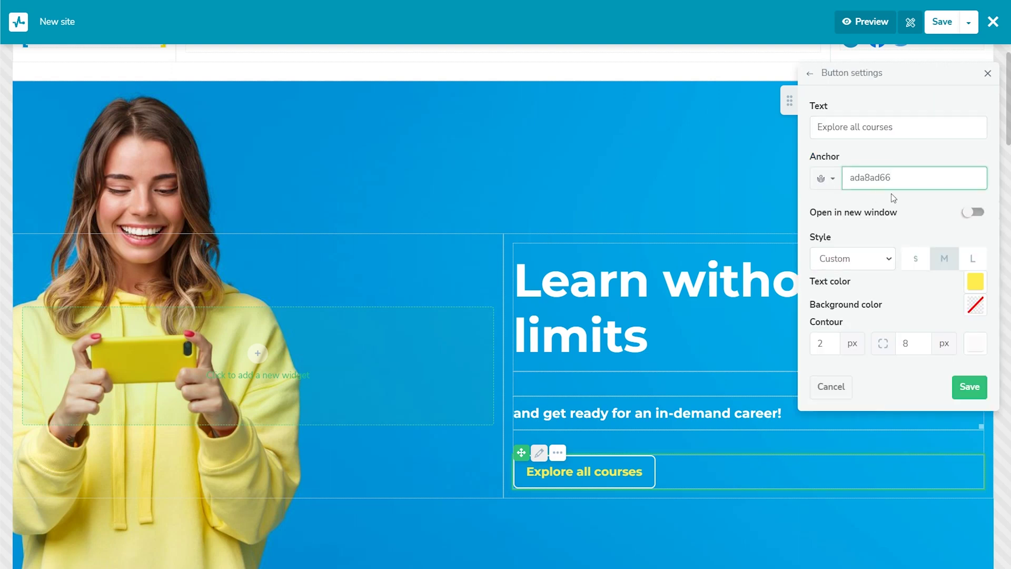
click(969, 386)
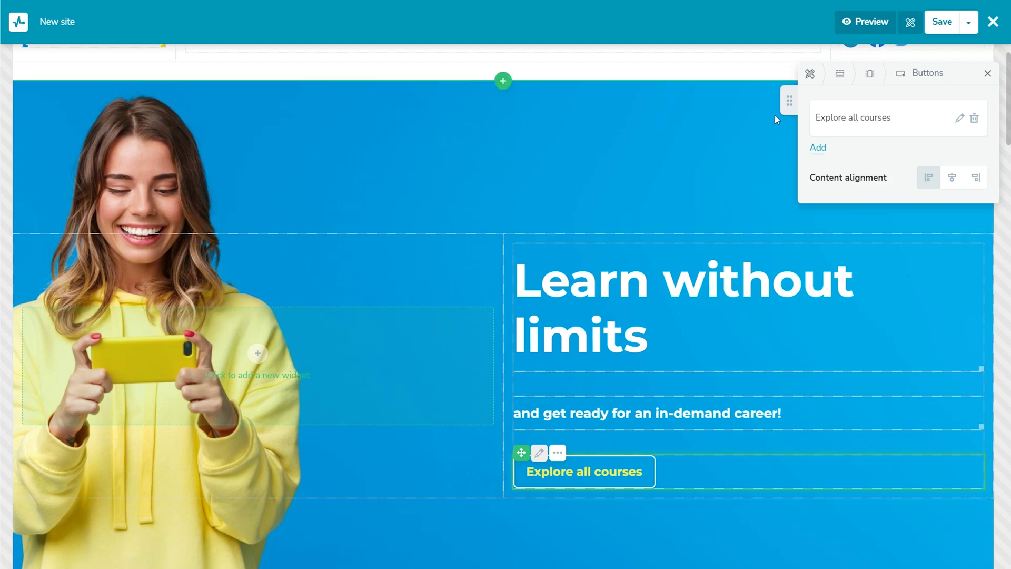
scroll(775, 115, up, 1)
click(987, 73)
mouse_move(227, 84)
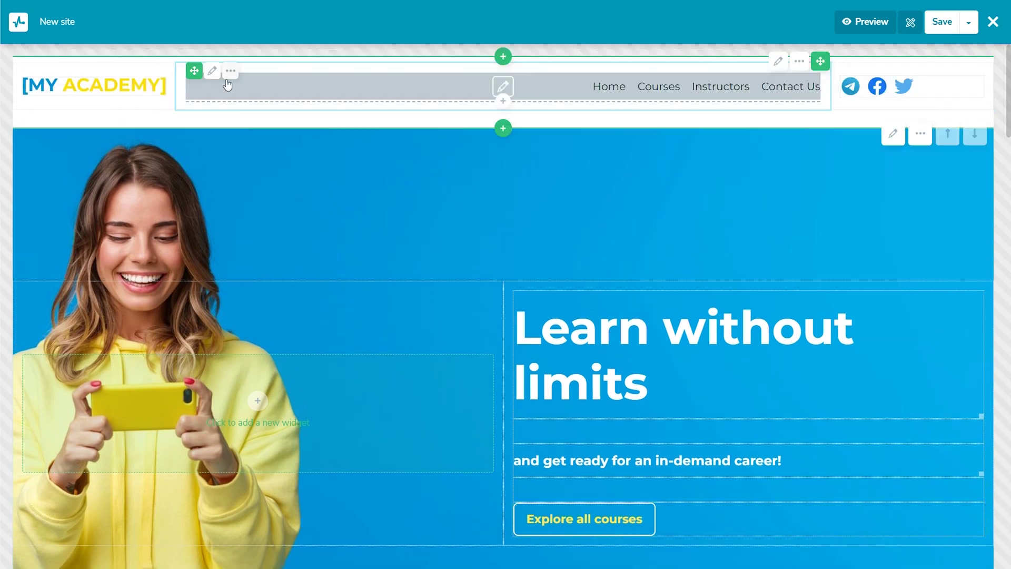
Point the header menu's Courses item to anchor ada8ad66 and save it.
click(211, 71)
click(956, 158)
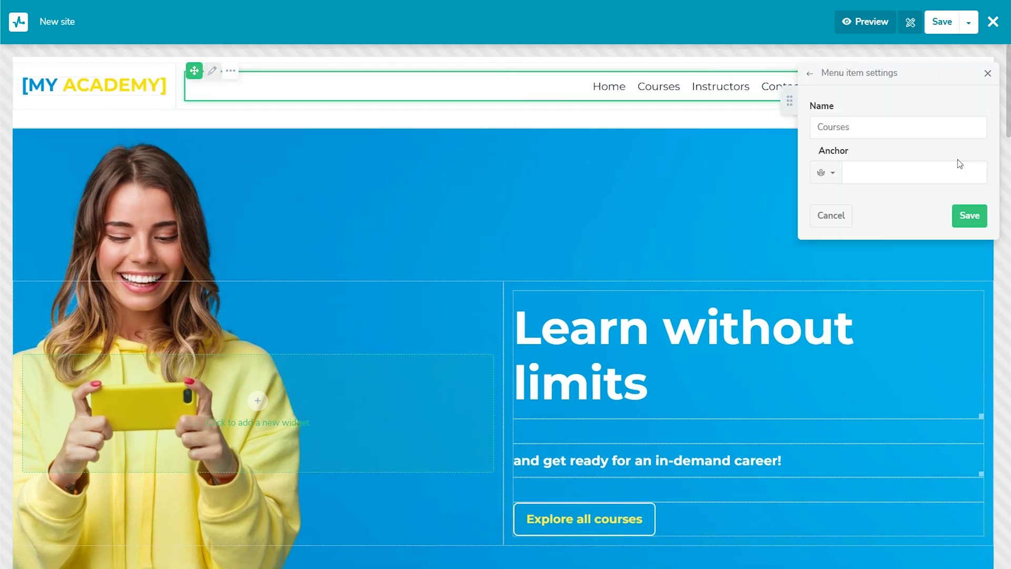
click(980, 221)
click(987, 75)
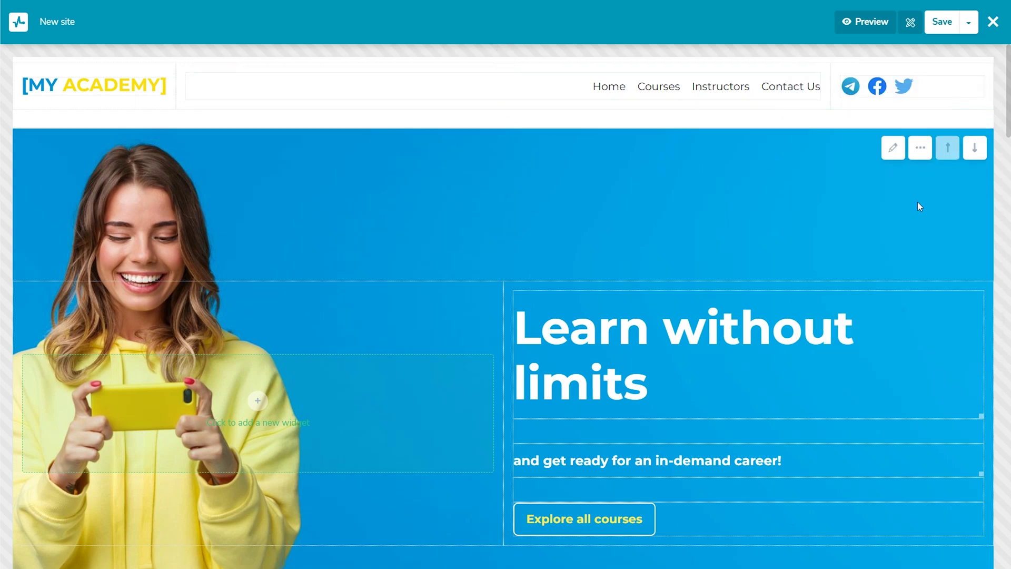
Preview the site on desktop, then switch the preview to the mobile phone view.
click(868, 25)
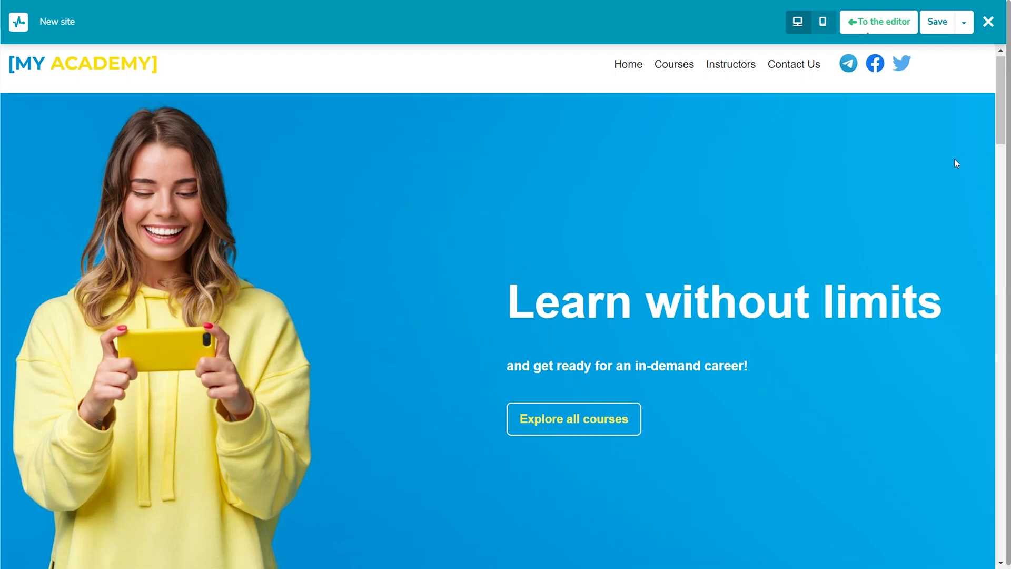
scroll(954, 159, down, 10)
scroll(954, 163, down, 3)
scroll(955, 163, down, 5)
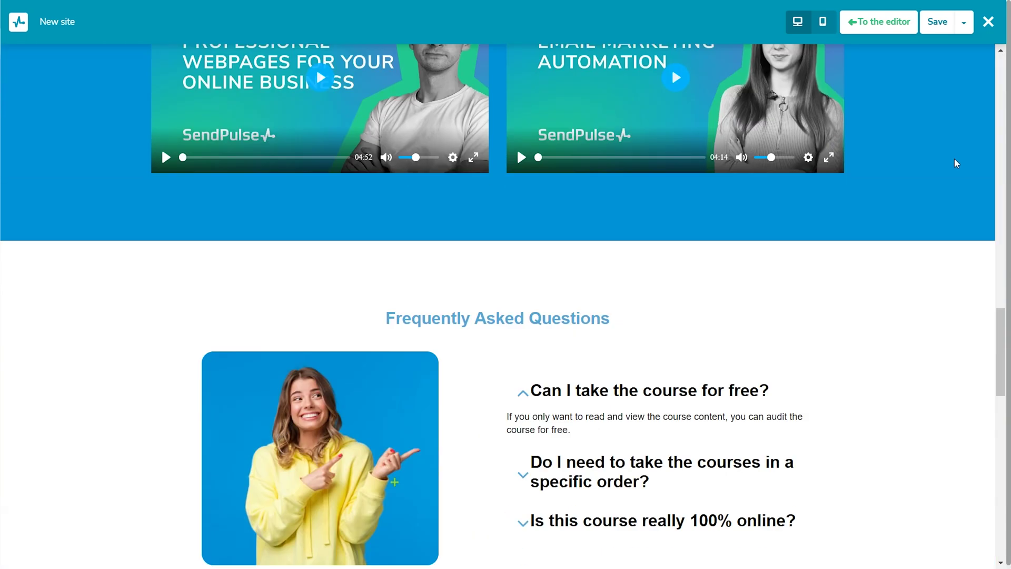
scroll(954, 163, down, 3)
scroll(955, 164, down, 4)
scroll(954, 164, down, 5)
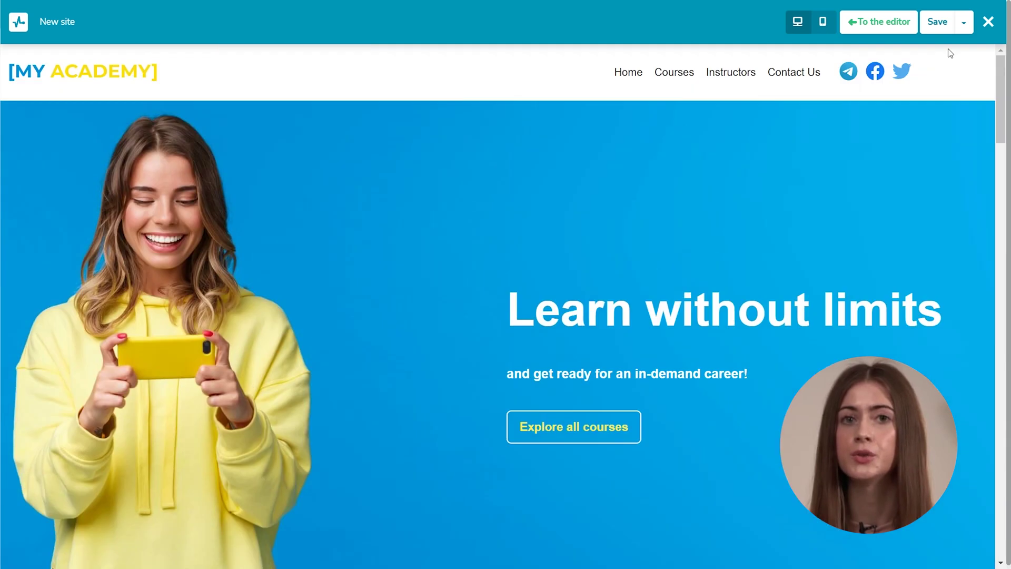
click(827, 24)
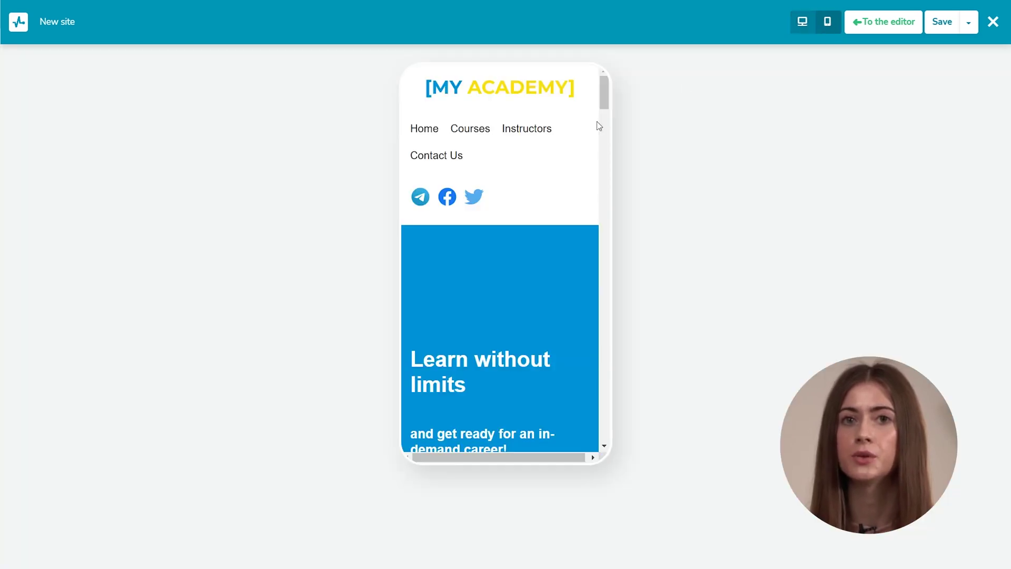
scroll(598, 125, down, 5)
scroll(598, 125, down, 5)
scroll(598, 125, down, 5)
scroll(597, 125, down, 4)
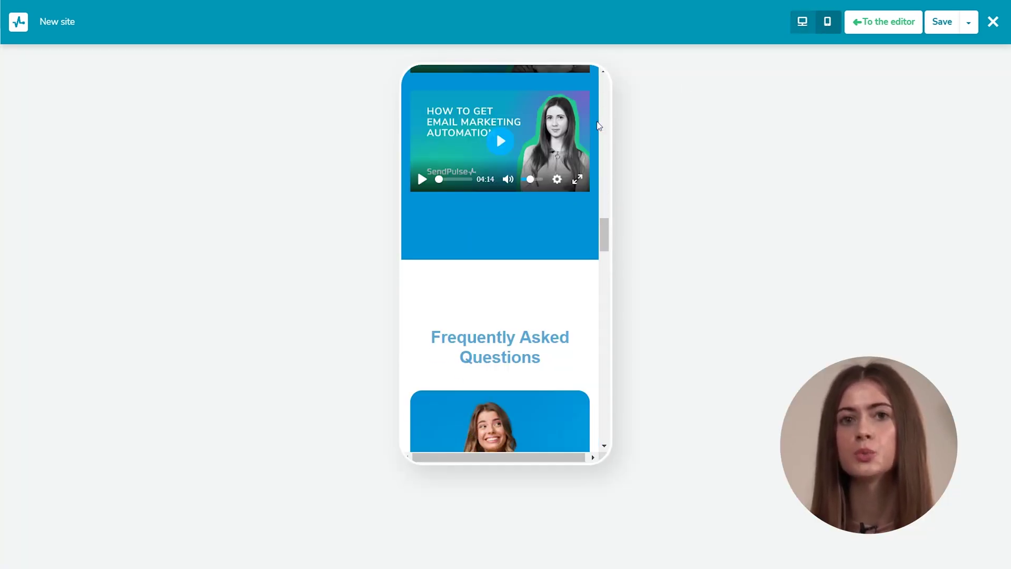
scroll(598, 125, down, 5)
scroll(563, 215, down, 5)
scroll(563, 216, down, 4)
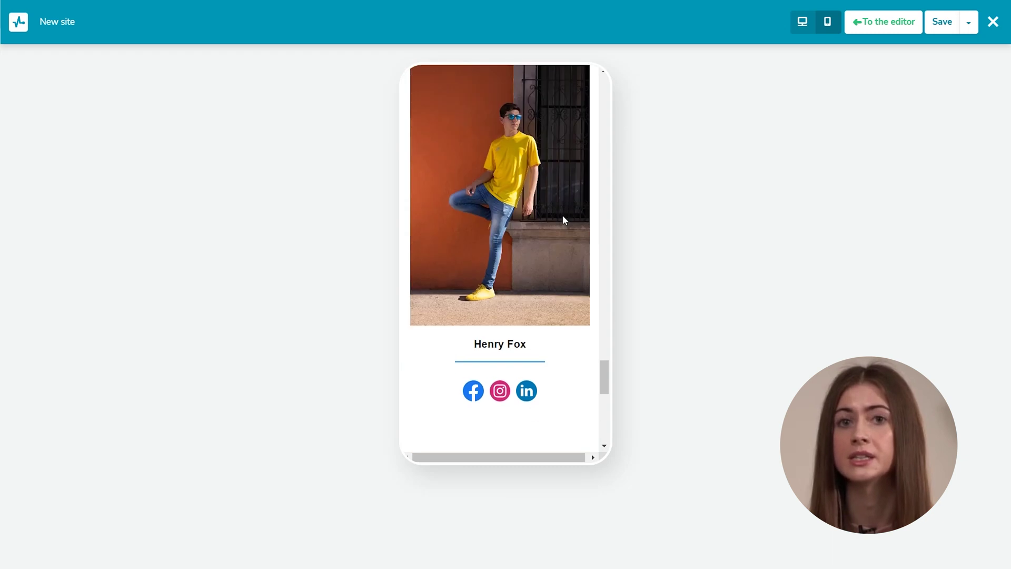
scroll(563, 221, down, 5)
Leave the preview, then Save and exit as 'My Academy' at my-academy.minisite.ai.
click(877, 23)
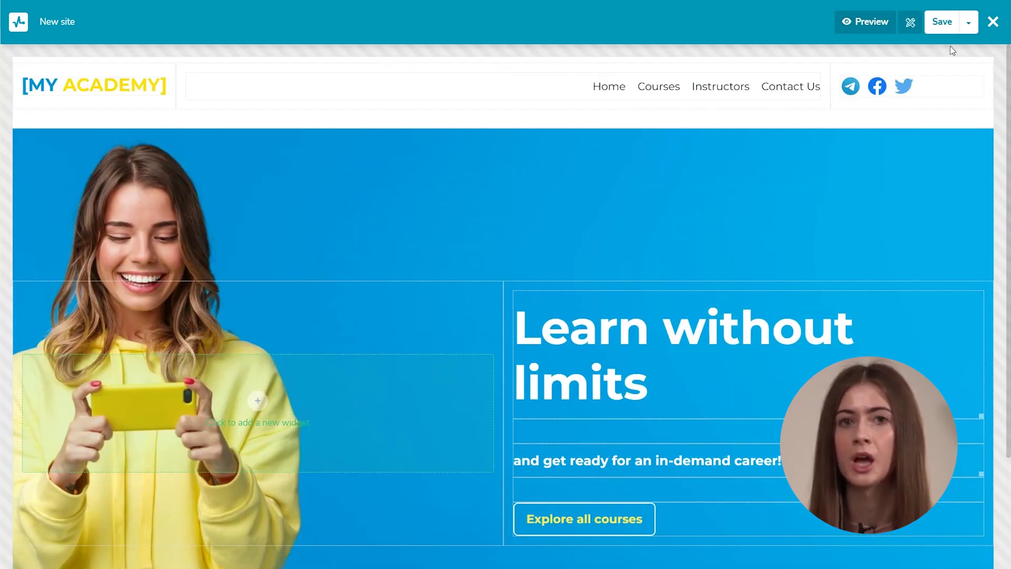
click(968, 26)
click(968, 52)
text(My Academy)
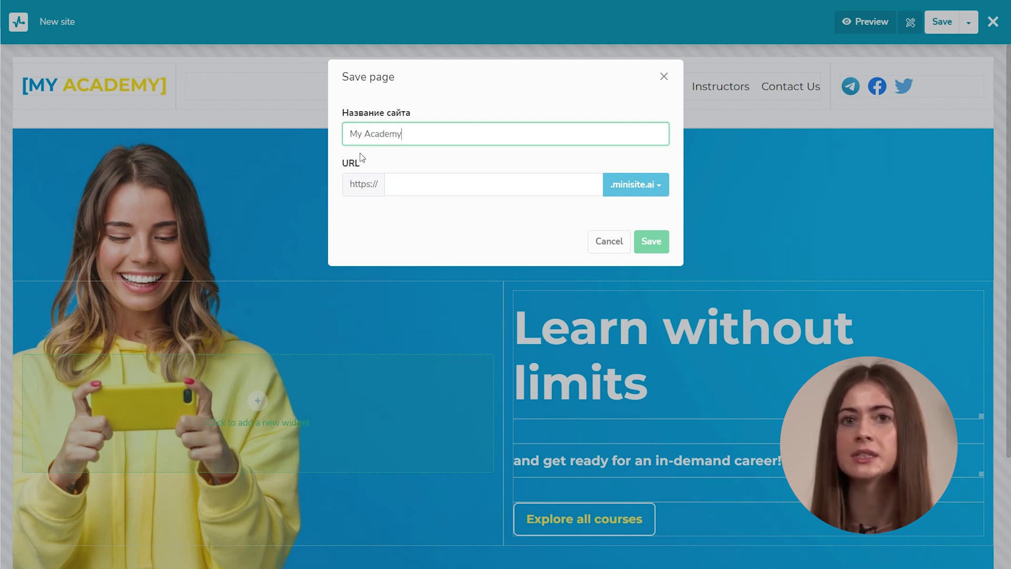
click(392, 183)
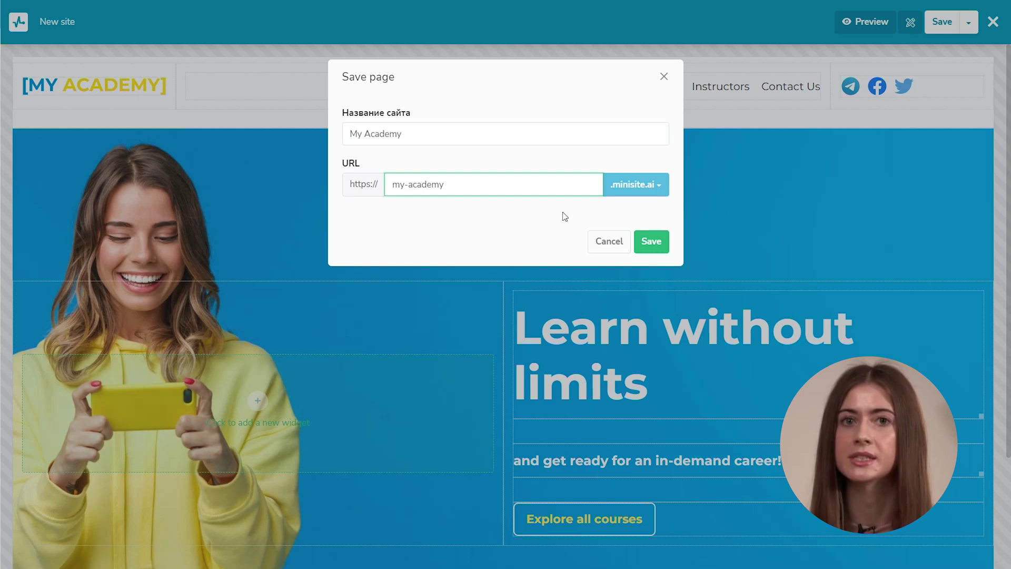
click(636, 184)
click(652, 245)
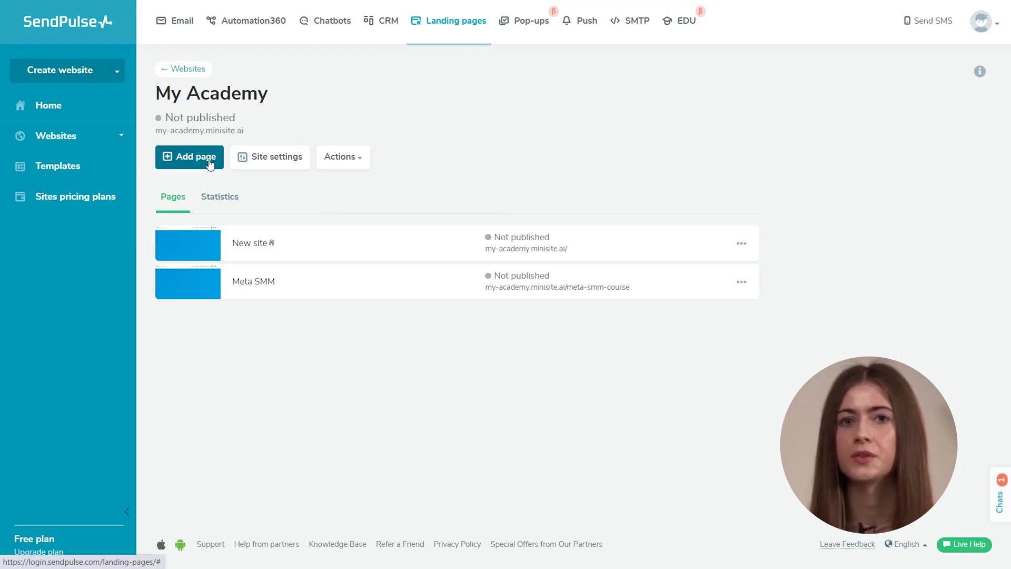
click(276, 162)
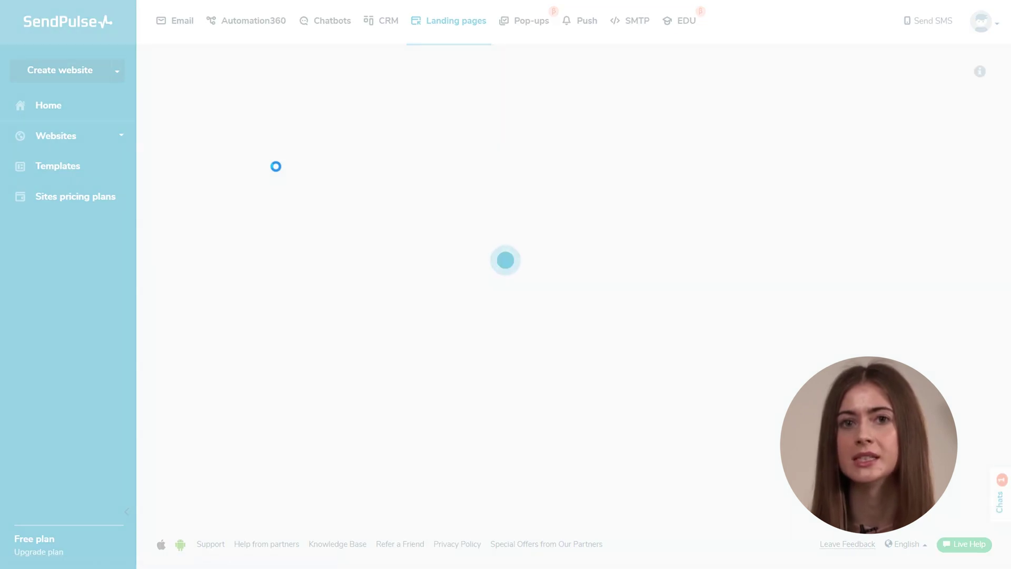
click(280, 186)
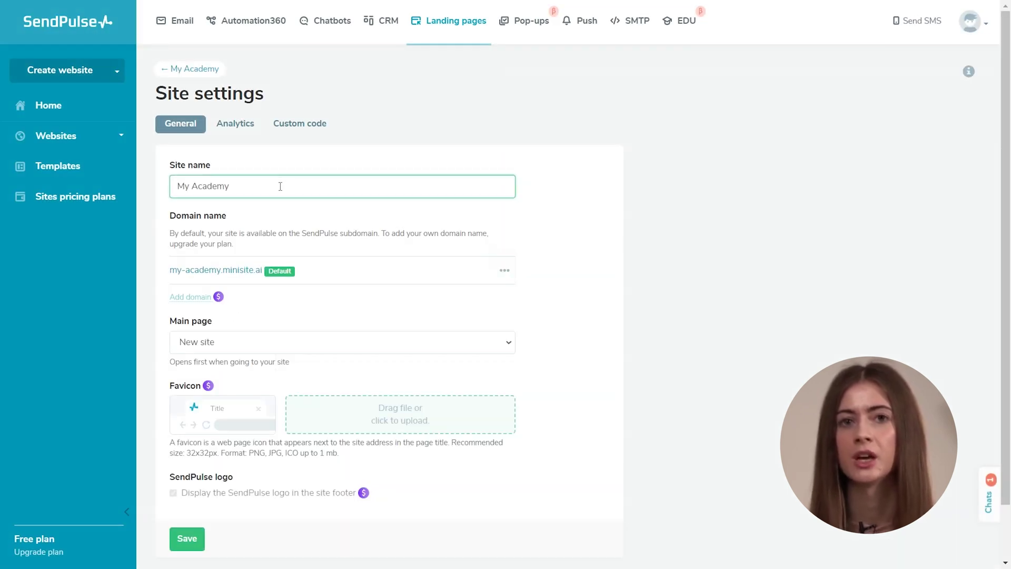
click(499, 275)
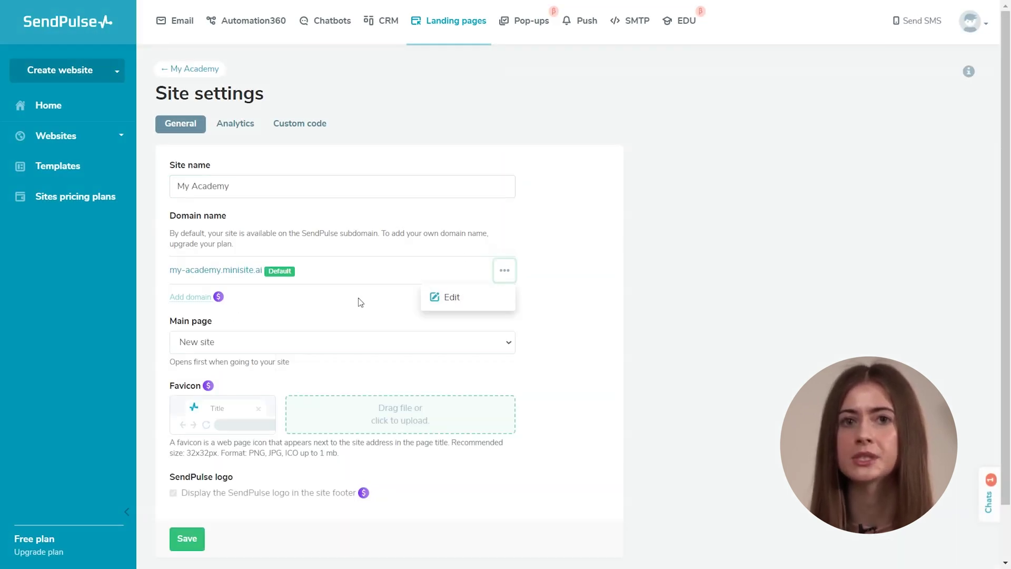
click(507, 345)
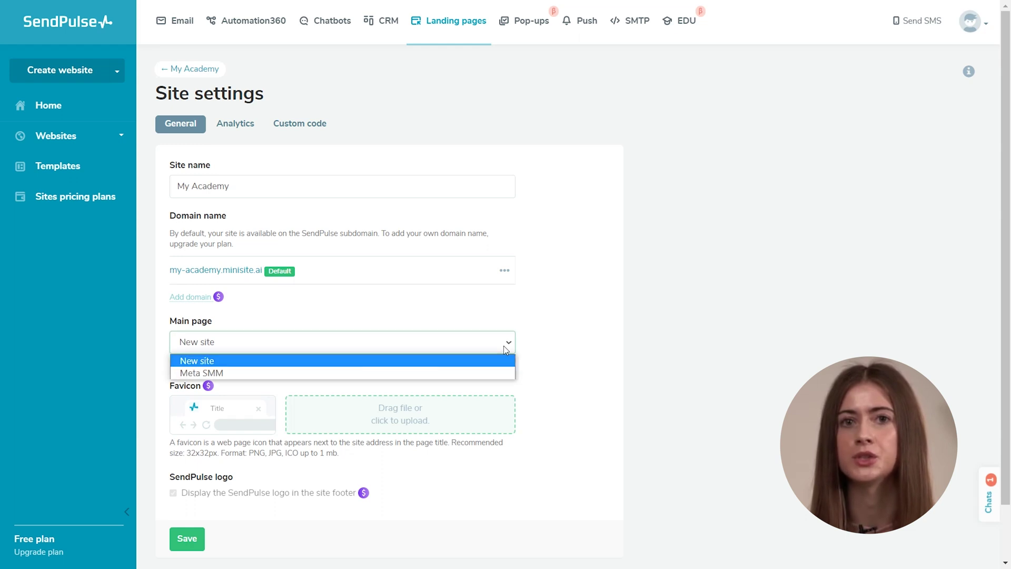
click(438, 361)
click(548, 370)
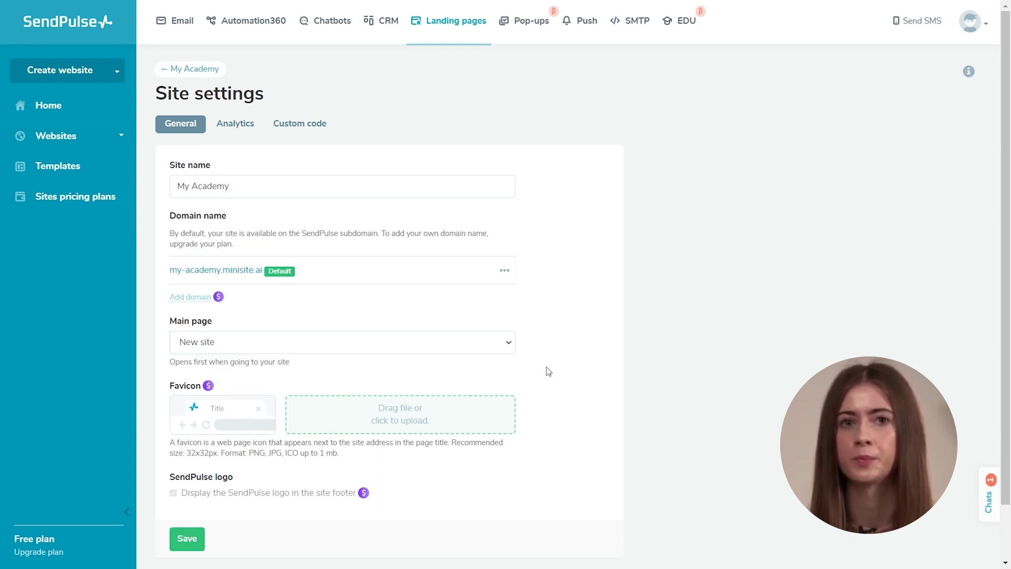
mouse_move(208, 386)
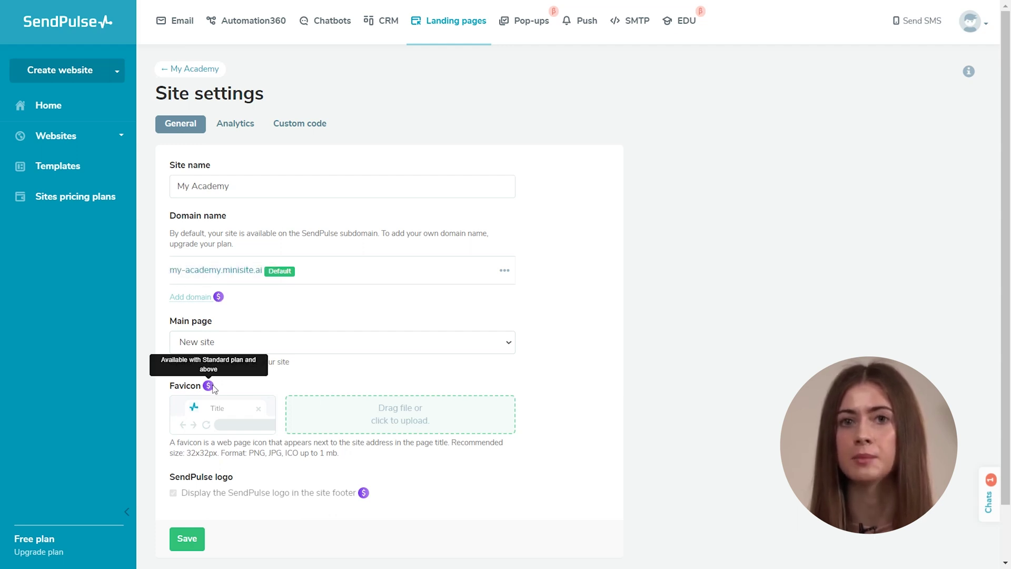
click(230, 131)
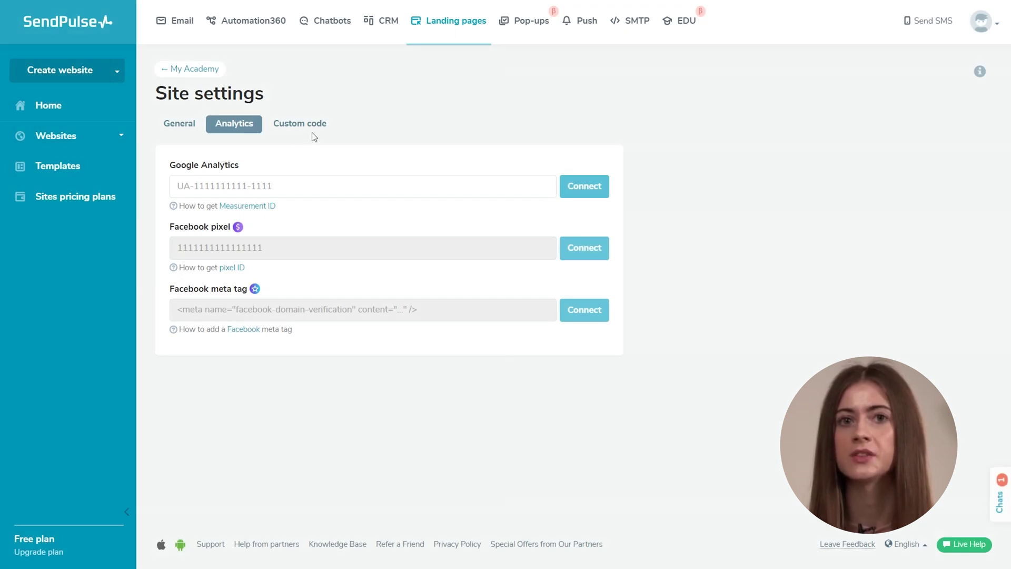
click(306, 126)
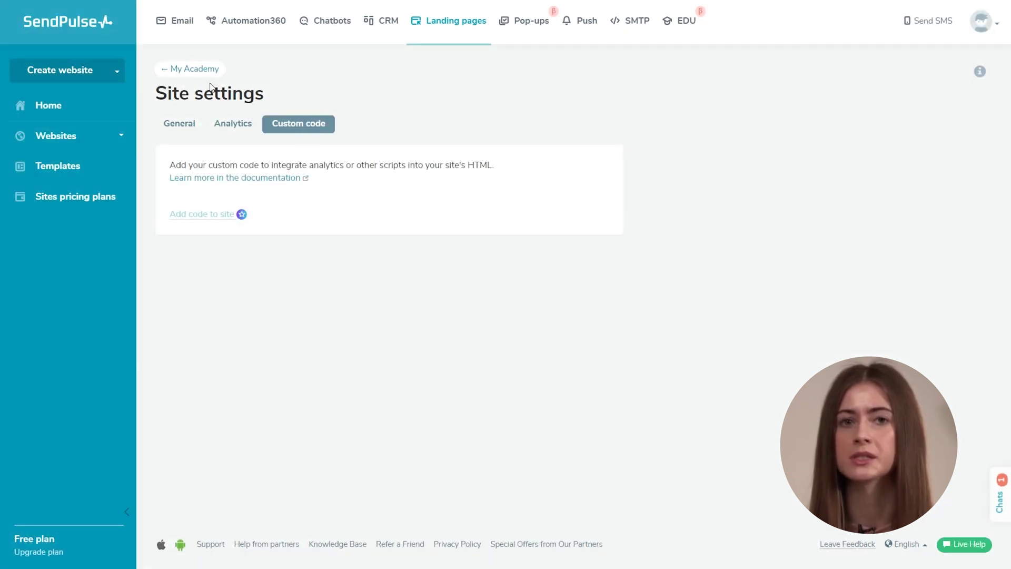
click(203, 71)
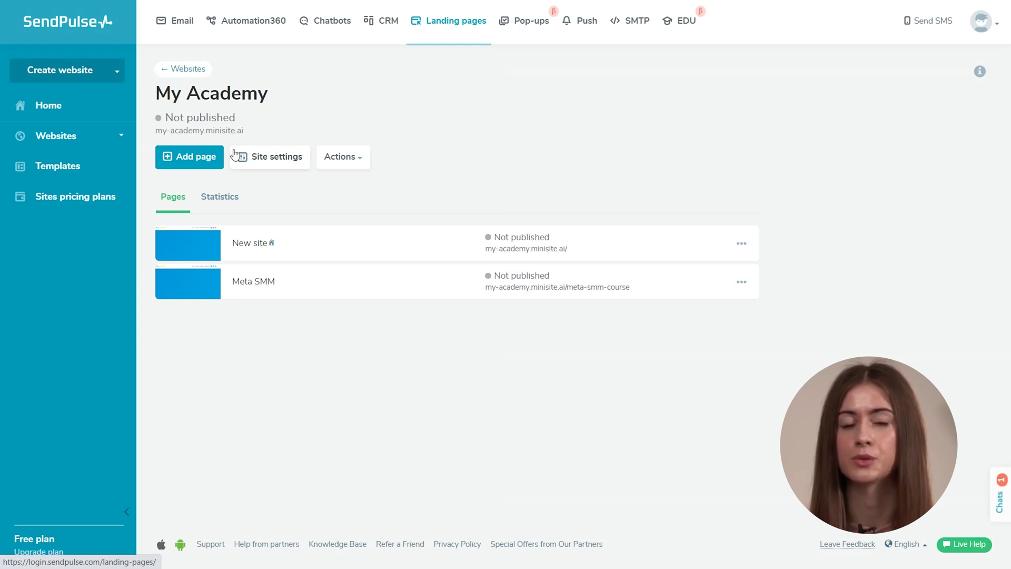
Check My Academy's visits for last month and last quarter, then open the whole-site Actions list.
click(224, 199)
scroll(213, 67, down, 2)
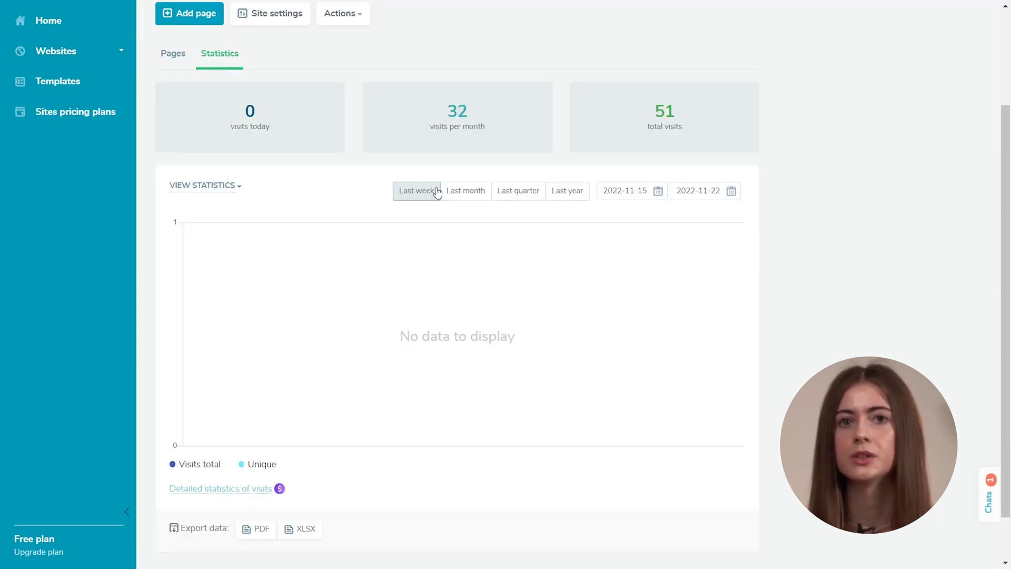
click(465, 194)
click(517, 194)
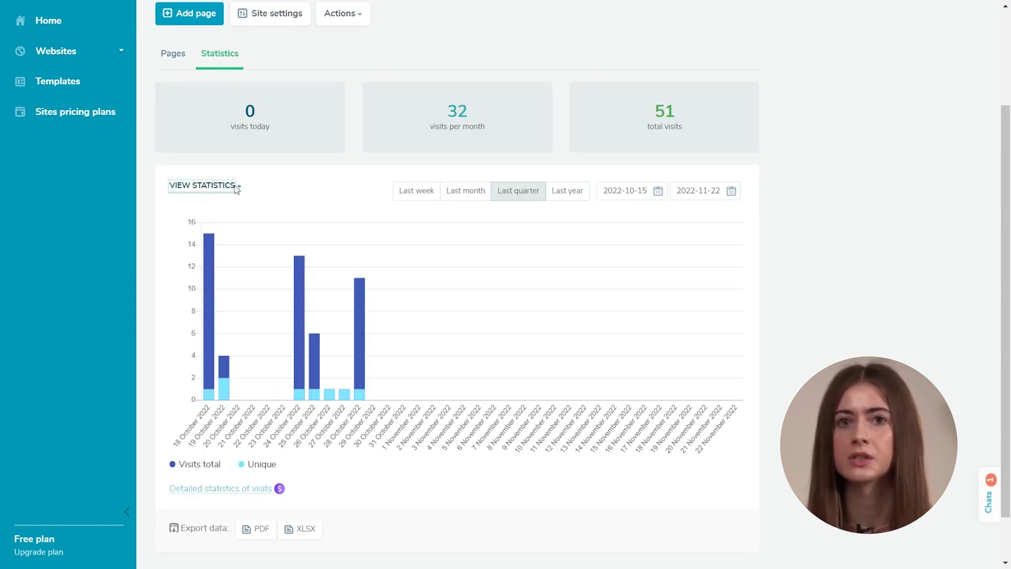
click(235, 188)
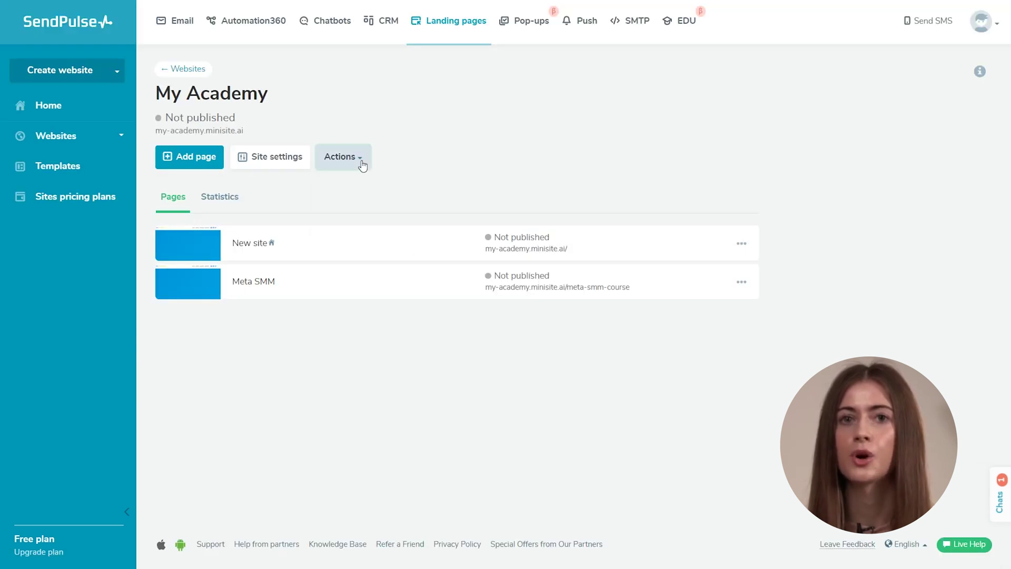
click(363, 166)
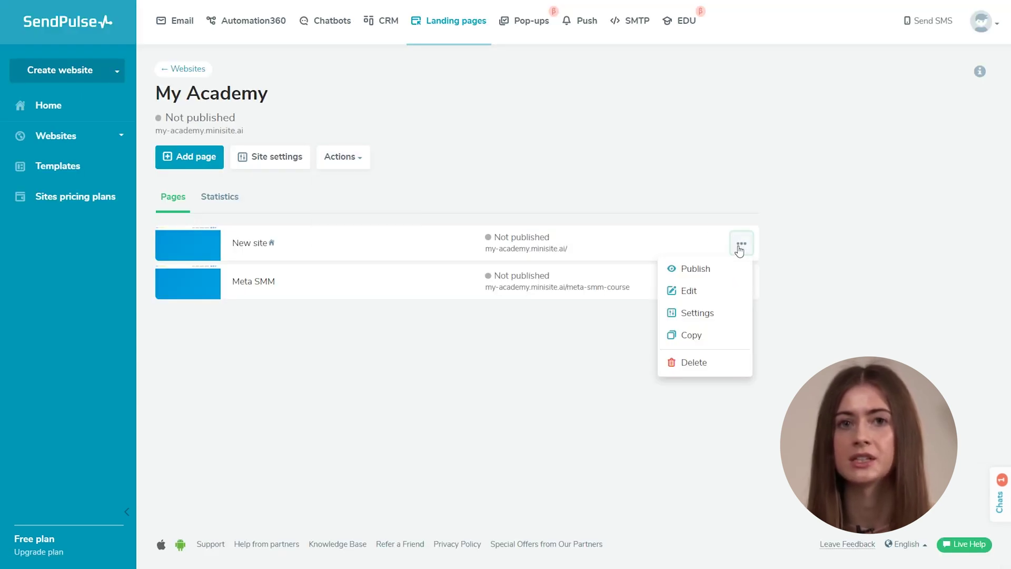